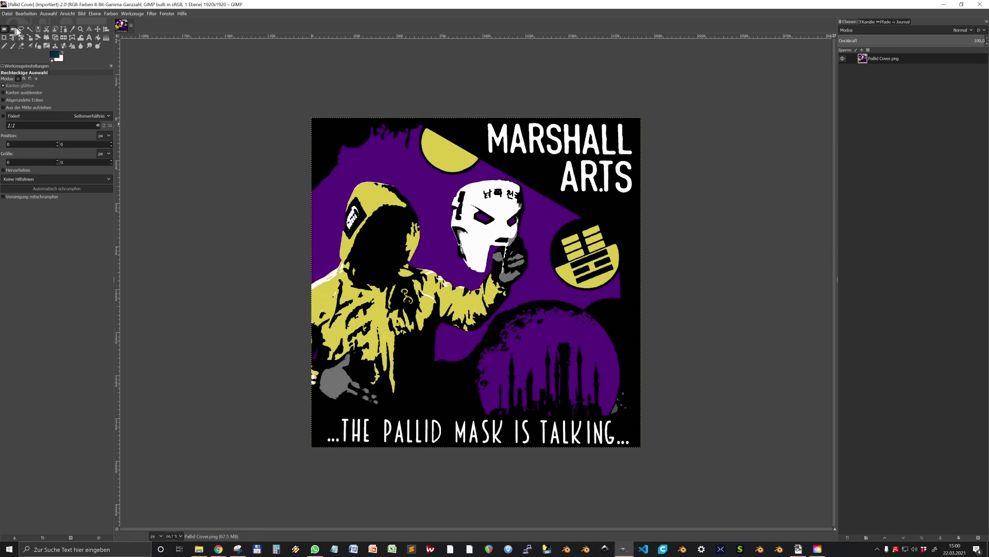
- Select the purple areas by colour, cut them from the cover image, paste them onto a new layer and hide it
{"action": "left_click", "coordinate": [39, 31]}
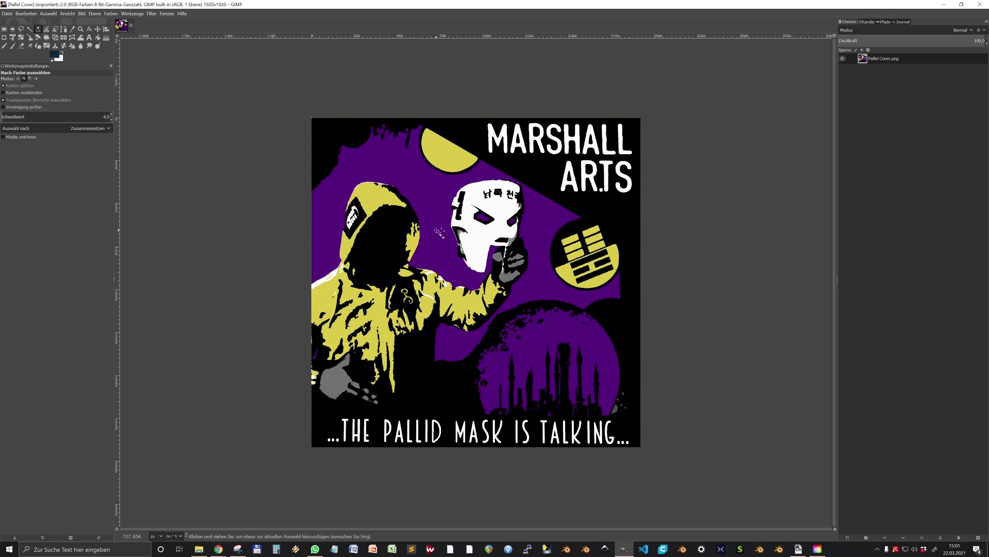
{"action": "left_click", "coordinate": [437, 229]}
{"action": "key", "text": "ctrl+x"}
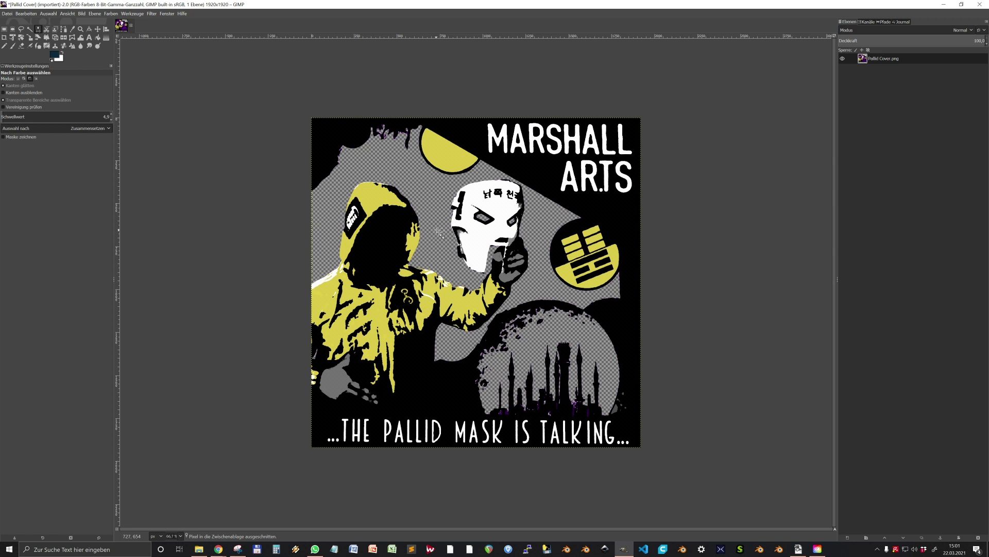
{"action": "key", "text": "ctrl+v"}
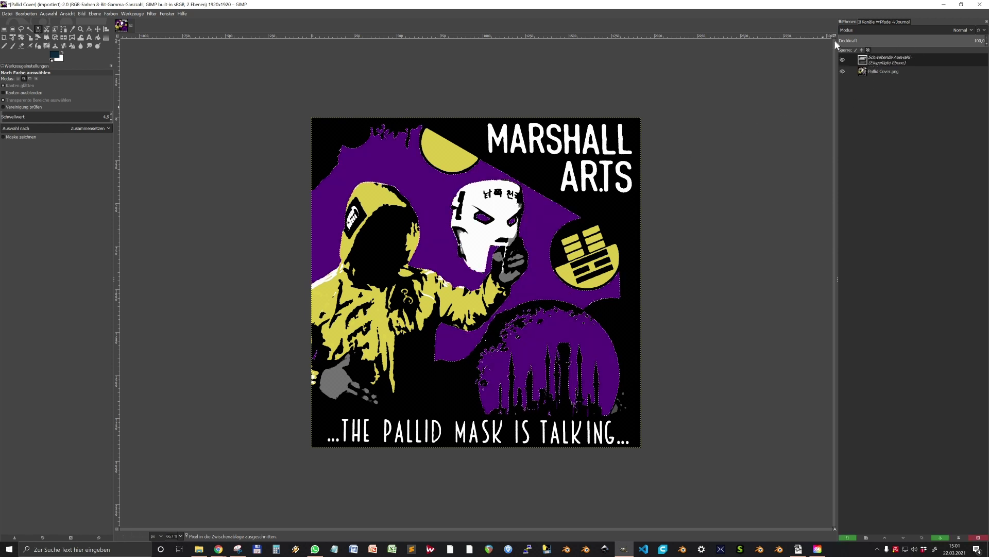
{"action": "left_click", "coordinate": [848, 537]}
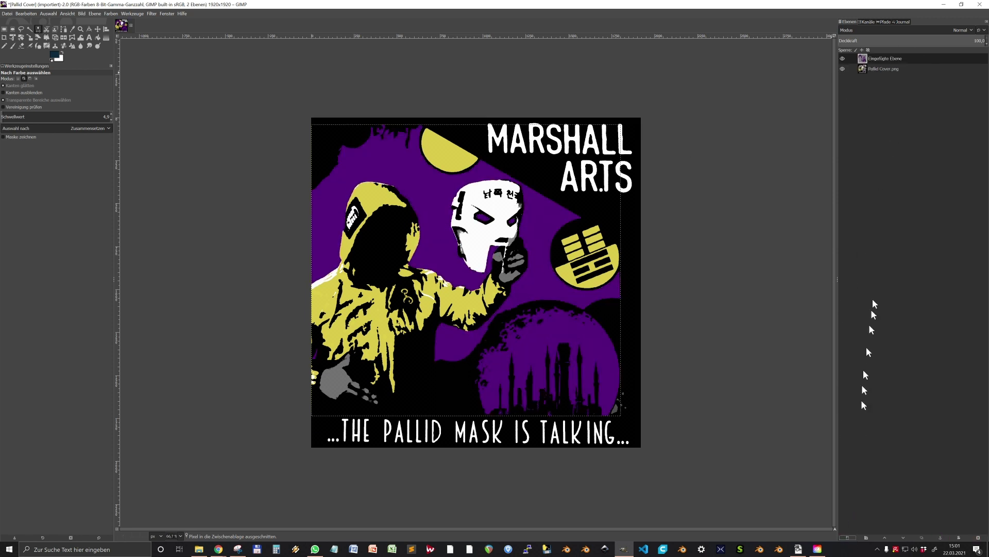
{"action": "left_click", "coordinate": [843, 59]}
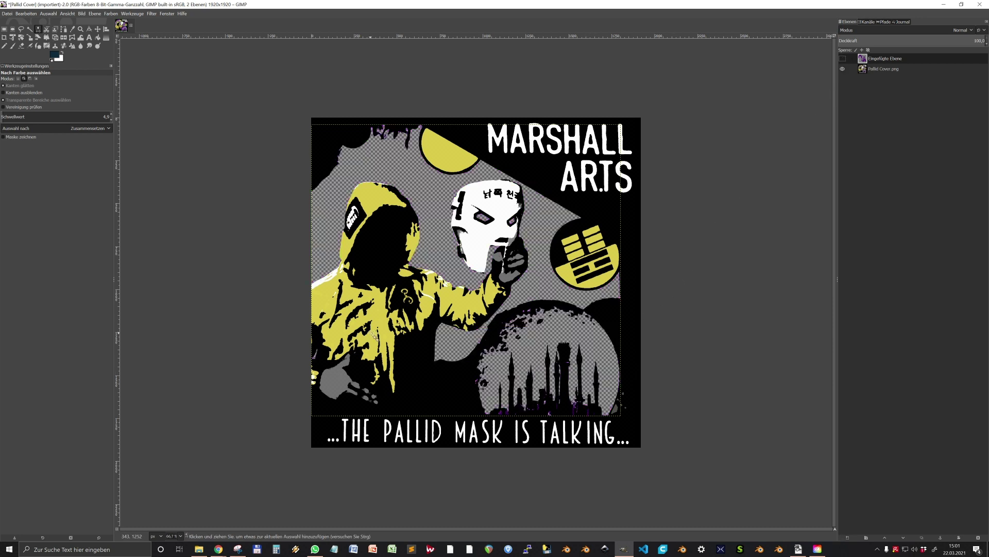
{"action": "key", "text": "ctrl+x"}
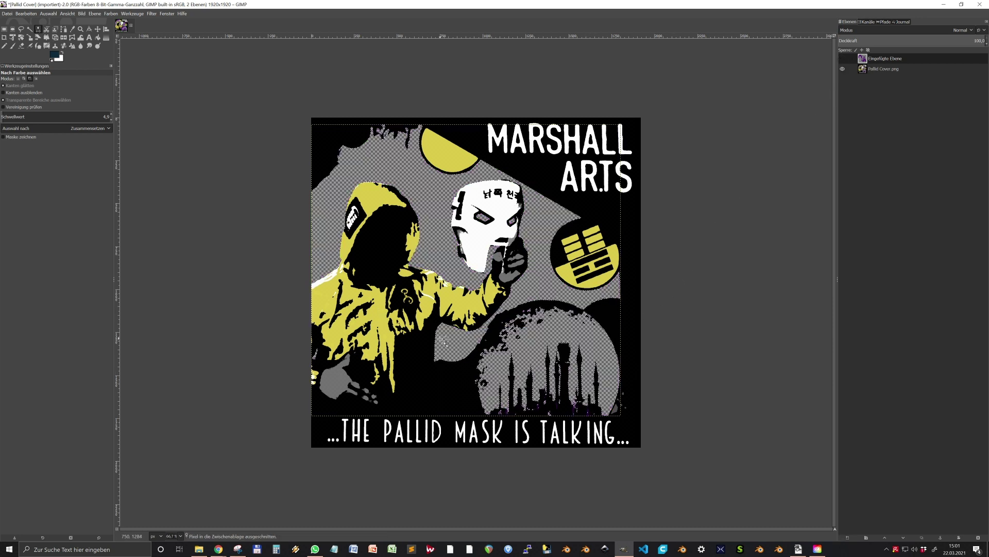
- Select the yellow areas of the Pallid Cover.png layer by colour, move them onto a new layer and hide it
{"action": "left_click", "coordinate": [883, 68]}
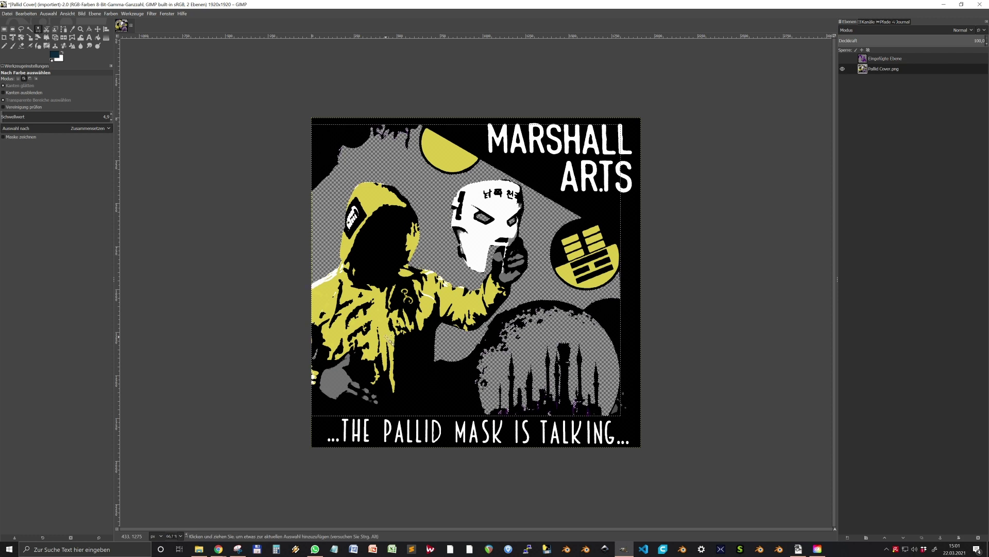
{"action": "left_click", "coordinate": [333, 296]}
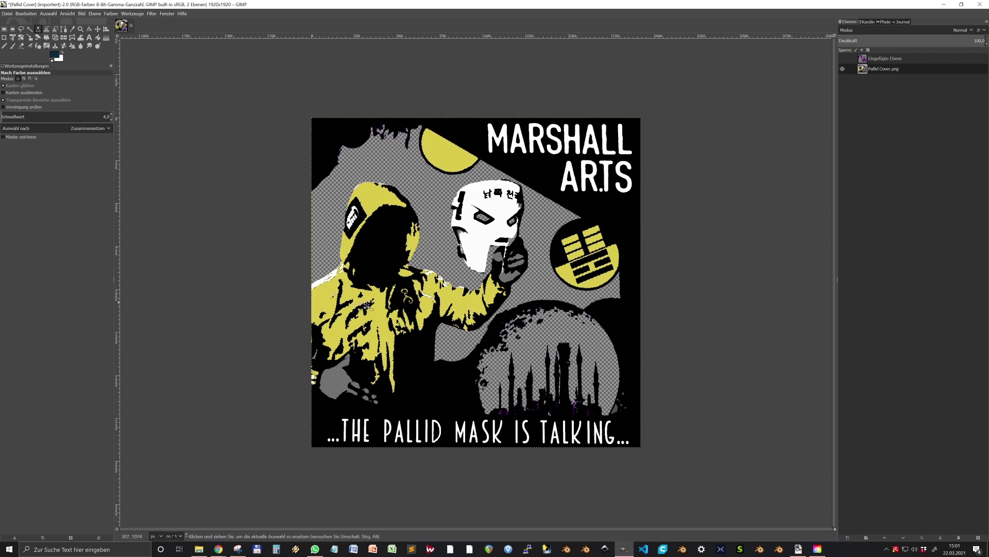
{"action": "key", "text": "ctrl+x"}
{"action": "key", "text": "ctrl+v"}
{"action": "left_click", "coordinate": [848, 538]}
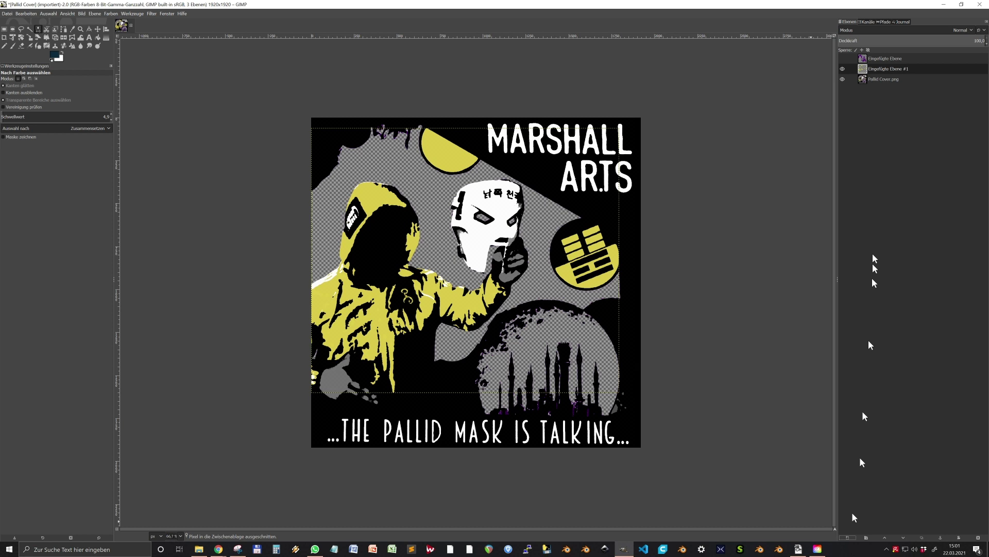
{"action": "left_click", "coordinate": [843, 70]}
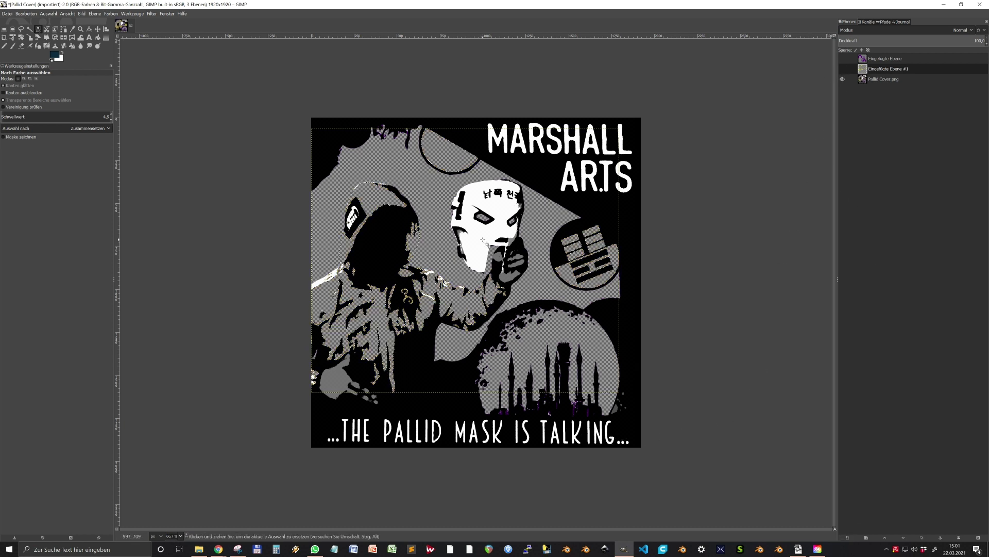
- Select the white and grey areas of the Pallid Cover.png layer by colour and move them onto a new layer
{"action": "left_click", "coordinate": [883, 78]}
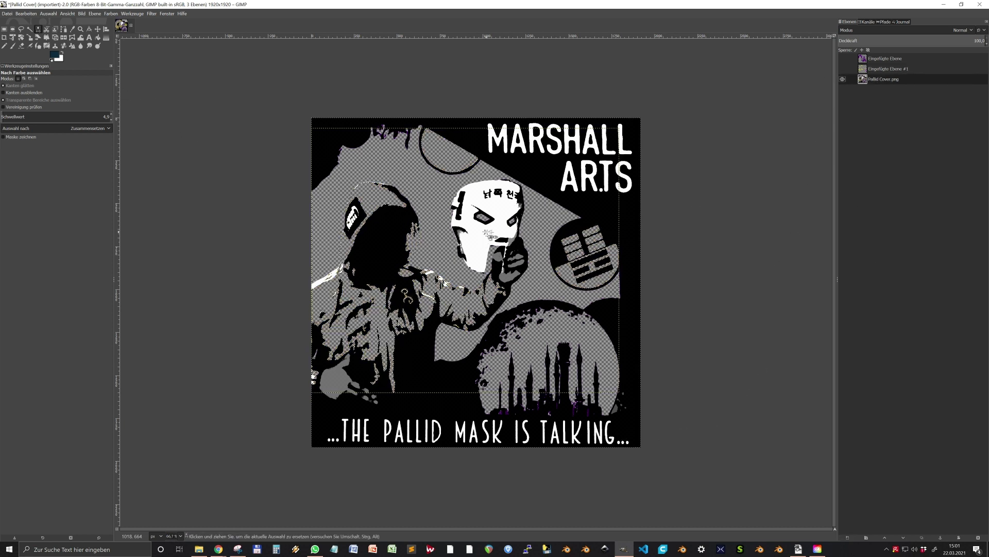
{"action": "left_click", "coordinate": [483, 232]}
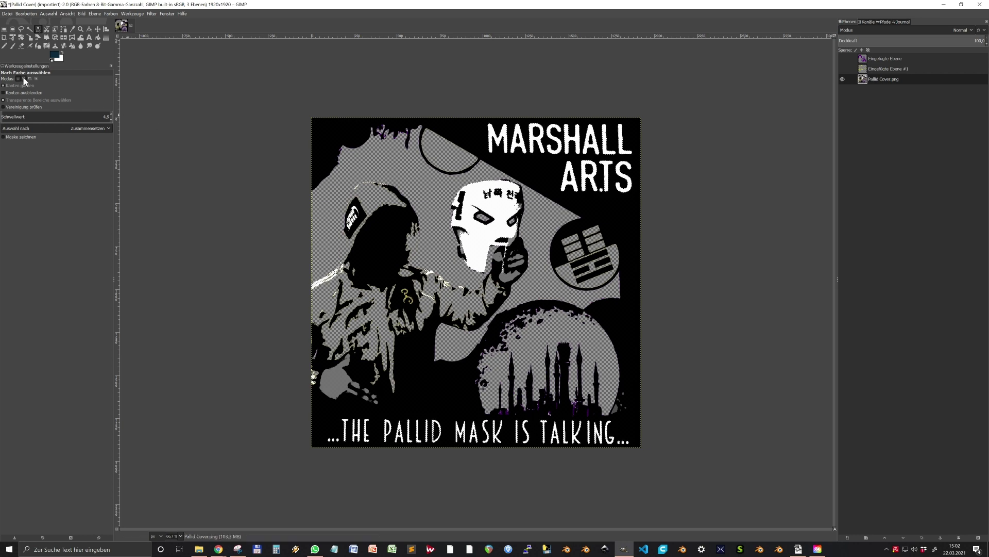
{"action": "left_click", "coordinate": [506, 280], "text": "shift"}
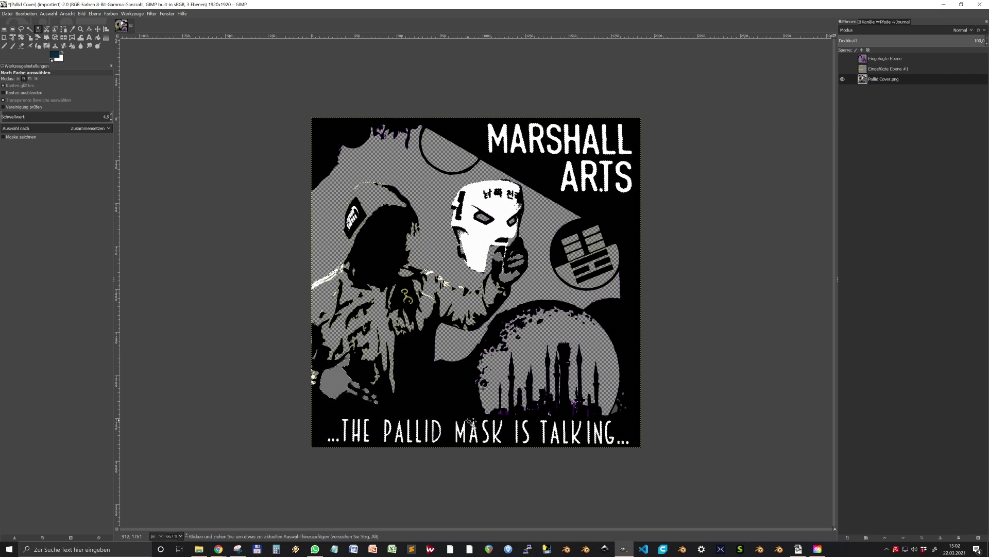
{"action": "key", "text": "ctrl+x"}
{"action": "scroll", "coordinate": [475, 385], "scroll_direction": "up", "scroll_amount": 3, "text": "ctrl"}
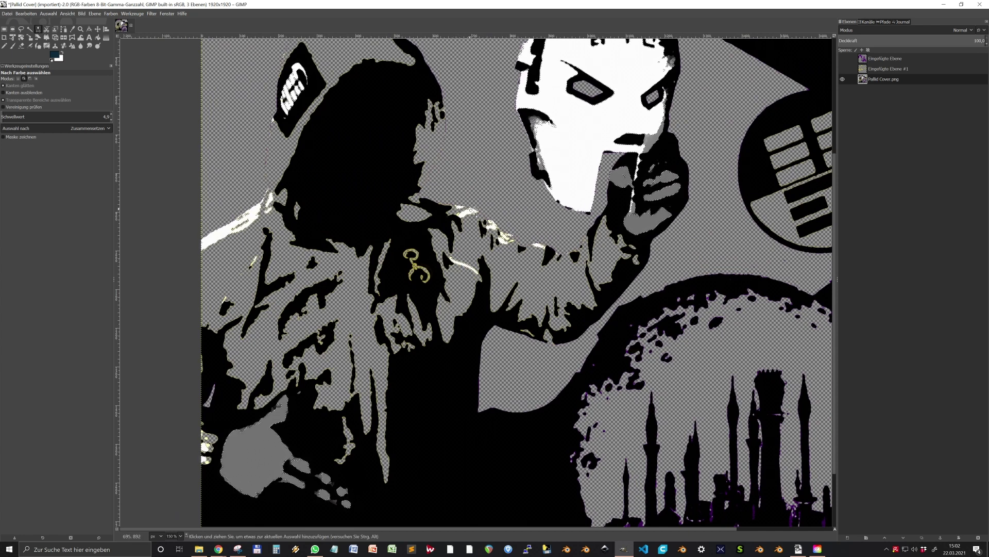
{"action": "key", "text": "ctrl+x"}
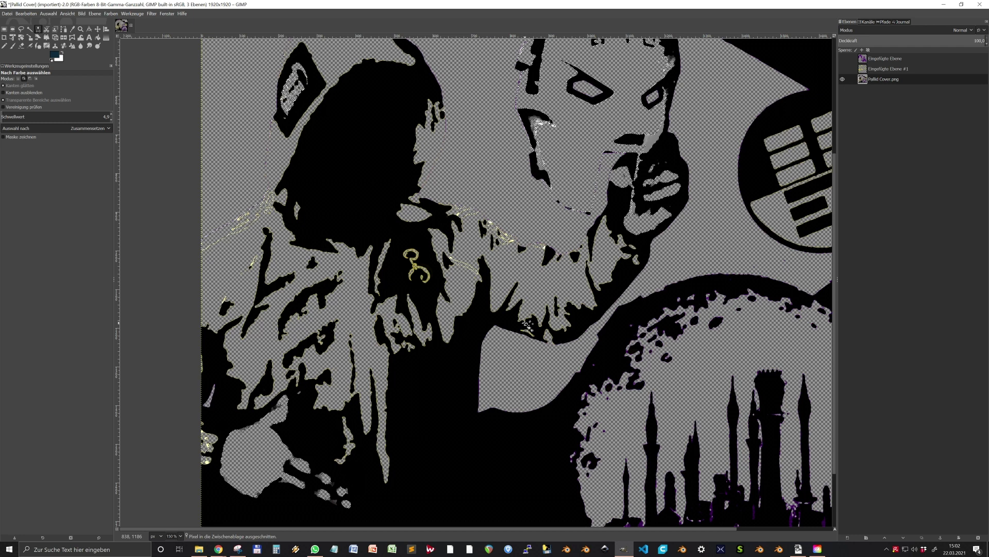
{"action": "scroll", "coordinate": [521, 330], "scroll_direction": "down", "scroll_amount": 2, "text": "ctrl"}
{"action": "scroll", "coordinate": [549, 296], "scroll_direction": "up", "scroll_amount": 2, "text": "ctrl"}
{"action": "scroll", "coordinate": [545, 294], "scroll_direction": "down", "scroll_amount": 1, "text": "ctrl"}
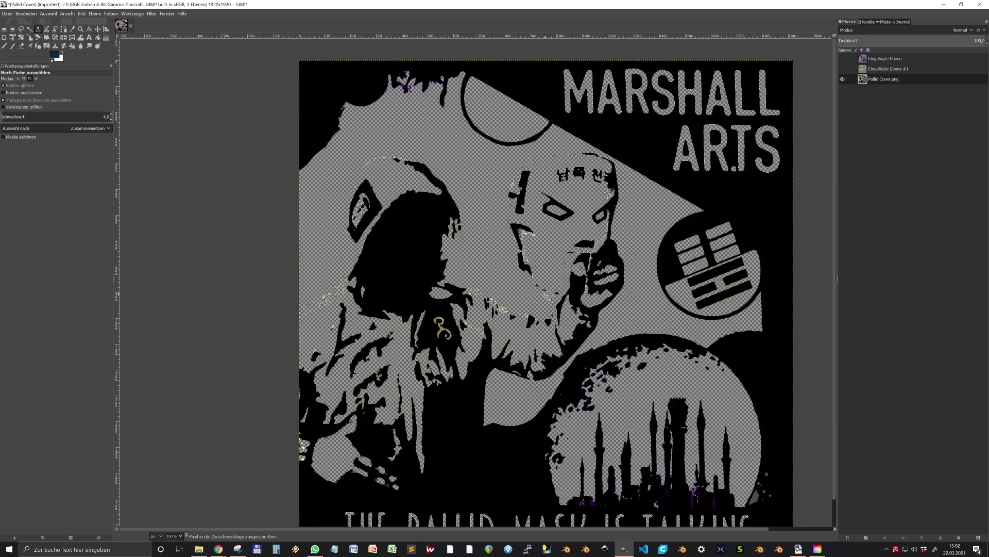
{"action": "key", "text": "ctrl+v"}
{"action": "left_click", "coordinate": [852, 537]}
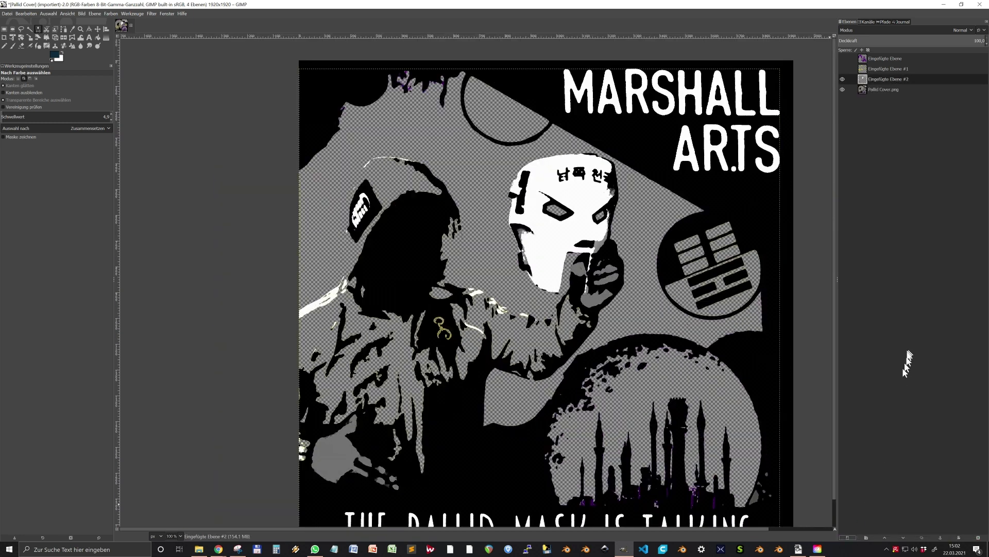
- Start an image export and create a new folder named Export inside the PallidCover folder
{"action": "left_click", "coordinate": [881, 59]}
{"action": "left_click", "coordinate": [8, 13]}
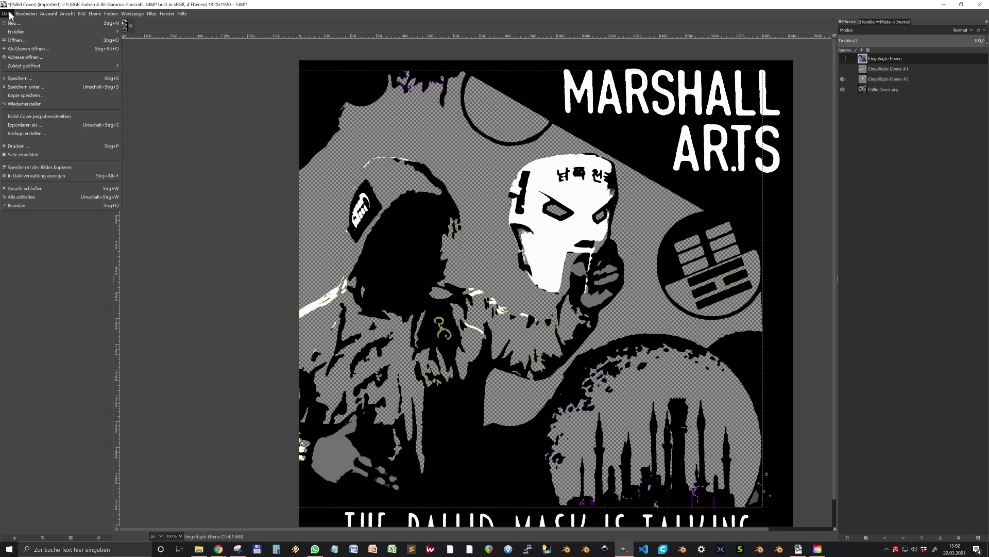
{"action": "left_click", "coordinate": [49, 130]}
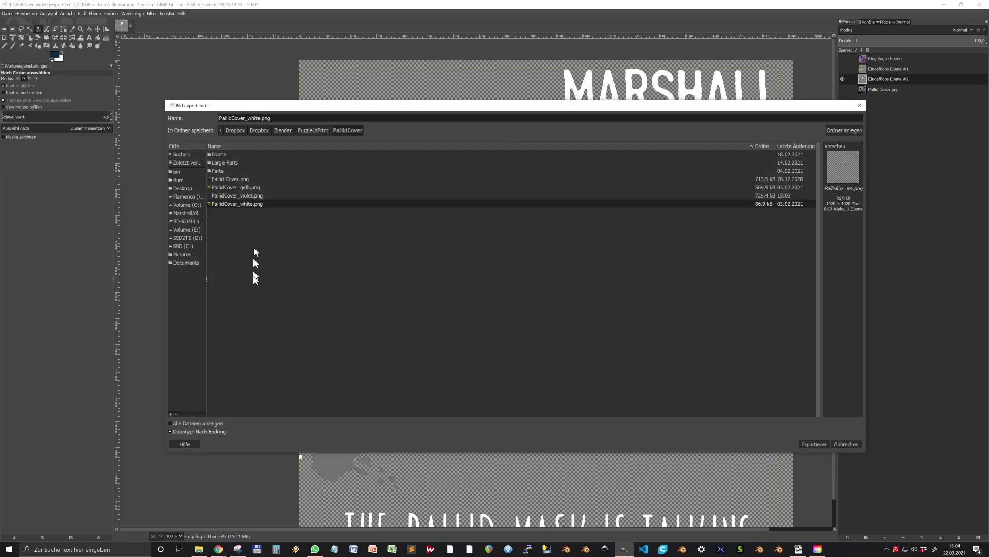
{"action": "left_click", "coordinate": [844, 130]}
{"action": "type", "text": "Export"}
{"action": "key", "text": "Return"}
- Export the white colour layer into the Export folder as PallidCover_white.png
{"action": "left_click", "coordinate": [249, 118]}
{"action": "key", "text": "Delete"}
{"action": "key", "text": "Delete"}
{"action": "key", "text": "Delete"}
{"action": "key", "text": "Delete"}
{"action": "key", "text": "Delete"}
{"action": "type", "text": "white"}
{"action": "key", "text": "Return"}
{"action": "left_click", "coordinate": [517, 357]}
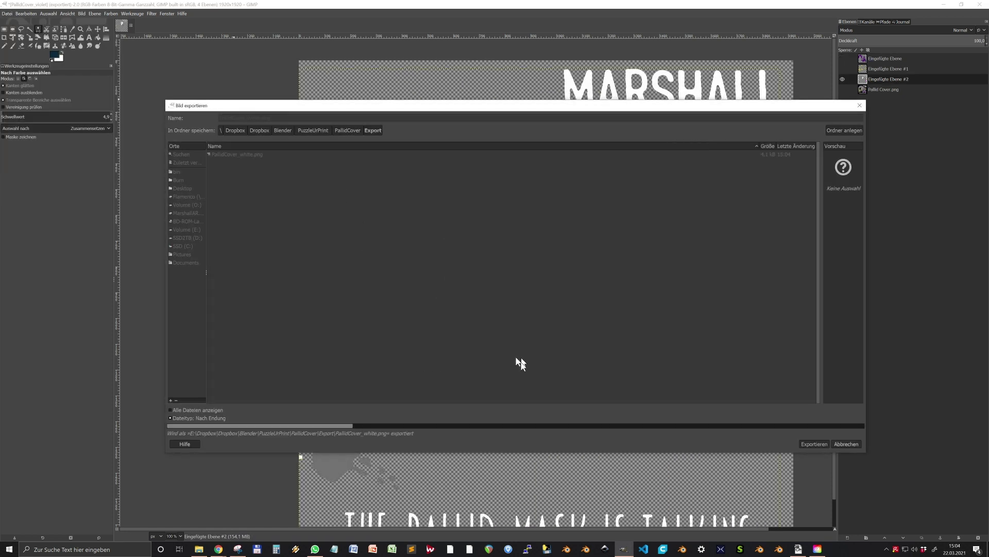
- Hide the white layer, show the yellow layer and export it as PallidCover_yellow.png
{"action": "left_click", "coordinate": [843, 79]}
{"action": "left_click", "coordinate": [842, 69]}
{"action": "left_click", "coordinate": [7, 13]}
{"action": "left_click", "coordinate": [48, 130]}
{"action": "double_click", "coordinate": [254, 118]}
{"action": "type", "text": "yellow"}
{"action": "key", "text": "Return"}
{"action": "left_click", "coordinate": [510, 357]}
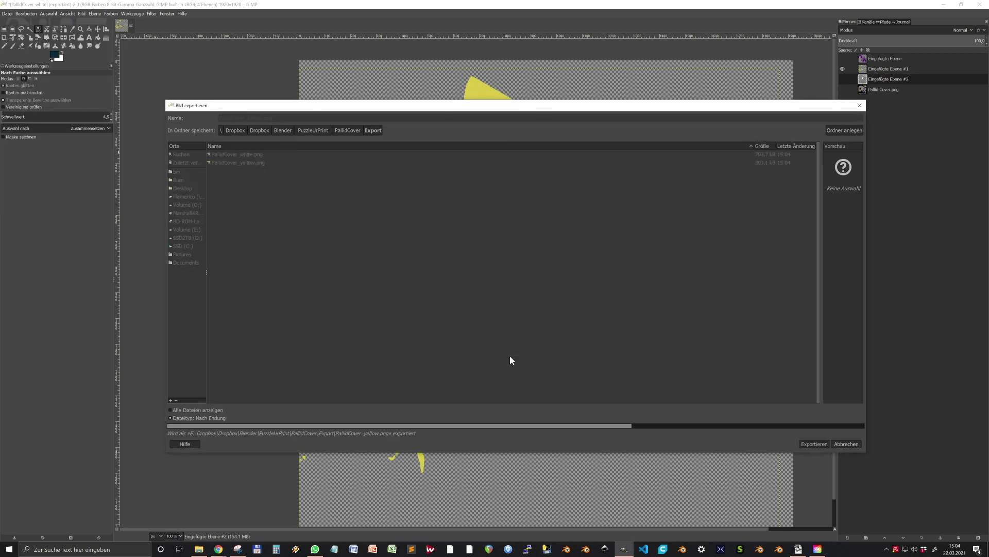
- Hide the yellow layer, show the purple layer and export it as PallidCover_violett.png
{"action": "left_click", "coordinate": [843, 69]}
{"action": "left_click", "coordinate": [842, 59]}
{"action": "left_click", "coordinate": [8, 13]}
{"action": "left_click", "coordinate": [49, 130]}
{"action": "double_click", "coordinate": [256, 118]}
{"action": "type", "text": "violett"}
{"action": "key", "text": "Return"}
{"action": "left_click", "coordinate": [508, 354]}
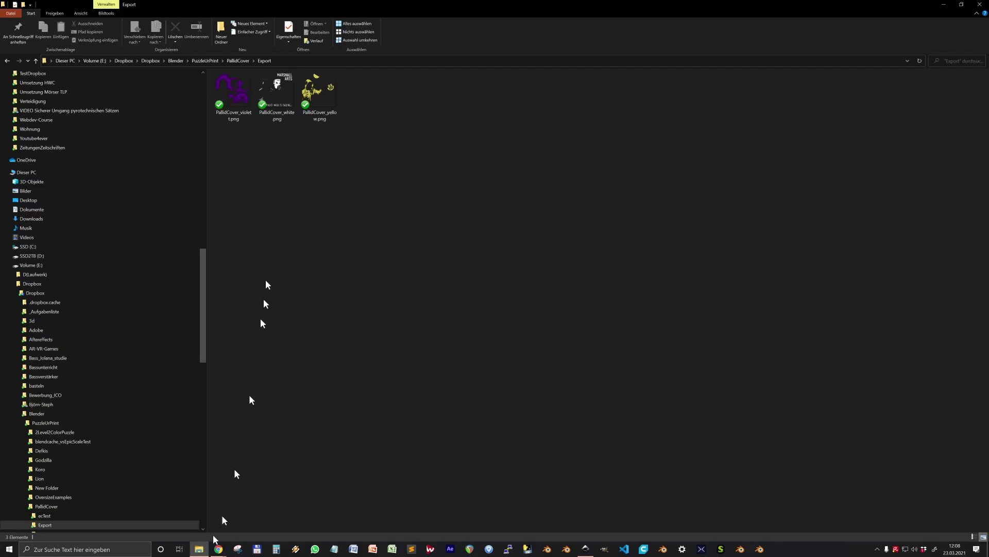
- Import the three exported PNGs from the Export folder into a new Inkscape document, accepting the import options for each
{"action": "left_click_drag", "start_coordinate": [210, 137], "coordinate": [325, 67]}
{"action": "left_click_drag", "start_coordinate": [233, 93], "coordinate": [381, 273]}
{"action": "left_click", "coordinate": [563, 322]}
{"action": "left_click", "coordinate": [564, 322]}
{"action": "left_click", "coordinate": [564, 322]}
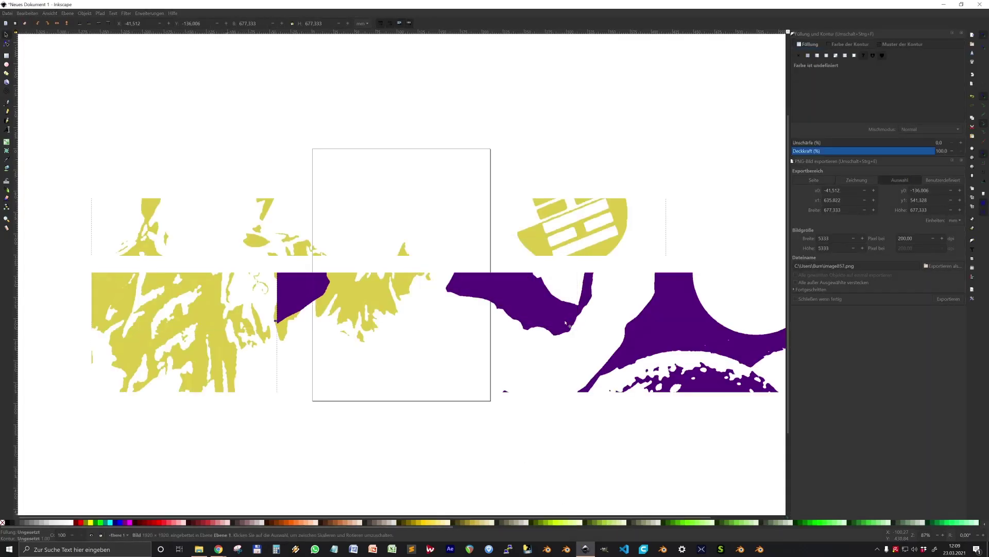
- Add a horizontal and a vertical guide near the page to mark a common corner for the imported images
{"action": "scroll", "coordinate": [463, 308], "scroll_direction": "down", "scroll_amount": 1}
{"action": "scroll", "coordinate": [464, 307], "scroll_direction": "down", "scroll_amount": 3, "text": "ctrl"}
{"action": "mouse_move", "coordinate": [416, 4]}
{"action": "left_mouse_down"}
{"action": "mouse_move", "coordinate": [420, 48]}
{"action": "mouse_move", "coordinate": [411, 0]}
{"action": "left_mouse_up"}
{"action": "left_click", "coordinate": [421, 154]}
{"action": "left_click_drag", "start_coordinate": [433, 32], "coordinate": [453, 176]}
{"action": "left_click_drag", "start_coordinate": [146, 230], "coordinate": [328, 250]}
- Move the violet, yellow and white images so their upper-left corners snap to the intersection of the guides and overlap exactly
{"action": "left_click_drag", "start_coordinate": [363, 292], "coordinate": [361, 289]}
{"action": "left_click_drag", "start_coordinate": [467, 239], "coordinate": [402, 215]}
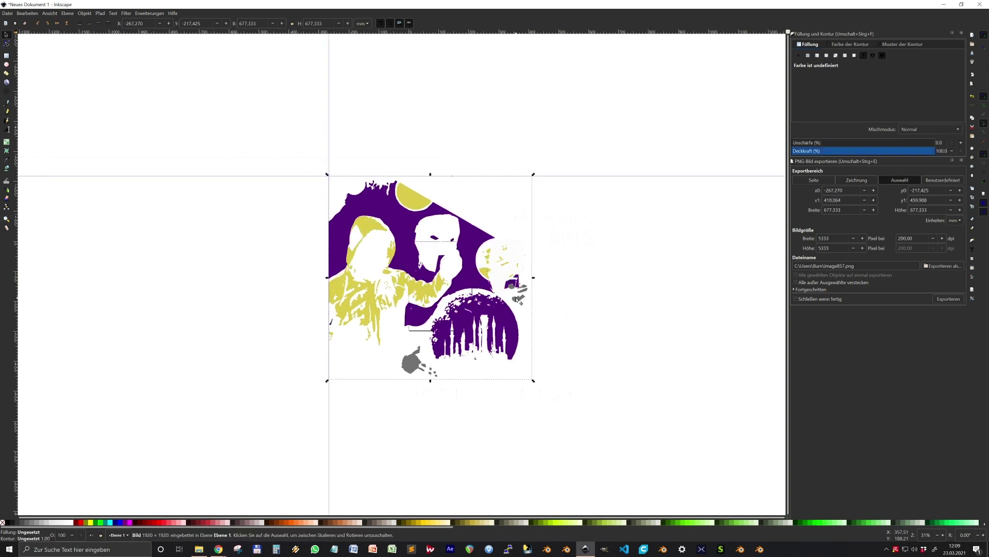
{"action": "left_click_drag", "start_coordinate": [520, 302], "coordinate": [453, 279]}
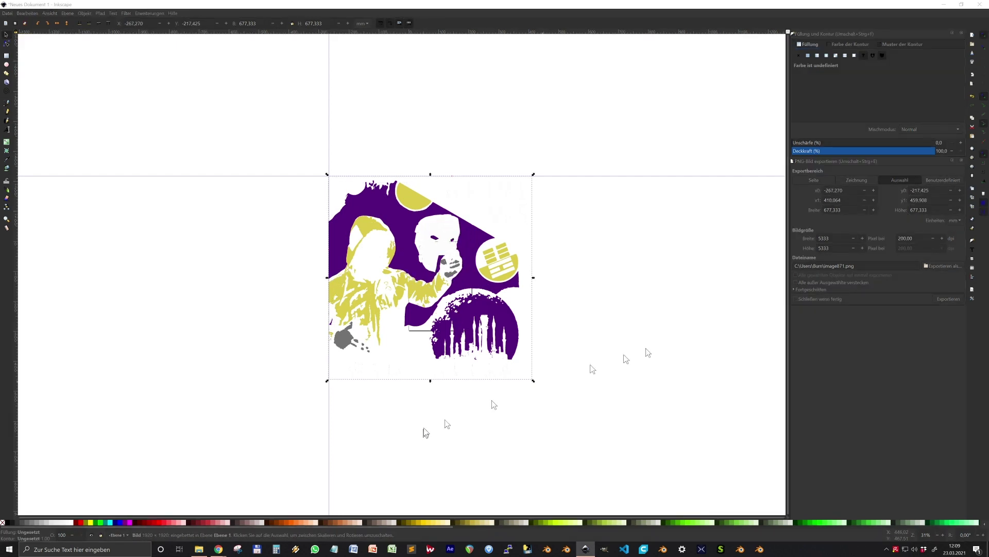
- Show the layer list, select the violet image and trace it as a single-scan bitmap with a brightness threshold of 0.450
{"action": "left_click", "coordinate": [973, 258]}
{"action": "left_click", "coordinate": [412, 222]}
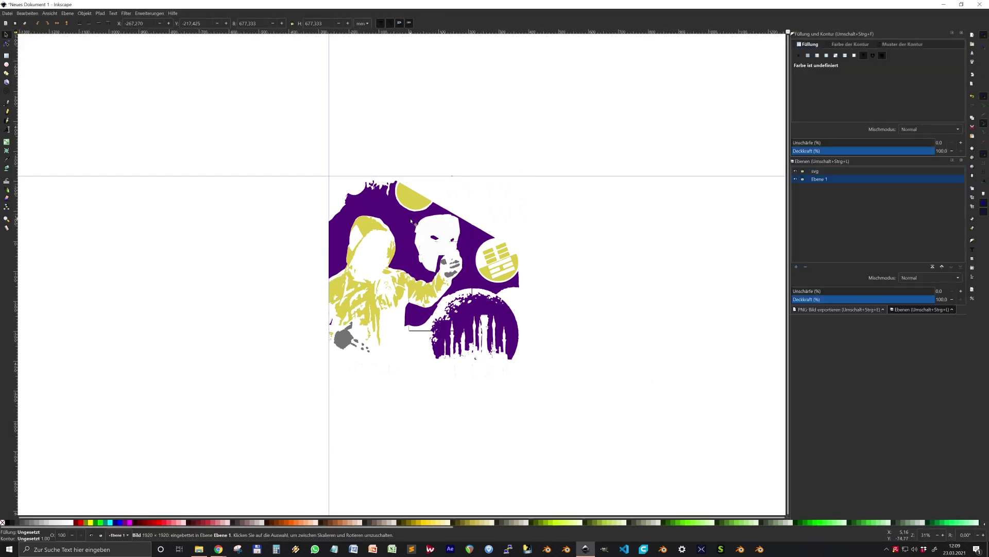
{"action": "left_click", "coordinate": [84, 14]}
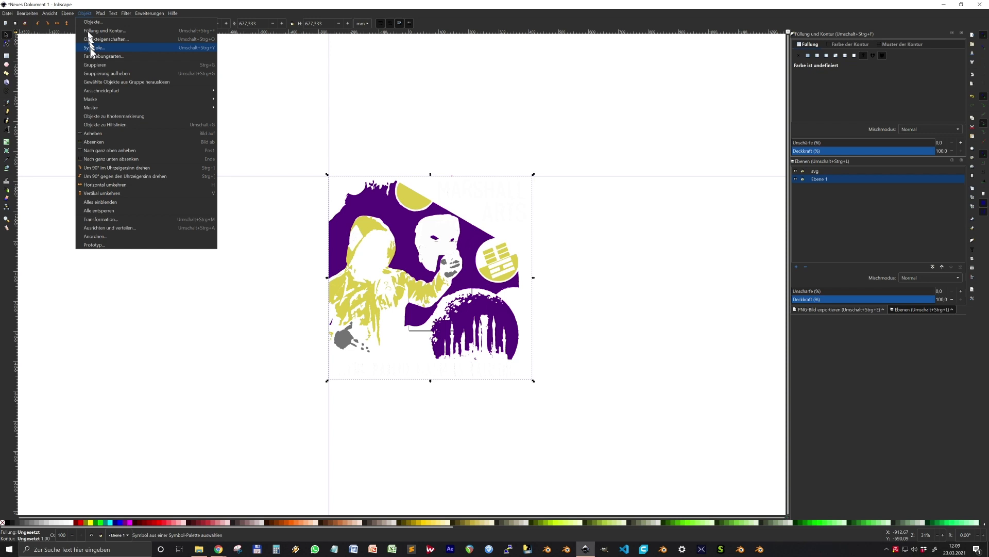
{"action": "mouse_move", "coordinate": [100, 14]}
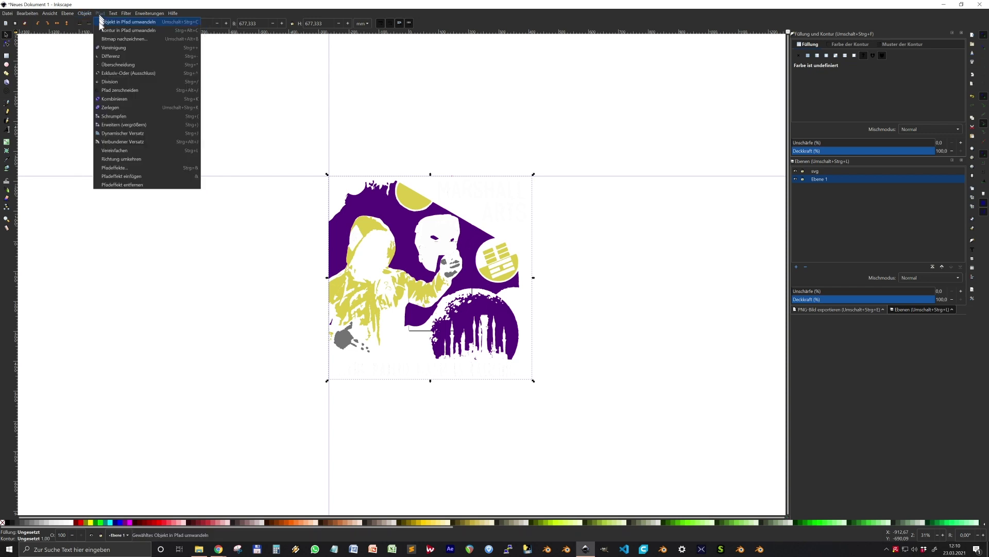
{"action": "left_click", "coordinate": [105, 38]}
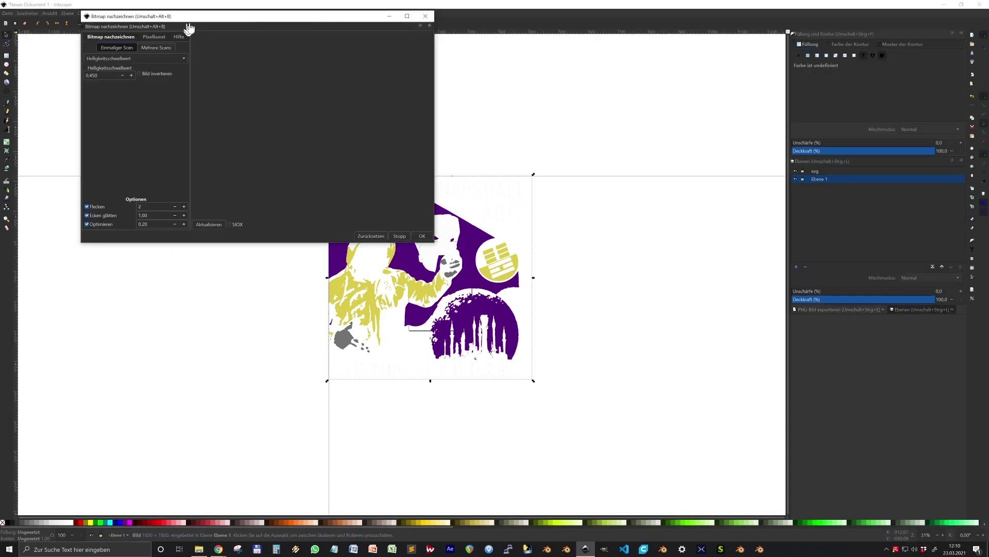
{"action": "left_click_drag", "start_coordinate": [186, 20], "coordinate": [215, 84]}
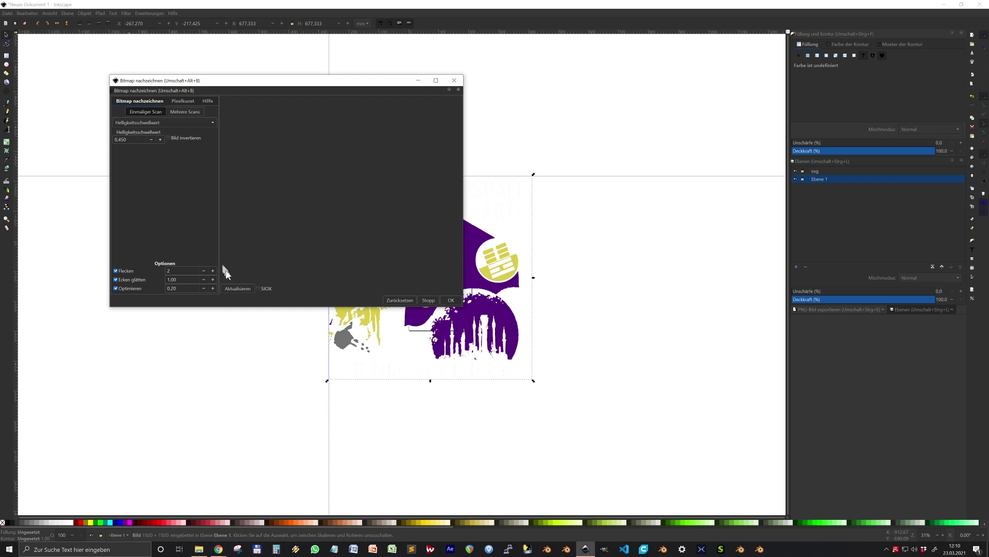
{"action": "left_click", "coordinate": [235, 289]}
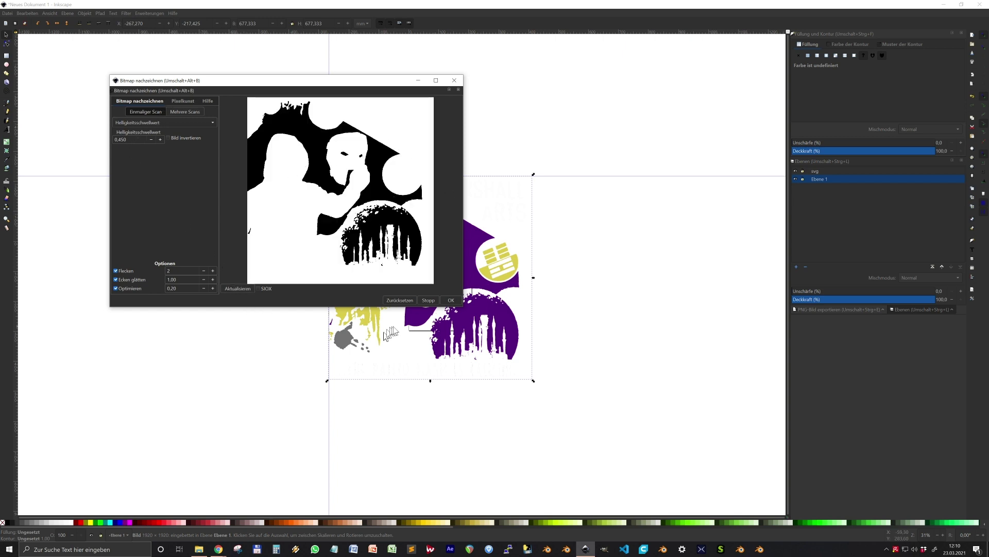
{"action": "left_click", "coordinate": [460, 303]}
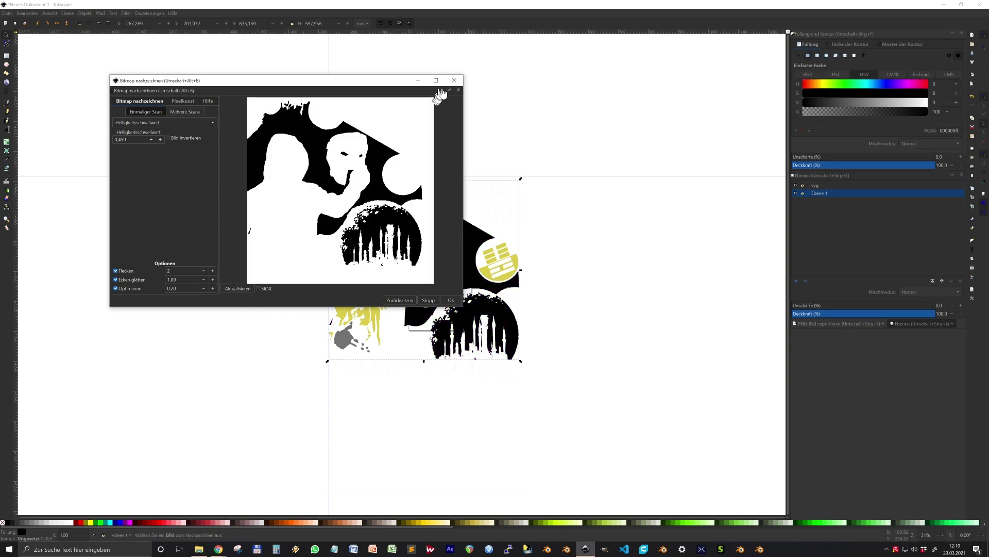
{"action": "left_click", "coordinate": [454, 80]}
- Inspect the nodes of the traced violet path around the skyline circle
{"action": "scroll", "coordinate": [521, 369], "scroll_direction": "up", "scroll_amount": 4, "text": "ctrl"}
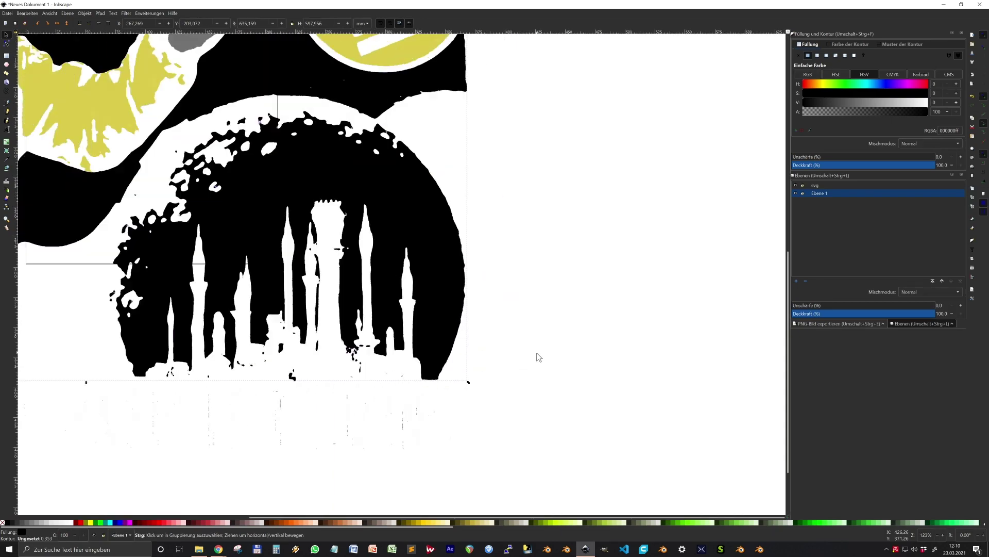
{"action": "left_click", "coordinate": [7, 43]}
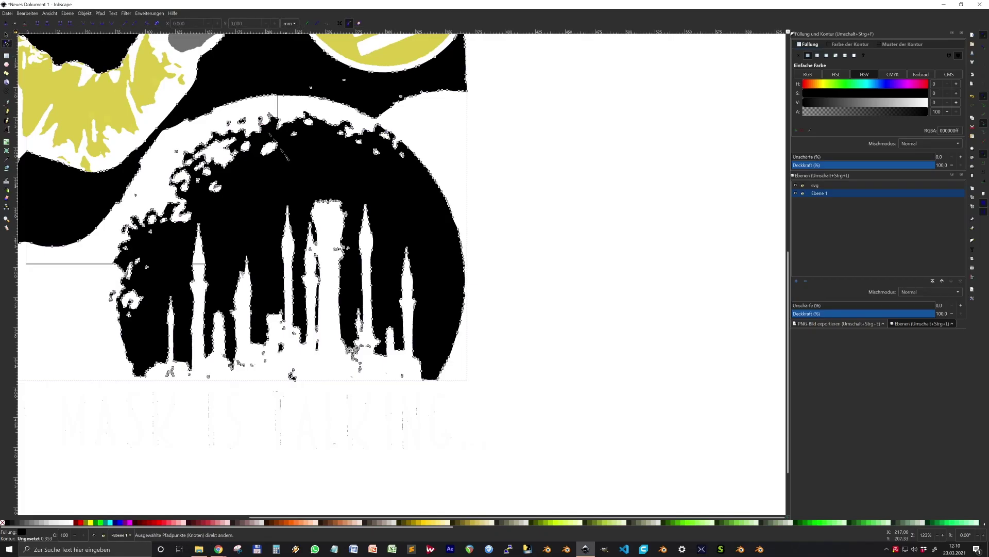
{"action": "scroll", "coordinate": [285, 156], "scroll_direction": "up", "scroll_amount": 2, "text": "ctrl"}
{"action": "scroll", "coordinate": [285, 156], "scroll_direction": "down", "scroll_amount": 4, "text": "ctrl"}
{"action": "middle_click_drag", "start_coordinate": [314, 151], "coordinate": [459, 275]}
{"action": "left_click", "coordinate": [7, 35]}
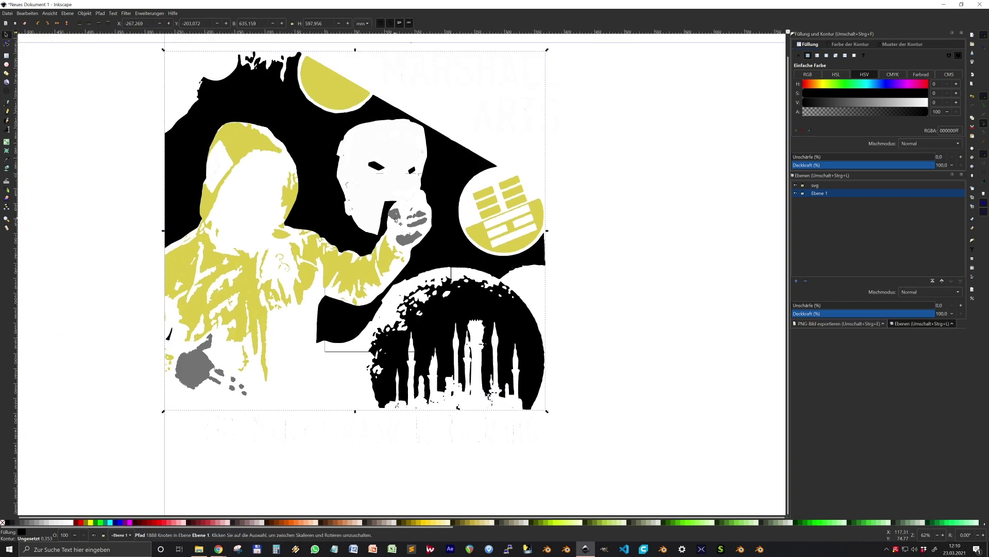
- Move the traced violet path to the svg layer and hide that layer
{"action": "right_click", "coordinate": [467, 168]}
{"action": "left_click", "coordinate": [499, 262]}
{"action": "double_click", "coordinate": [499, 262]}
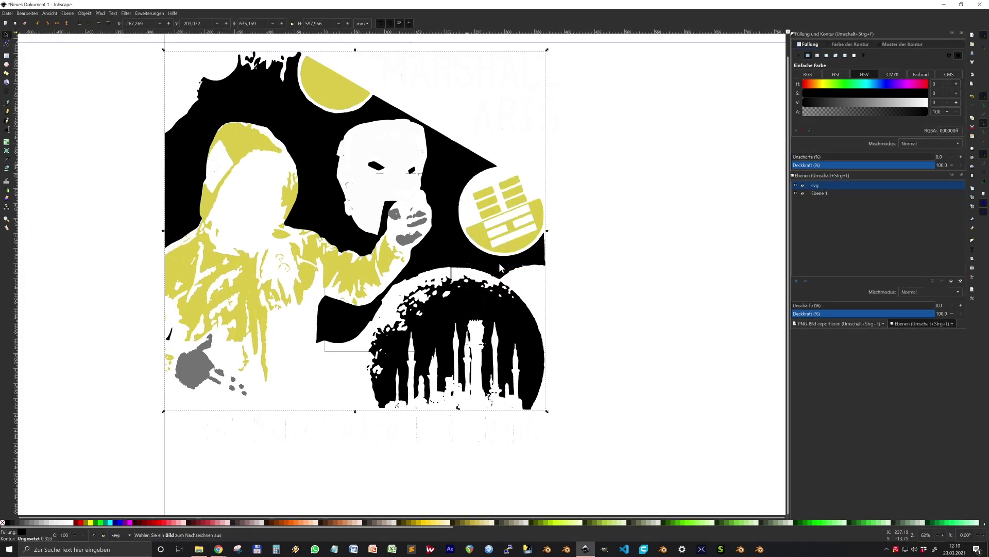
{"action": "left_click", "coordinate": [795, 185]}
- Select the yellow image and trace it as a single-scan bitmap with a brightness threshold of 0.690
{"action": "left_click", "coordinate": [489, 244], "text": "alt"}
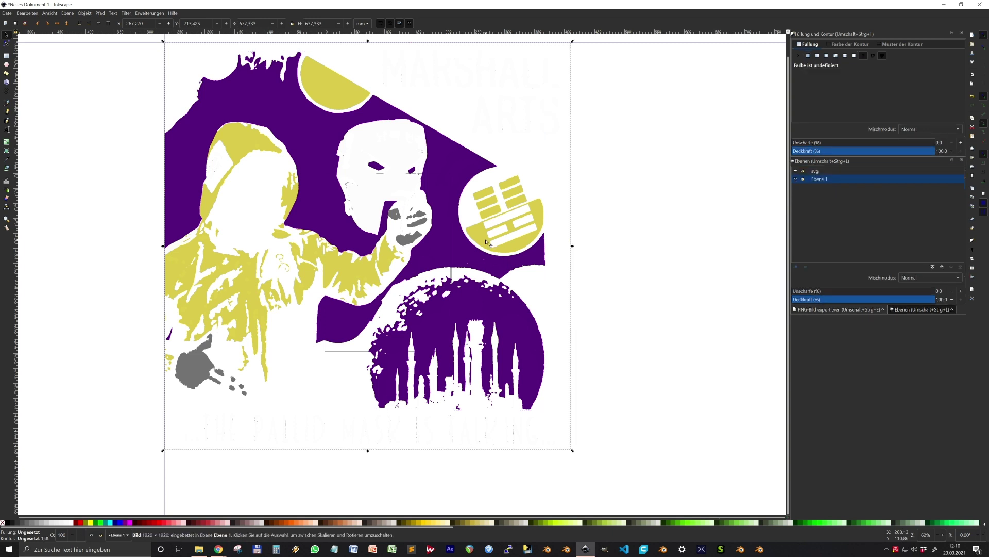
{"action": "left_click", "coordinate": [100, 13]}
{"action": "left_click", "coordinate": [110, 40]}
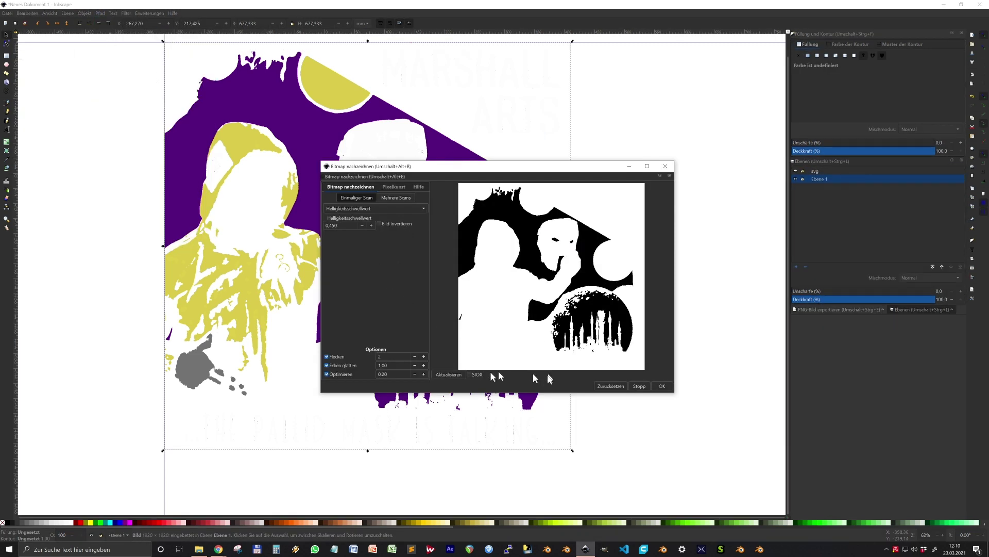
{"action": "left_click", "coordinate": [371, 226]}
{"action": "left_click", "coordinate": [371, 225]}
{"action": "left_click", "coordinate": [371, 225]}
{"action": "left_click", "coordinate": [371, 225]}
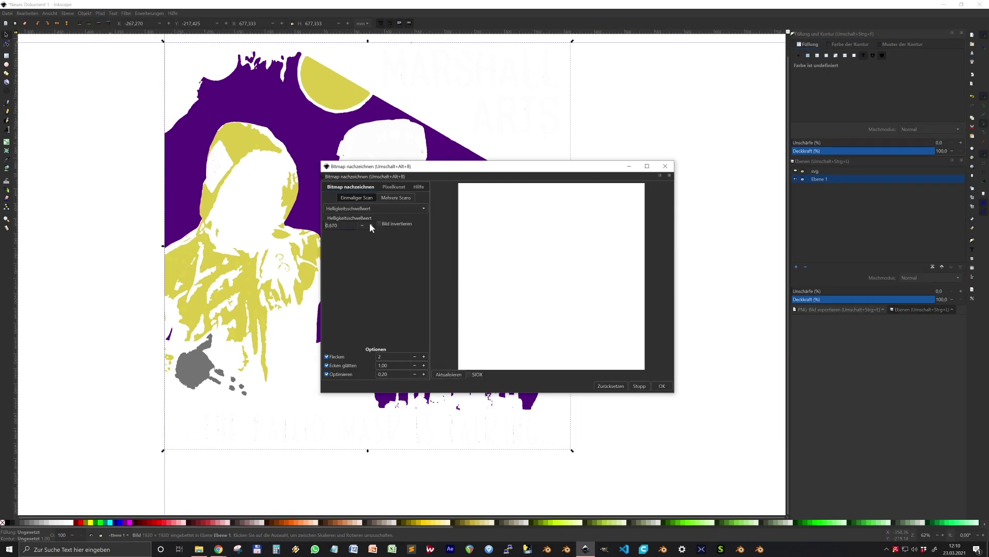
{"action": "left_click", "coordinate": [449, 375]}
{"action": "left_click", "coordinate": [662, 386]}
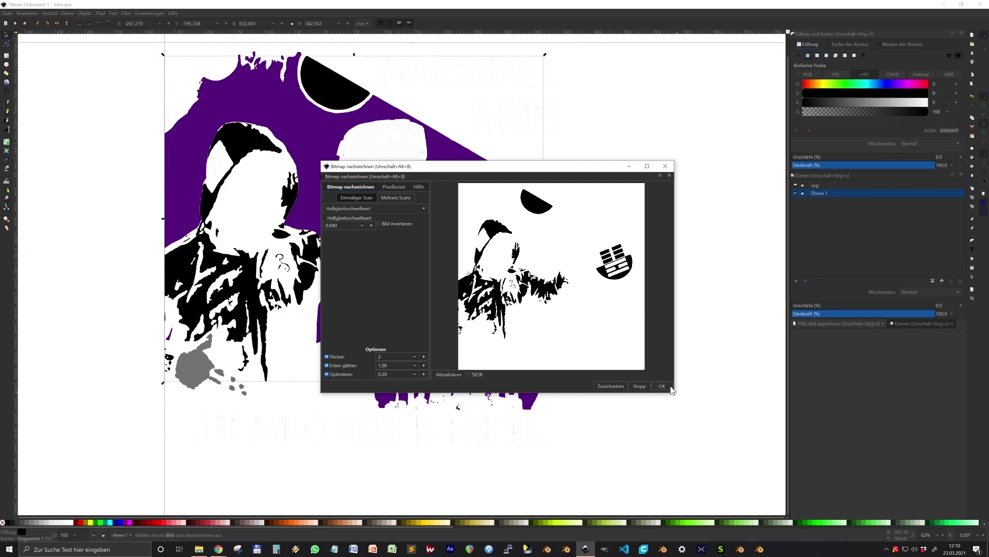
{"action": "left_click", "coordinate": [666, 167]}
- Move the traced yellow path to the svg layer
{"action": "right_click", "coordinate": [552, 222]}
{"action": "left_click", "coordinate": [587, 301]}
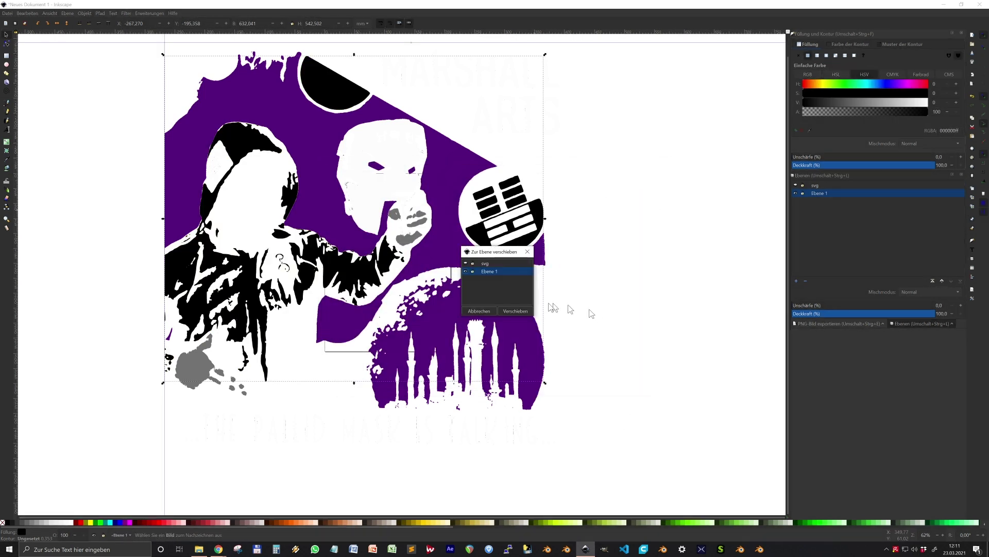
{"action": "left_click", "coordinate": [485, 264]}
{"action": "left_click", "coordinate": [506, 311]}
- Select the white image and trace it as a single-scan bitmap with a brightness threshold of 0.990
{"action": "left_click", "coordinate": [409, 208]}
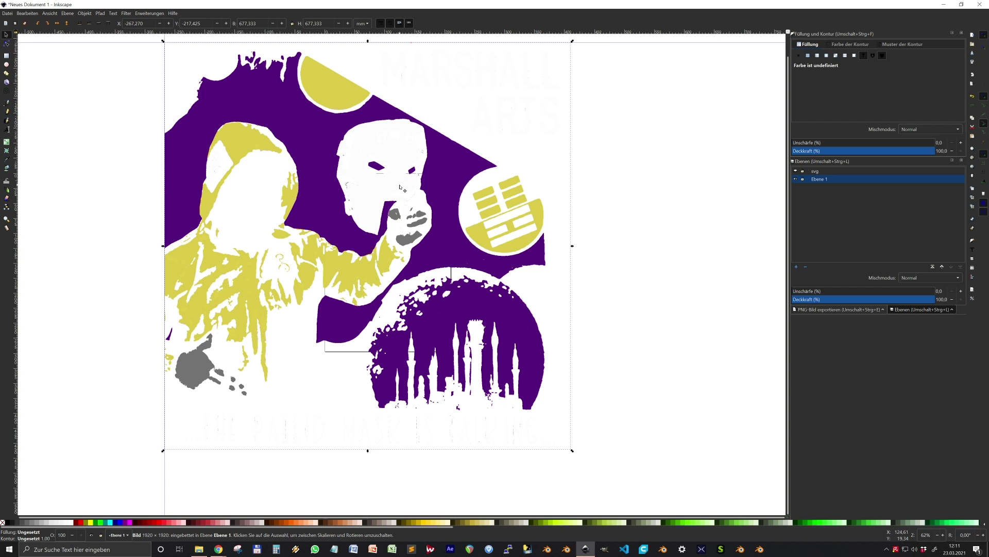
{"action": "left_click", "coordinate": [84, 13]}
{"action": "mouse_move", "coordinate": [100, 13]}
{"action": "left_click", "coordinate": [106, 40]}
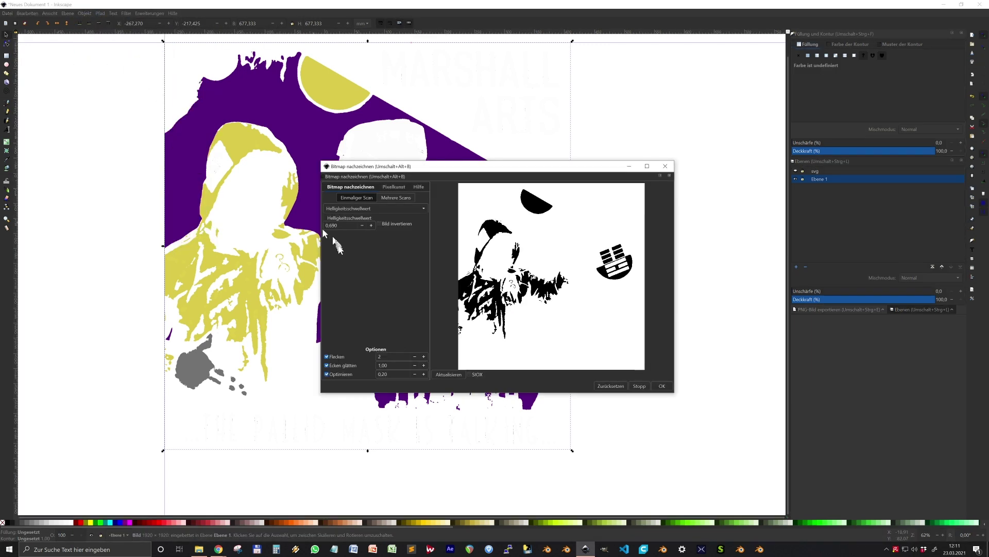
{"action": "left_click", "coordinate": [453, 376]}
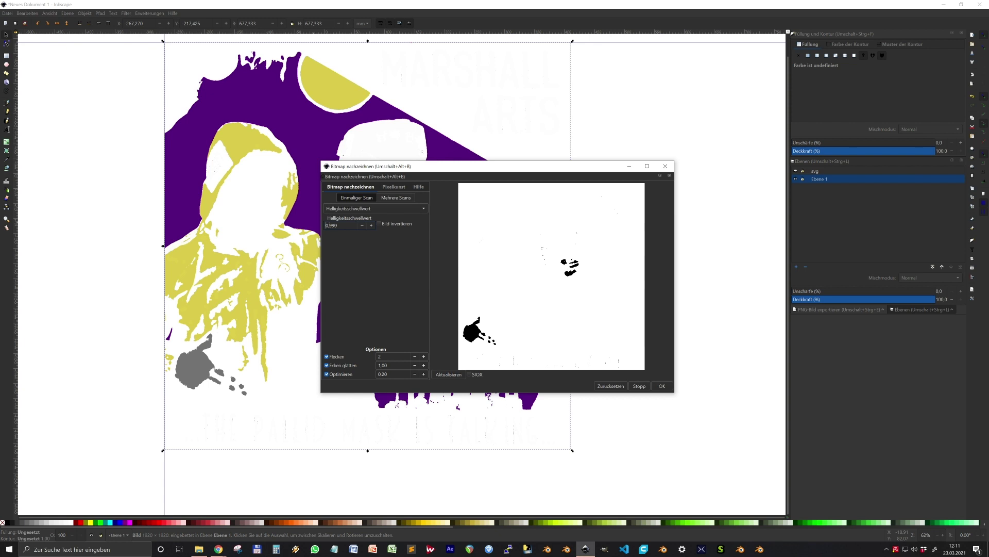
{"action": "left_click", "coordinate": [661, 386]}
- Move the traced path of the lettering and mask to the svg layer
{"action": "right_click", "coordinate": [514, 120]}
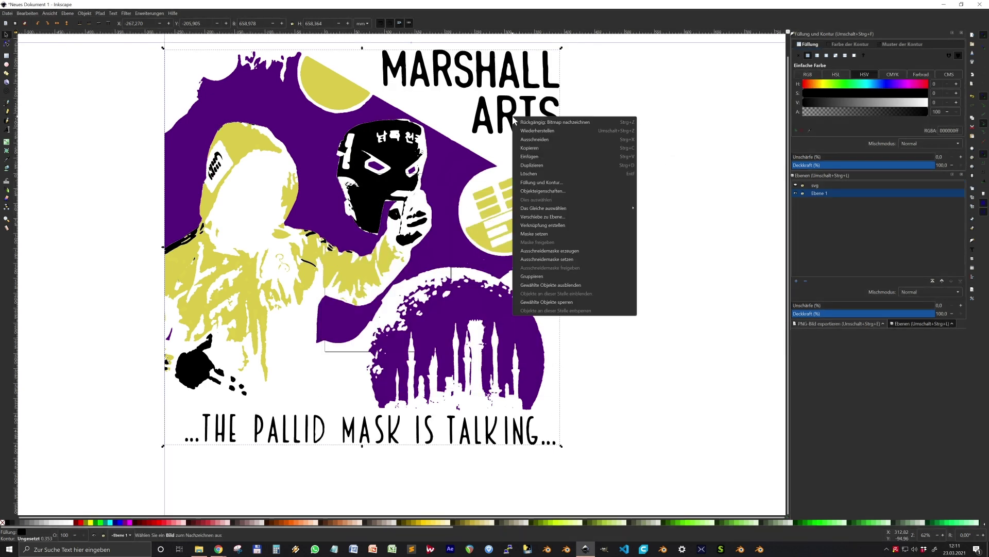
{"action": "left_click", "coordinate": [583, 215]}
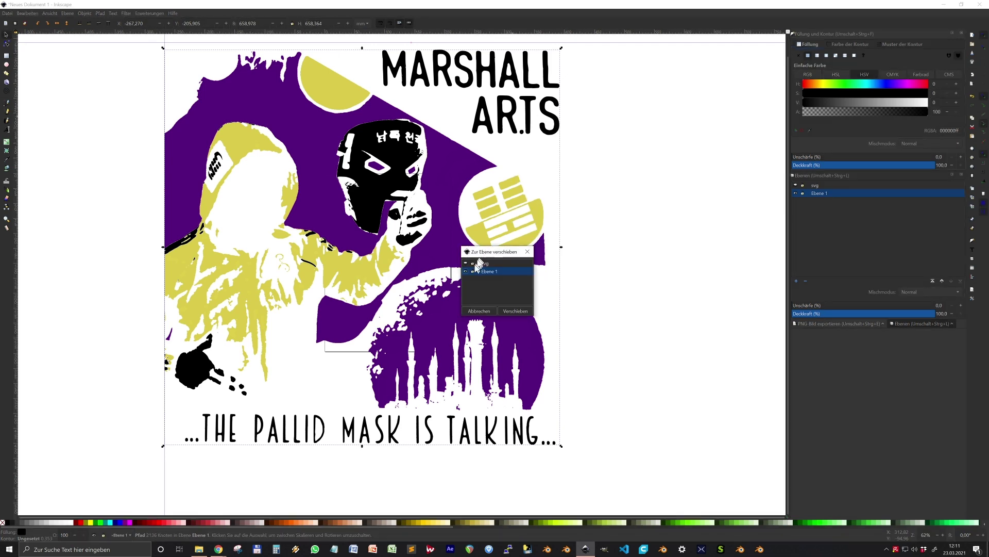
{"action": "left_click", "coordinate": [521, 308]}
- Use the layer visibility to isolate the three source images on Ebene 1 and delete them, keeping the traced paths
{"action": "left_click", "coordinate": [817, 194]}
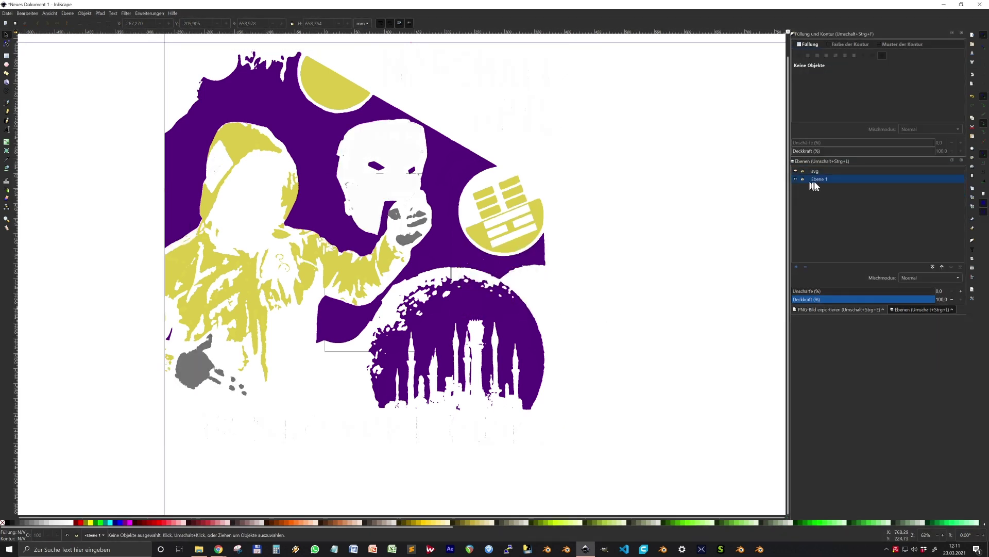
{"action": "right_click", "coordinate": [817, 178]}
{"action": "left_click", "coordinate": [797, 180]}
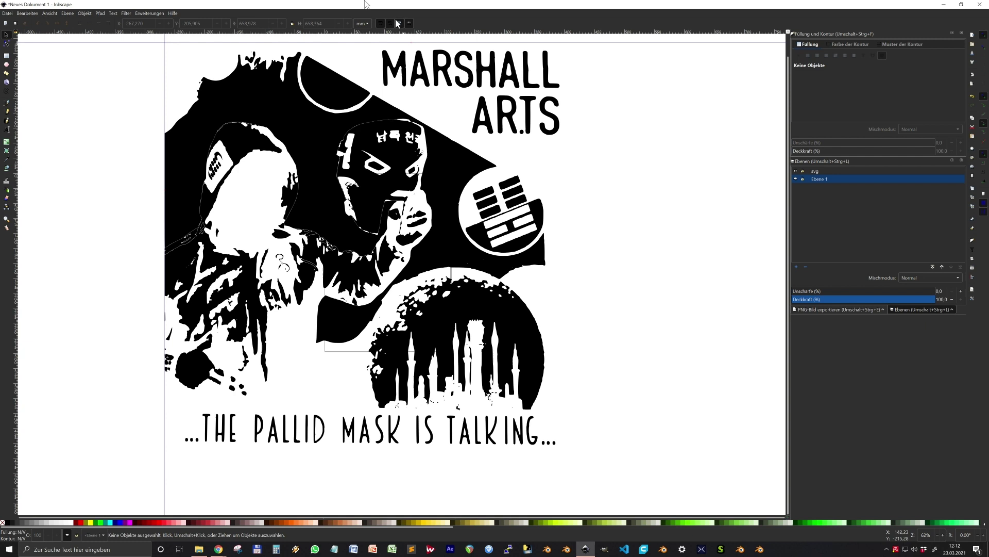
{"action": "right_click", "coordinate": [810, 180]}
{"action": "left_click", "coordinate": [809, 198]}
{"action": "left_click", "coordinate": [796, 171]}
{"action": "scroll", "coordinate": [692, 238], "scroll_direction": "down", "scroll_amount": 1, "text": "ctrl"}
{"action": "left_click_drag", "start_coordinate": [687, 411], "coordinate": [207, 62]}
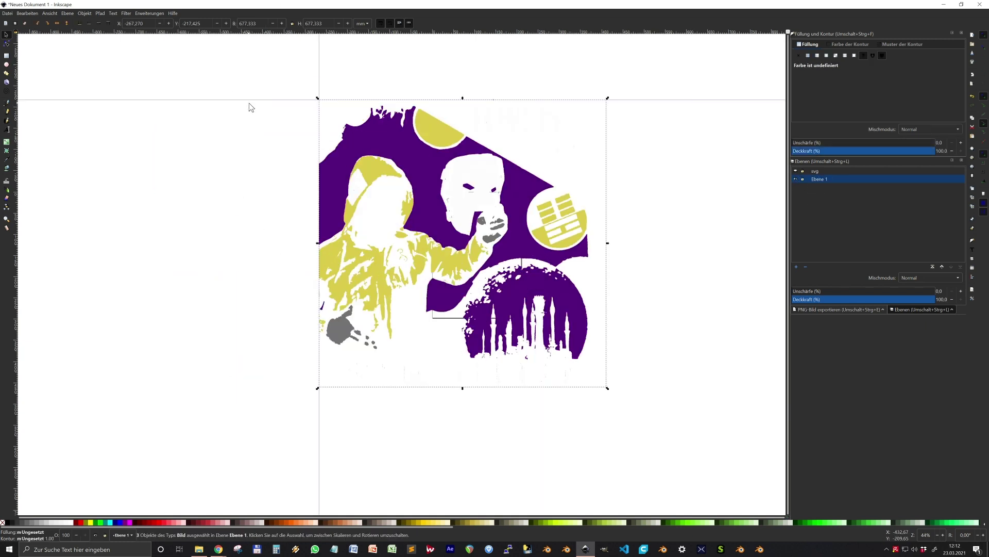
{"action": "key", "text": "Delete"}
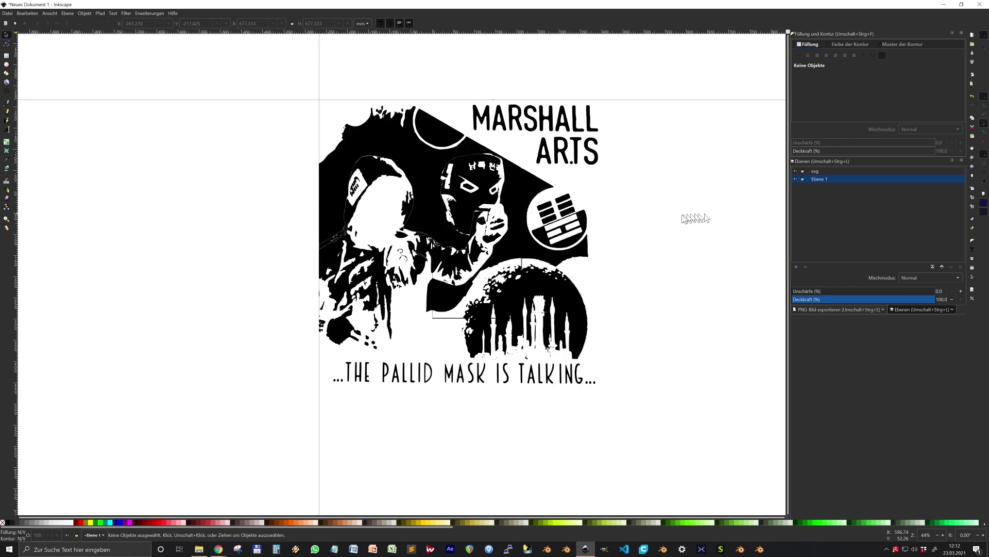
- Edit the nodes of the skyline path and delete stray specks beside the circle's edge and around the tower bases
{"action": "left_click", "coordinate": [545, 356]}
{"action": "scroll", "coordinate": [513, 415], "scroll_direction": "up", "scroll_amount": 5, "text": "ctrl"}
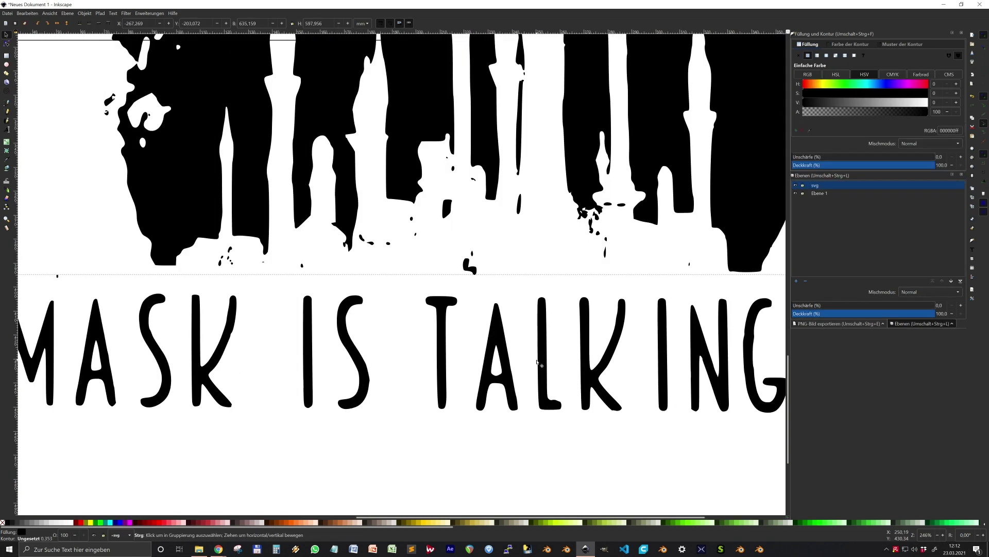
{"action": "left_click", "coordinate": [7, 45]}
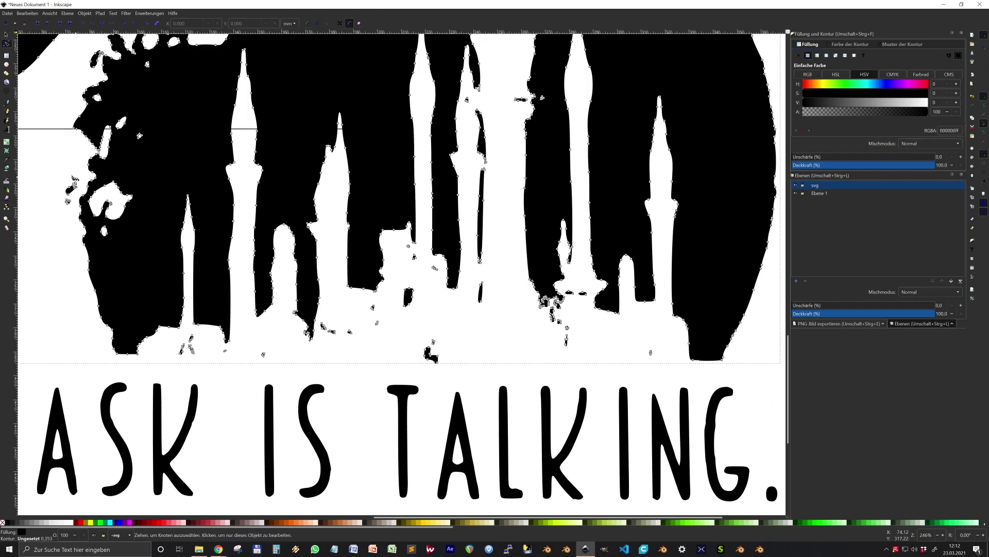
{"action": "left_click_drag", "start_coordinate": [75, 191], "coordinate": [71, 194]}
{"action": "key", "text": "Delete"}
{"action": "left_click_drag", "start_coordinate": [362, 311], "coordinate": [387, 300]}
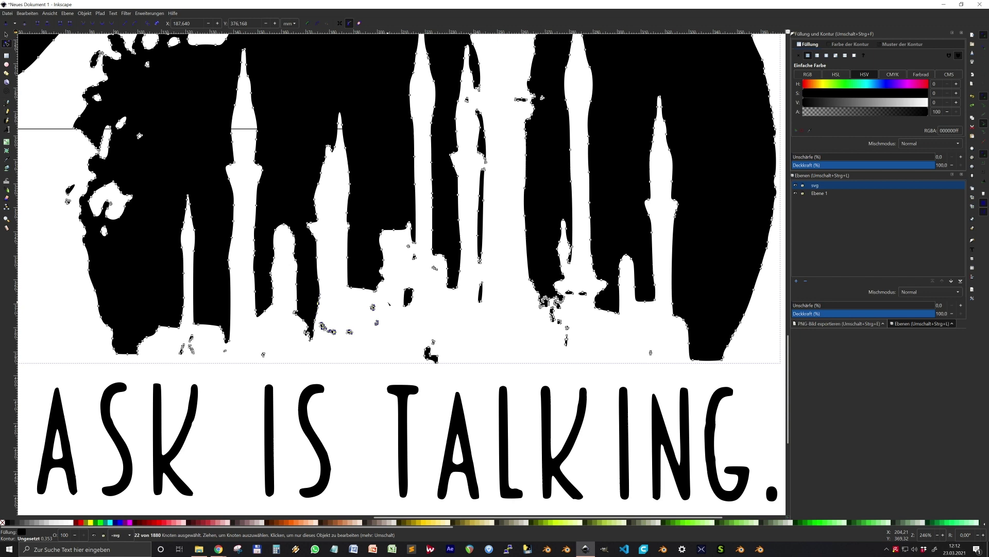
{"action": "key", "text": "Delete"}
{"action": "left_click_drag", "start_coordinate": [425, 334], "coordinate": [443, 346]}
{"action": "key", "text": "Delete"}
{"action": "left_click_drag", "start_coordinate": [403, 240], "coordinate": [418, 266]}
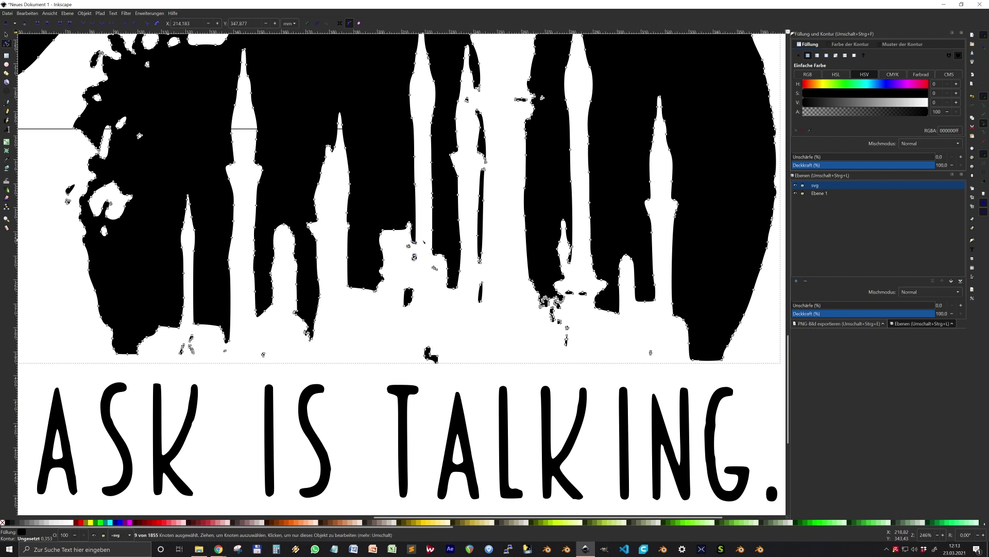
{"action": "key", "text": "Delete"}
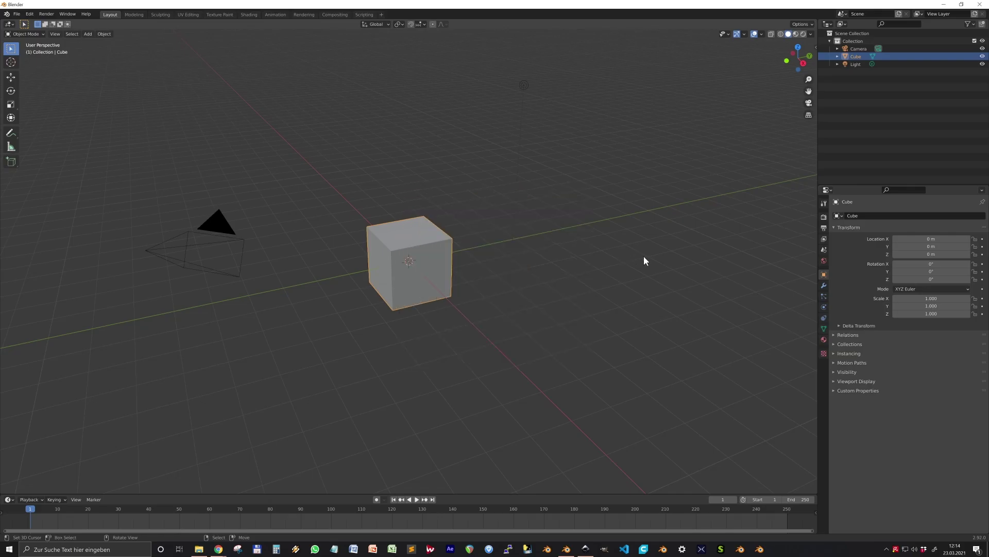
- Switch to Blender and delete the default cube and camera from the scene
{"action": "key", "text": "Delete"}
{"action": "left_click", "coordinate": [223, 221]}
{"action": "key", "text": "Delete"}
- Import PallidMaskCover.svg and check its separate curves in the top view by selecting them individually
{"action": "left_click", "coordinate": [16, 13]}
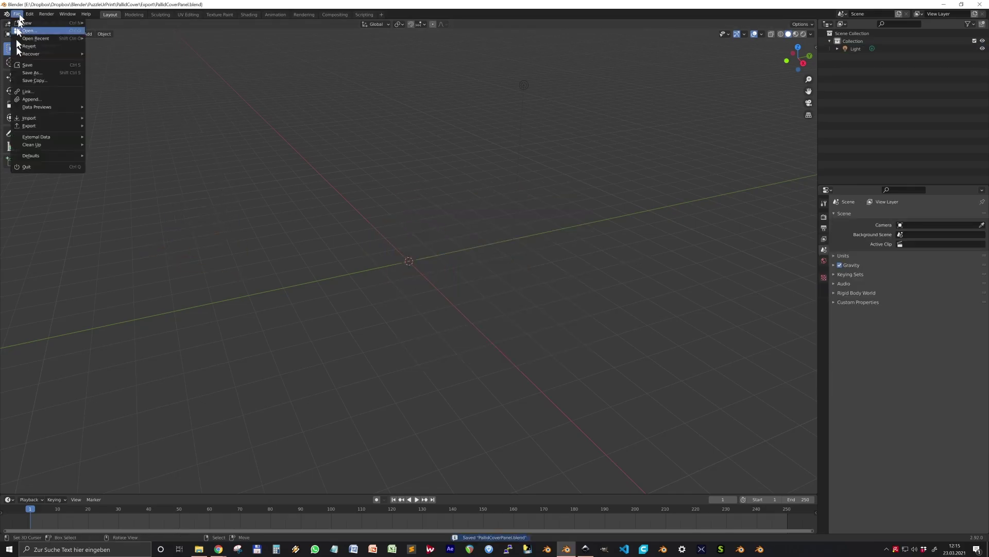
{"action": "mouse_move", "coordinate": [51, 118]}
{"action": "left_click", "coordinate": [219, 139]}
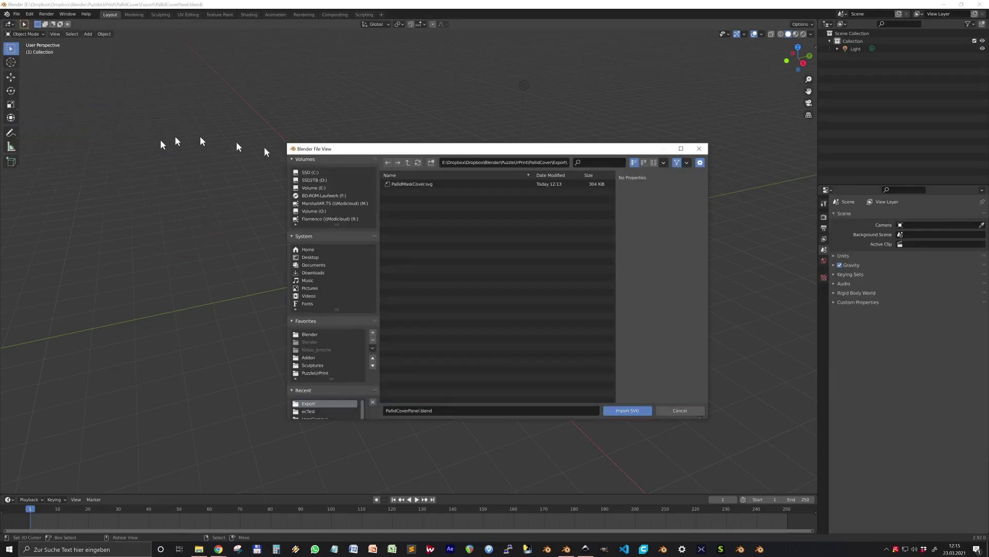
{"action": "double_click", "coordinate": [412, 184]}
{"action": "key", "text": "KP_7"}
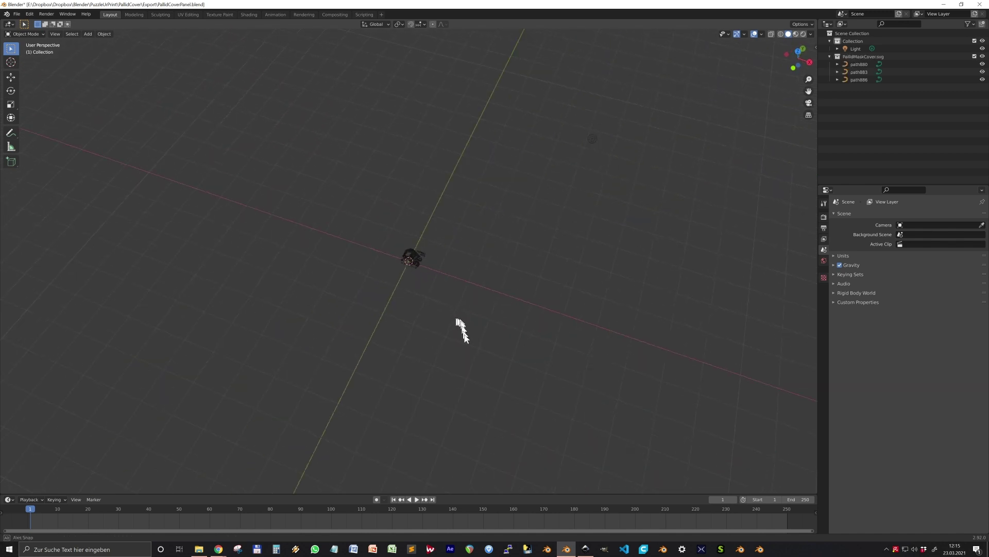
{"action": "scroll", "coordinate": [472, 329], "scroll_direction": "up", "scroll_amount": 6}
{"action": "scroll", "coordinate": [483, 274], "scroll_direction": "up", "scroll_amount": 4}
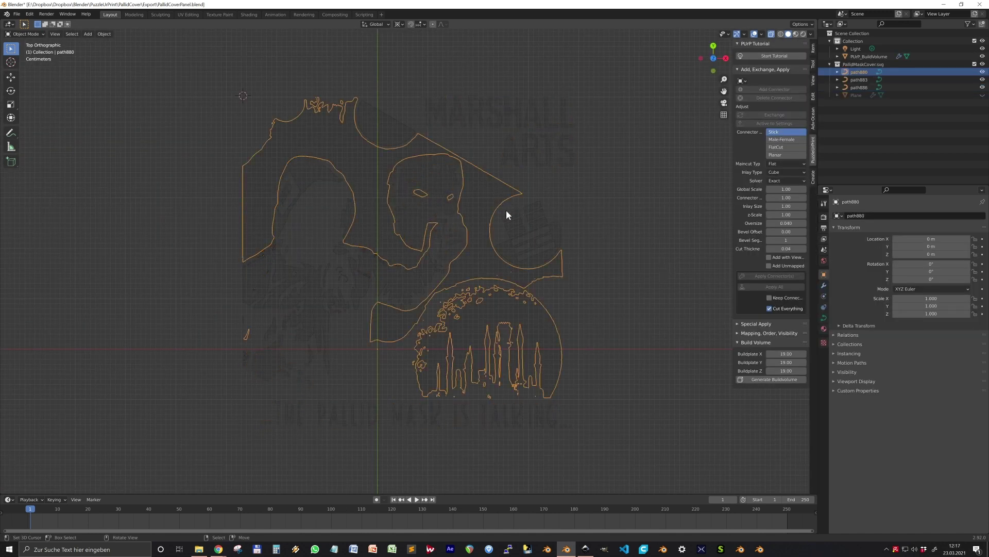
{"action": "left_click", "coordinate": [505, 226]}
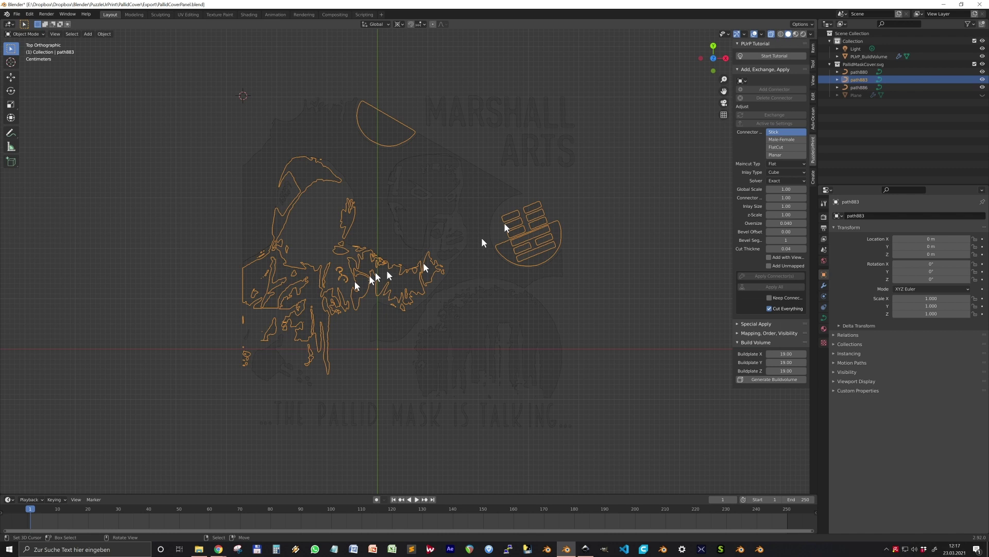
{"action": "left_click", "coordinate": [290, 195]}
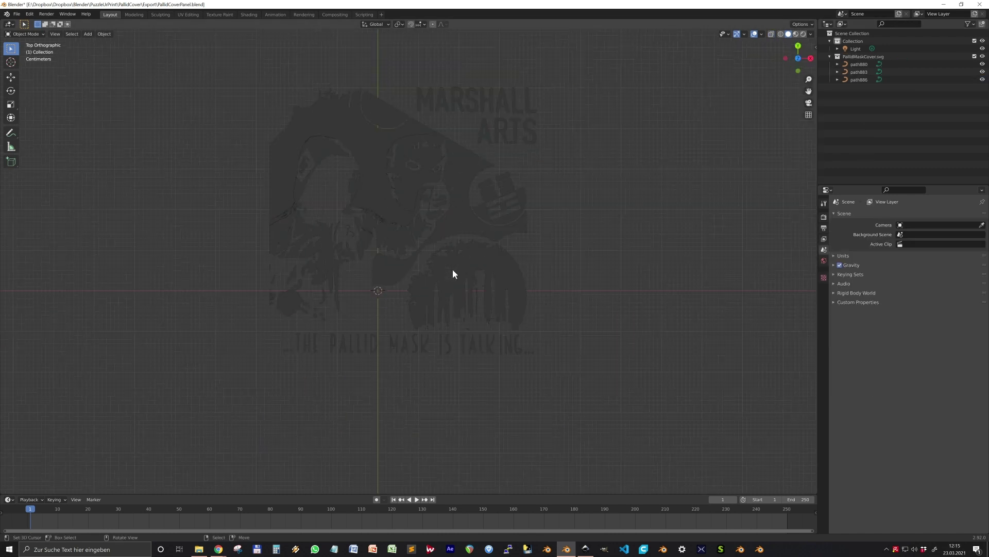
- Add a plane, scale it to about 0.302 and move it over the imported artwork
{"action": "key", "text": "shift+a"}
{"action": "left_click", "coordinate": [450, 311]}
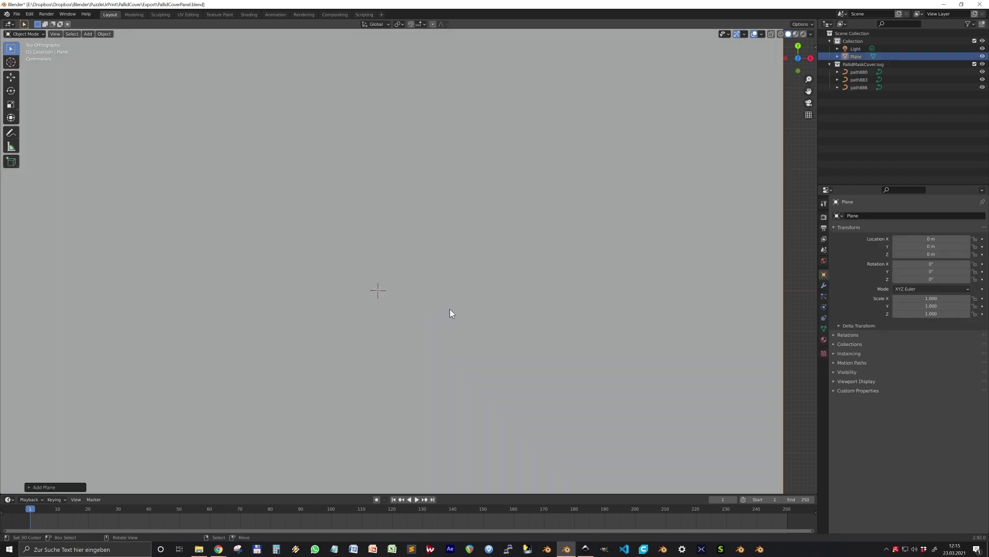
{"action": "key", "text": "s"}
{"action": "left_click", "coordinate": [452, 343]}
{"action": "key", "text": "g"}
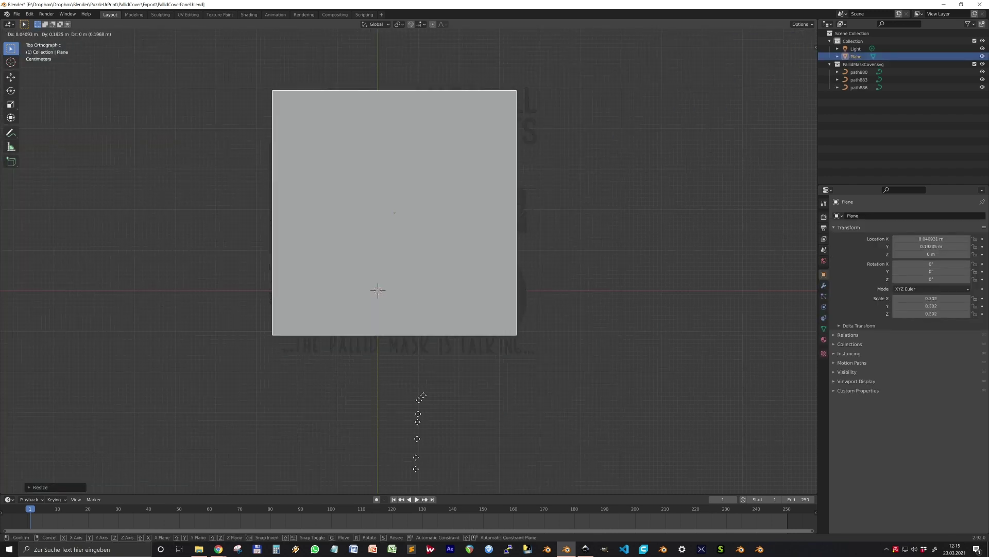
{"action": "left_click", "coordinate": [419, 398]}
- Turn on see-through display and fit the plane around the whole artwork, enlarging it to a scale of about 0.336
{"action": "key", "text": "alt+z"}
{"action": "key", "text": "s"}
{"action": "left_click", "coordinate": [501, 382]}
{"action": "key", "text": "g"}
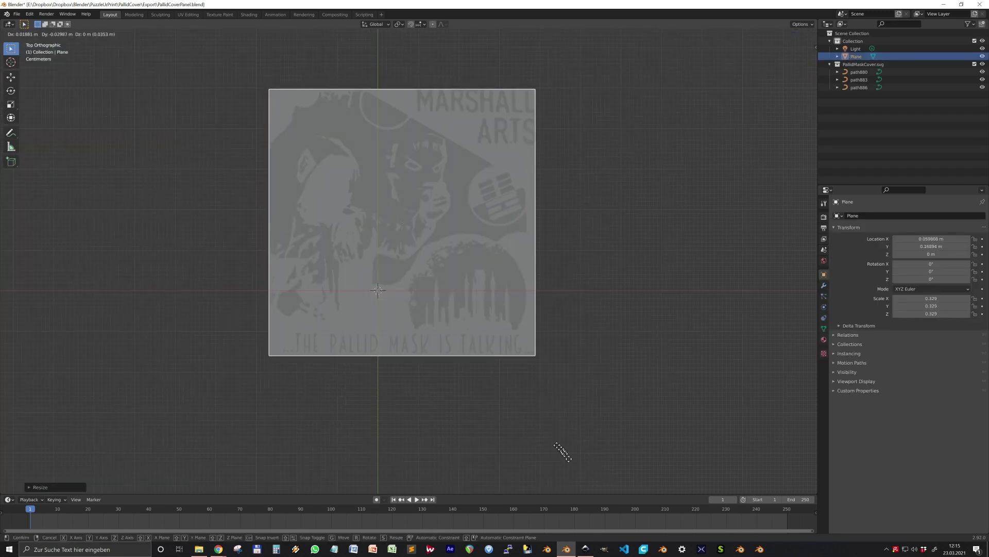
{"action": "left_click", "coordinate": [564, 421]}
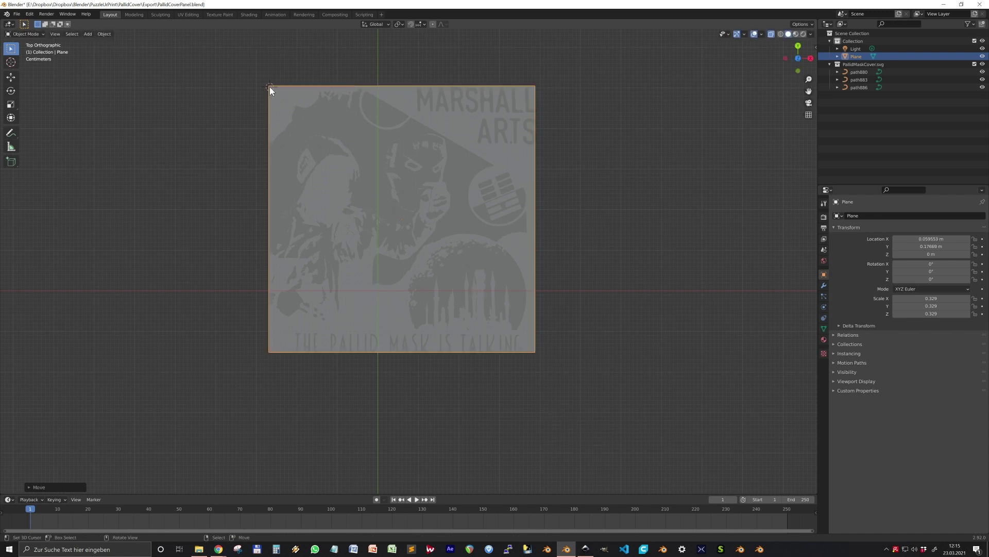
{"action": "key", "text": "s"}
{"action": "left_click", "coordinate": [625, 345]}
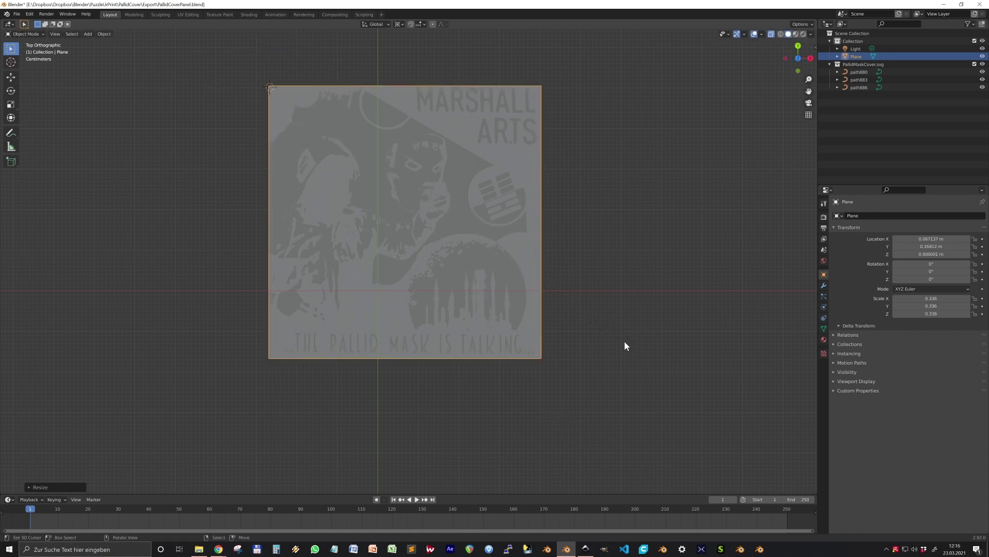
- Lower the plane slightly along Z to about -0.0004 m so it lies just beneath the curves
{"action": "middle_click_drag", "start_coordinate": [548, 402], "coordinate": [536, 302]}
{"action": "scroll", "coordinate": [508, 286], "scroll_direction": "up", "scroll_amount": 4}
{"action": "key", "text": "g"}
{"action": "key", "text": "z"}
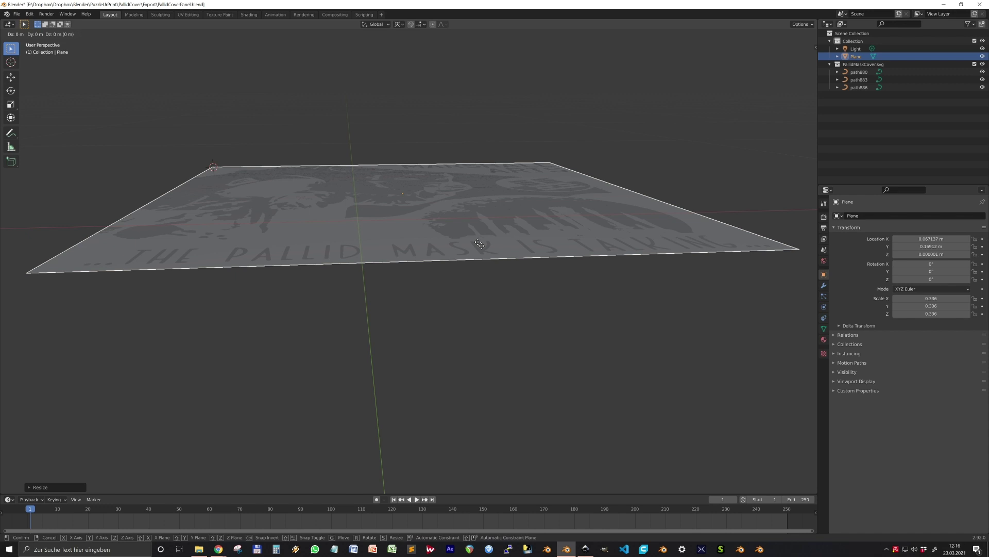
{"action": "left_click", "coordinate": [482, 248]}
{"action": "middle_click_drag", "start_coordinate": [482, 248], "coordinate": [480, 267]}
- Add a Solidify modifier to the plane and adjust its thickness to make a panel about 0.02 m thick
{"action": "left_click", "coordinate": [823, 285]}
{"action": "left_click", "coordinate": [866, 233]}
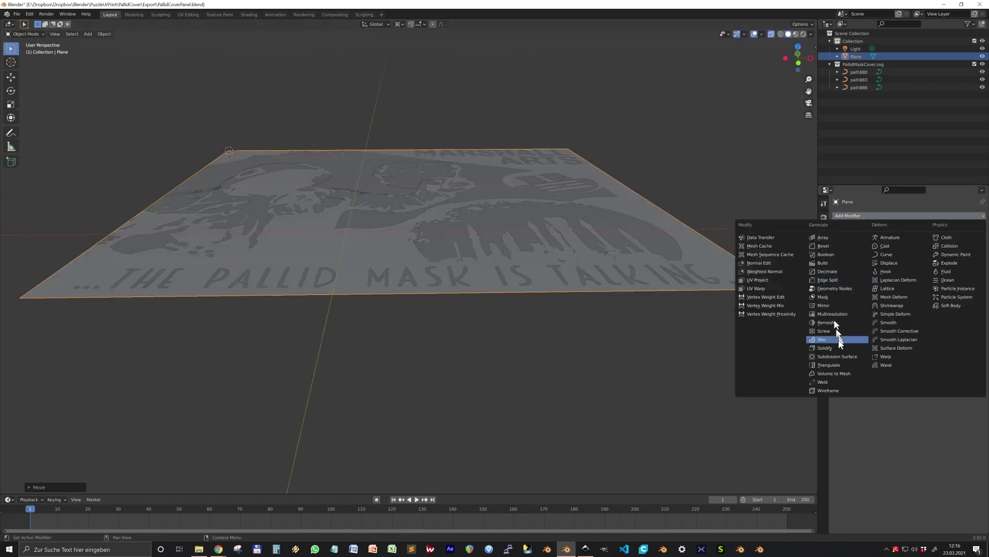
{"action": "left_click", "coordinate": [825, 342]}
{"action": "left_click_drag", "start_coordinate": [934, 267], "coordinate": [954, 266]}
- Generate a PuzzleUrPrint build volume for a 19 × 19 × 19 buildplate, array it 3 × 3 × 1 and display its dimensions
{"action": "left_click", "coordinate": [823, 274]}
{"action": "scroll", "coordinate": [438, 279], "scroll_direction": "down", "scroll_amount": 4}
{"action": "middle_click_drag", "start_coordinate": [438, 278], "coordinate": [435, 325]}
{"action": "key", "text": "n"}
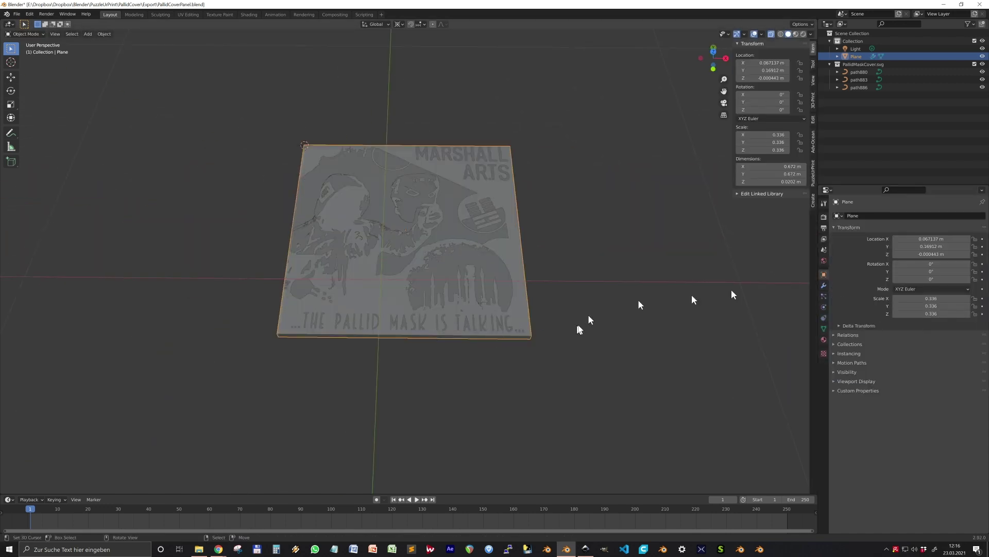
{"action": "left_click", "coordinate": [813, 178]}
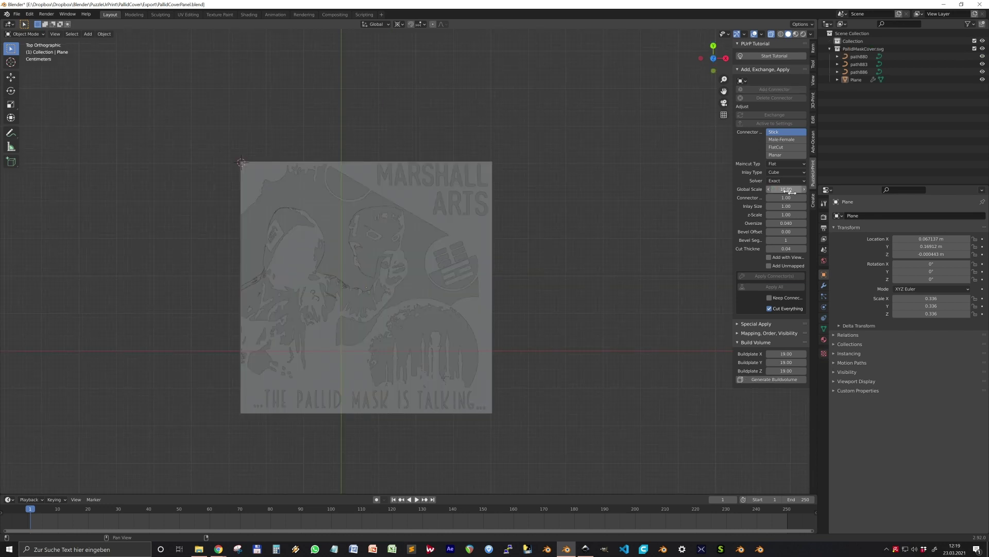
{"action": "left_click", "coordinate": [774, 380]}
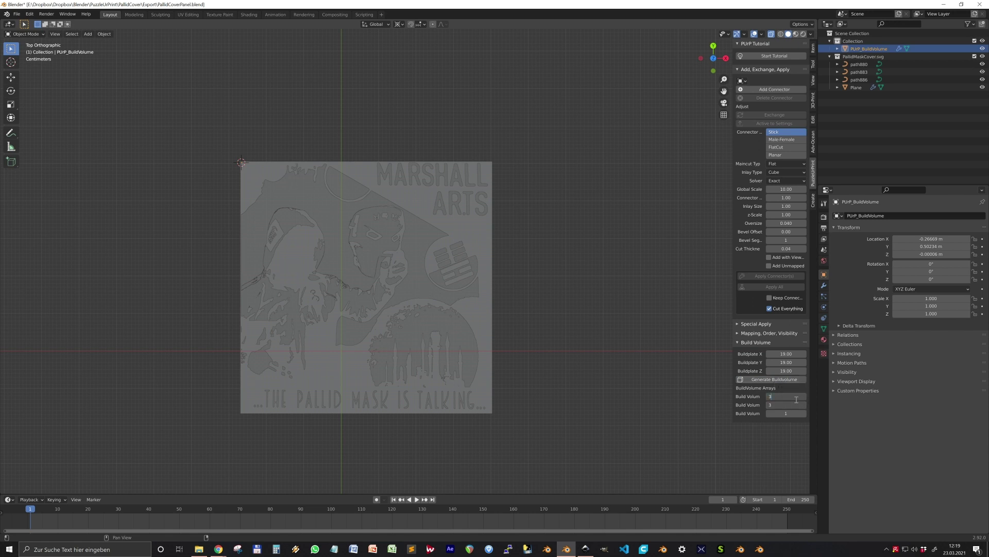
{"action": "scroll", "coordinate": [537, 212], "scroll_direction": "down", "scroll_amount": 15}
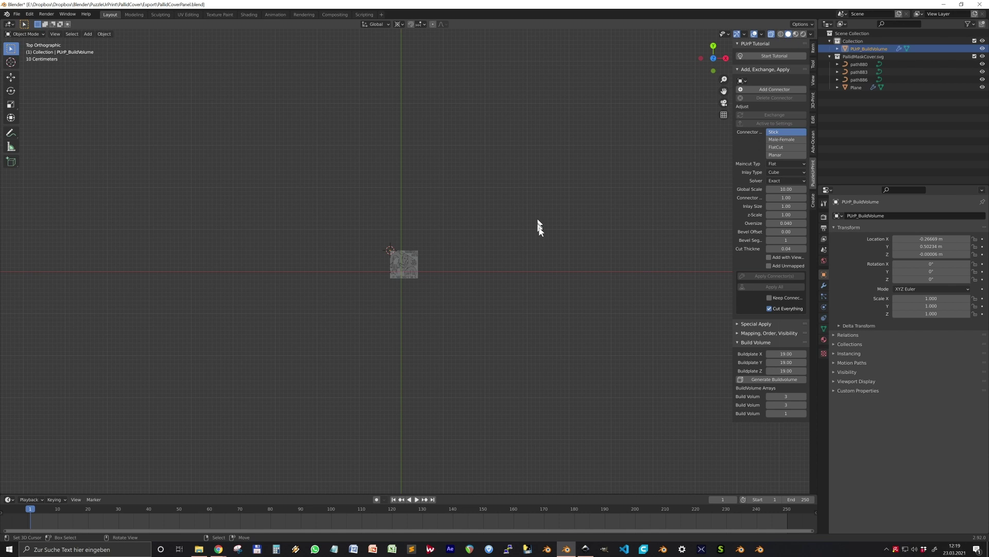
{"action": "scroll", "coordinate": [541, 239], "scroll_direction": "down", "scroll_amount": 3}
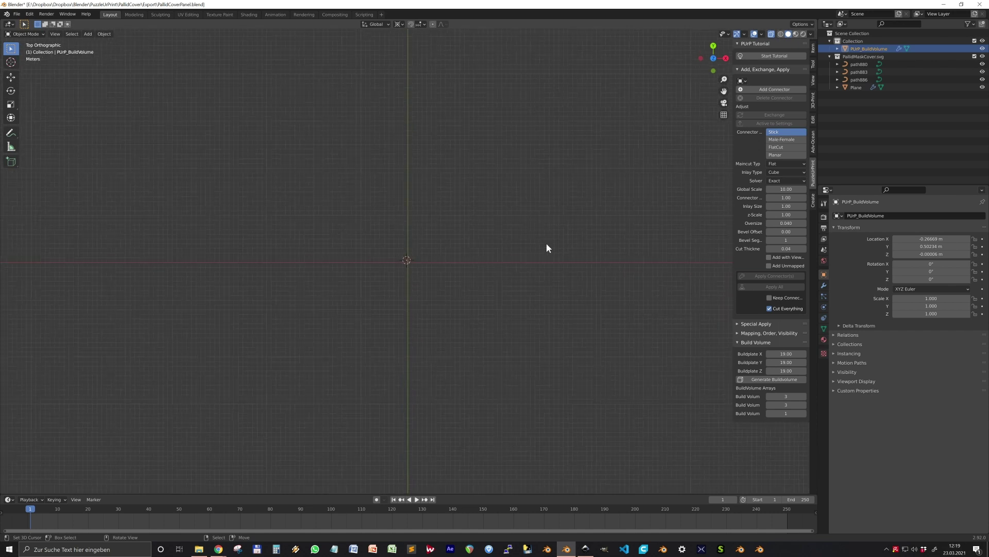
{"action": "scroll", "coordinate": [546, 248], "scroll_direction": "down", "scroll_amount": 5}
{"action": "scroll", "coordinate": [546, 247], "scroll_direction": "down", "scroll_amount": 6}
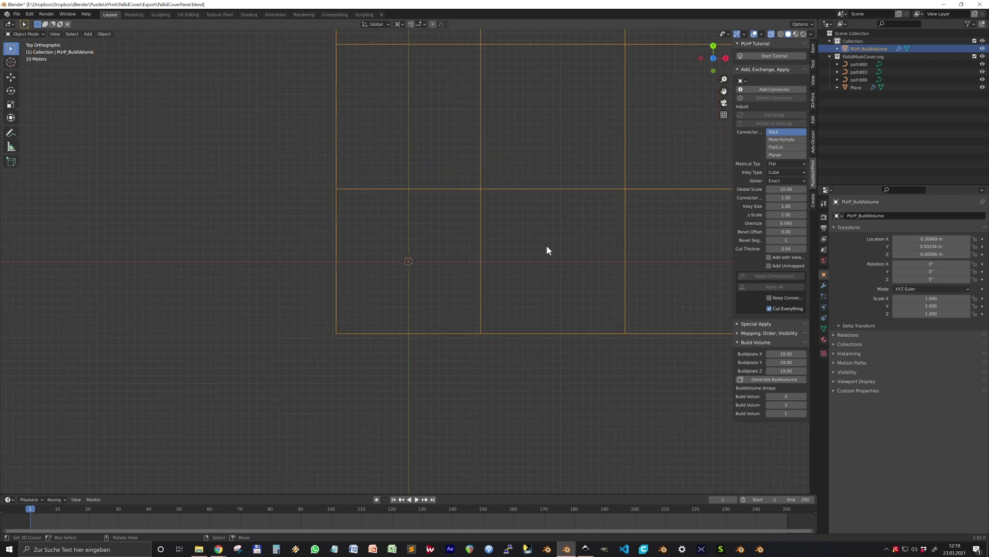
{"action": "scroll", "coordinate": [546, 245], "scroll_direction": "up", "scroll_amount": 4}
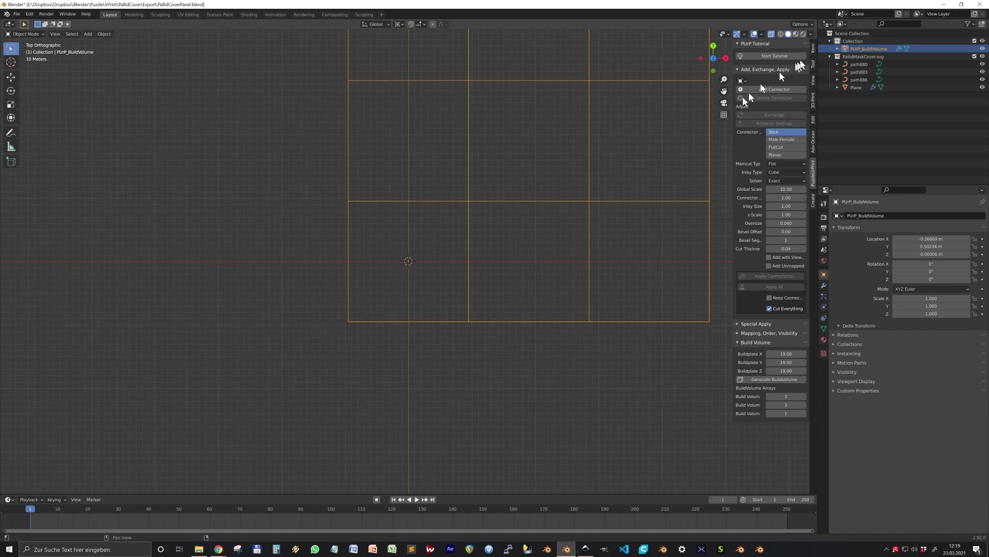
{"action": "left_click", "coordinate": [813, 49]}
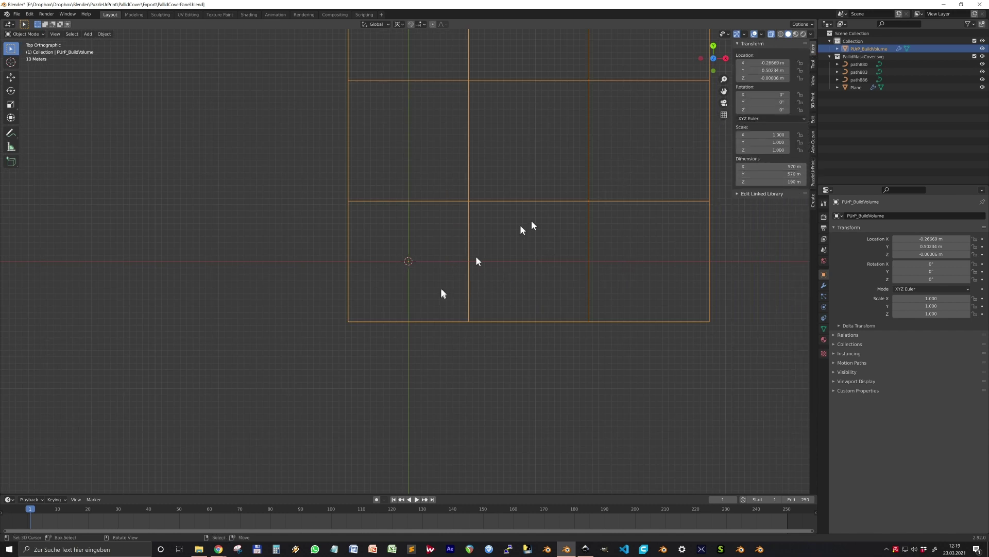
- Select the artwork paths and the panel, enlarge them to the build volume's order of size and move them inside its outline
{"action": "scroll", "coordinate": [505, 245], "scroll_direction": "up", "scroll_amount": 20}
{"action": "key", "text": "alt+a"}
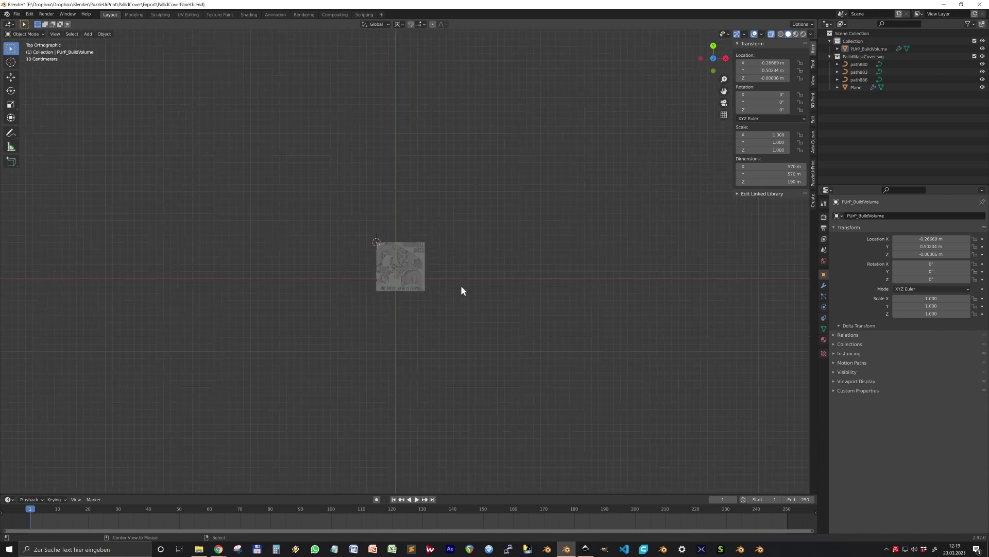
{"action": "key", "text": "c"}
{"action": "left_click_drag", "start_coordinate": [415, 276], "coordinate": [371, 261]}
{"action": "key", "text": "Escape"}
{"action": "scroll", "coordinate": [650, 239], "scroll_direction": "down", "scroll_amount": 20}
{"action": "middle_click_drag", "start_coordinate": [651, 239], "coordinate": [522, 306], "text": "shift"}
{"action": "type", "text": "s90"}
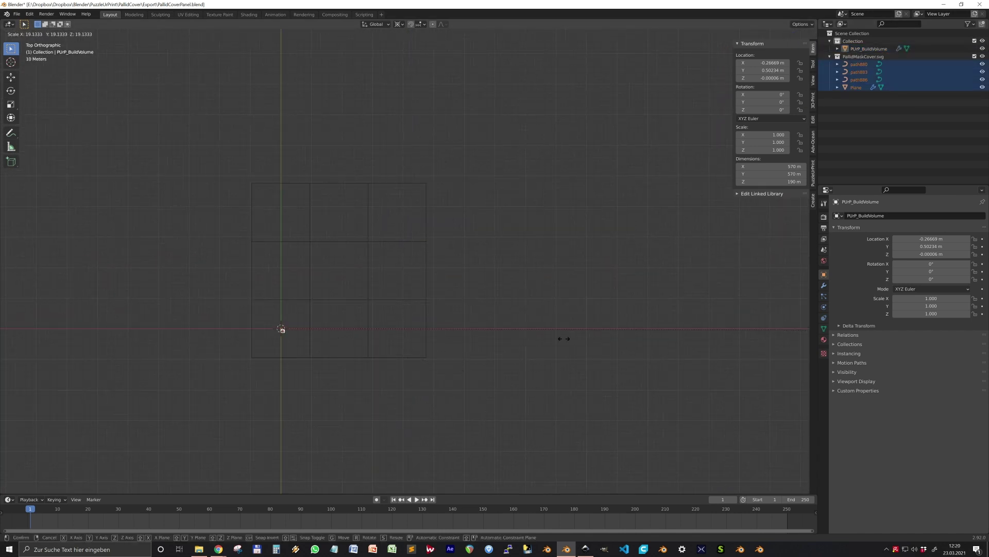
{"action": "key", "text": "Return"}
{"action": "key", "text": "s"}
{"action": "left_click", "coordinate": [569, 418]}
{"action": "key", "text": "g"}
{"action": "left_click", "coordinate": [615, 307]}
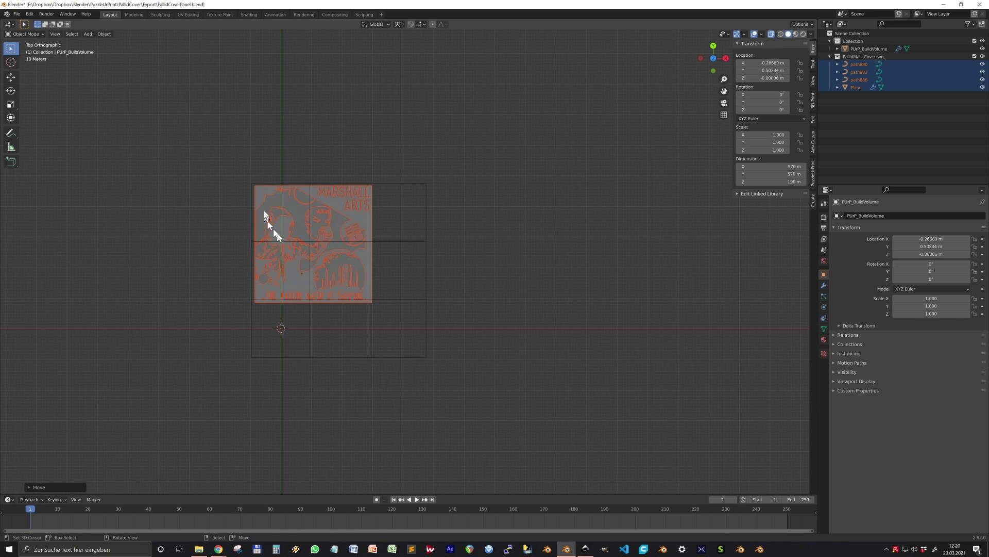
{"action": "key", "text": "g"}
{"action": "left_click", "coordinate": [320, 250]}
- Scale the artwork and panel from the build volume's upper-left corner to about 547 m wide, centre them and apply the scale
{"action": "right_click", "coordinate": [253, 184], "text": "shift"}
{"action": "key", "text": "s"}
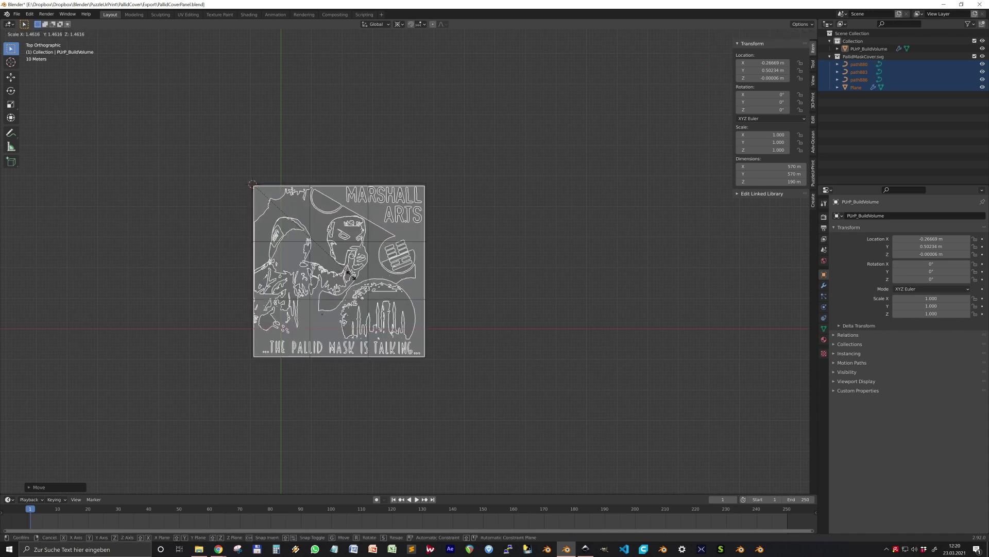
{"action": "left_click", "coordinate": [349, 272]}
{"action": "key", "text": "g"}
{"action": "left_click", "coordinate": [448, 319]}
{"action": "scroll", "coordinate": [428, 231], "scroll_direction": "up", "scroll_amount": 5}
{"action": "key", "text": "ctrl+a"}
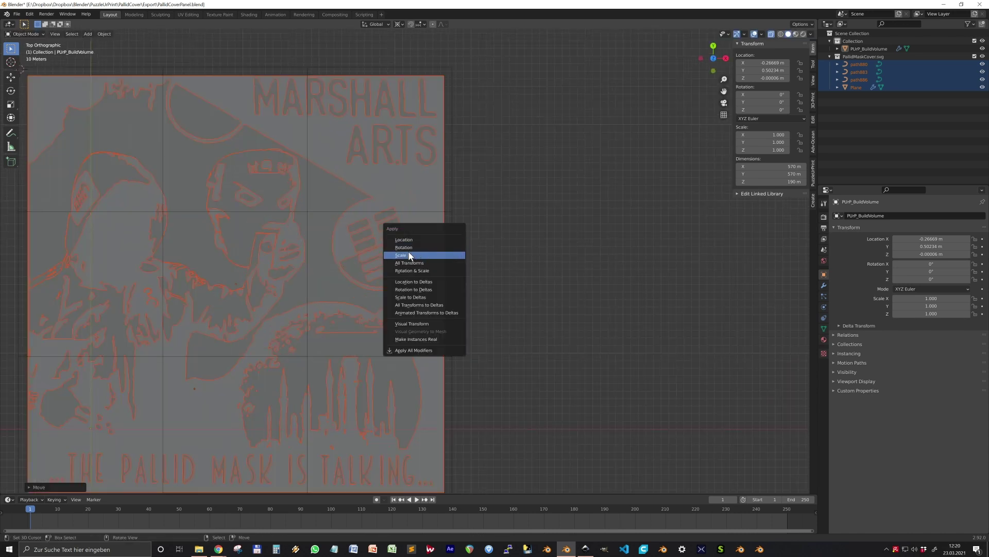
{"action": "left_click", "coordinate": [408, 255]}
{"action": "left_click", "coordinate": [431, 273]}
- Hide the build volume so that only the artwork and panel remain in view
{"action": "scroll", "coordinate": [464, 247], "scroll_direction": "down", "scroll_amount": 2}
{"action": "left_click", "coordinate": [438, 238]}
{"action": "key", "text": "Delete"}
{"action": "key", "text": "ctrl+z"}
{"action": "key", "text": "h"}
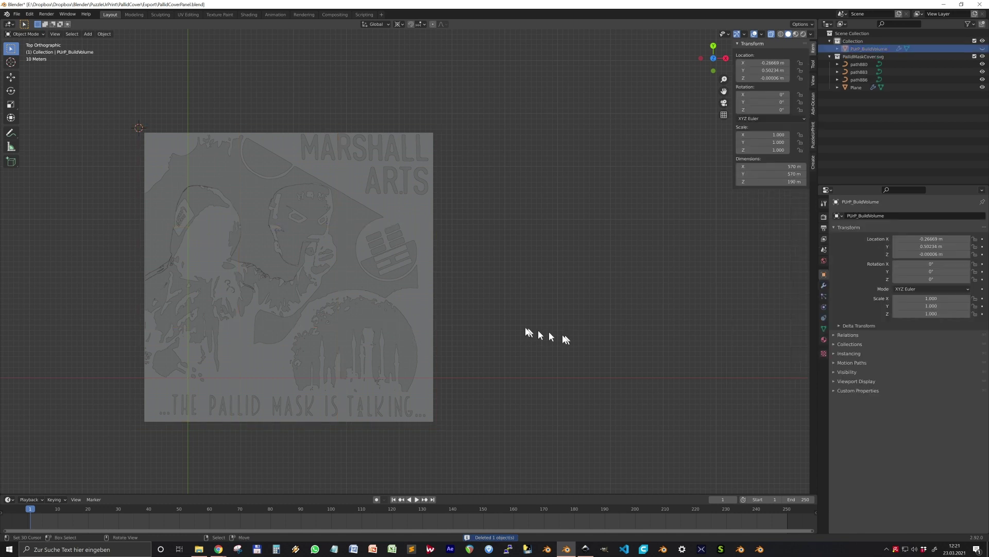
- Turn on the wireframe overlay in the viewport with the panel seen in perspective
{"action": "middle_click_drag", "start_coordinate": [506, 323], "coordinate": [620, 304], "text": "shift"}
{"action": "key", "text": "a"}
{"action": "middle_click_drag", "start_coordinate": [582, 361], "coordinate": [641, 278]}
{"action": "scroll", "coordinate": [575, 299], "scroll_direction": "up", "scroll_amount": 5}
{"action": "scroll", "coordinate": [634, 286], "scroll_direction": "down", "scroll_amount": 1}
{"action": "left_click", "coordinate": [762, 34]}
{"action": "left_click", "coordinate": [716, 163]}
{"action": "scroll", "coordinate": [601, 250], "scroll_direction": "down", "scroll_amount": 3}
- Set the thickness of the panel's Solidify modifier to 19 m
{"action": "left_click", "coordinate": [640, 284]}
{"action": "left_click", "coordinate": [771, 316]}
{"action": "left_click", "coordinate": [824, 285]}
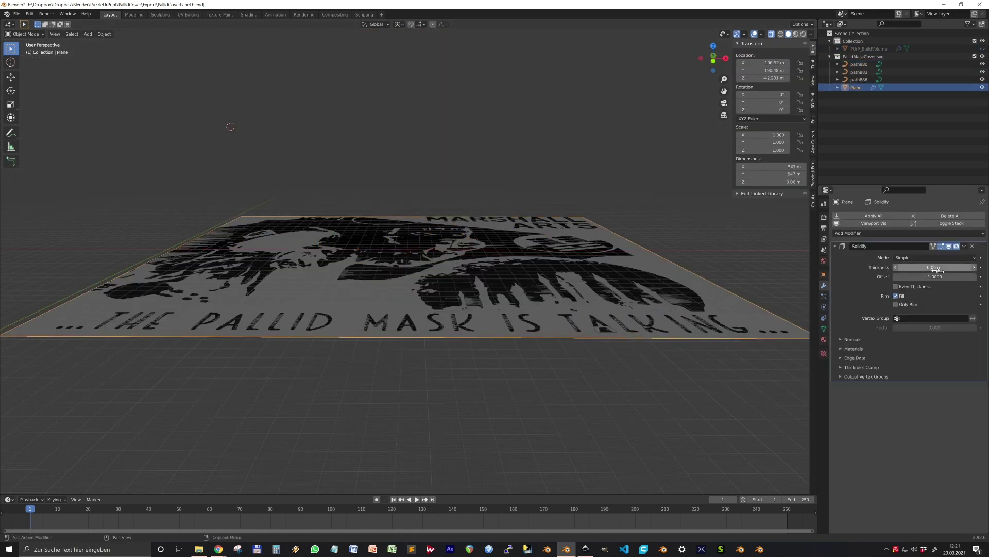
{"action": "double_click", "coordinate": [936, 268]}
{"action": "type", "text": "10"}
{"action": "key", "text": "Return"}
{"action": "double_click", "coordinate": [936, 268]}
{"action": "type", "text": "20"}
{"action": "key", "text": "Return"}
- Try to thicken the background artwork curve with a modifier
{"action": "scroll", "coordinate": [547, 288], "scroll_direction": "up", "scroll_amount": 2}
{"action": "middle_click_drag", "start_coordinate": [556, 309], "coordinate": [814, 298]}
{"action": "left_click", "coordinate": [583, 334]}
{"action": "left_click", "coordinate": [856, 216]}
{"action": "left_click", "coordinate": [857, 294]}
{"action": "left_click_drag", "start_coordinate": [934, 267], "coordinate": [964, 267]}
{"action": "middle_click_drag", "start_coordinate": [355, 361], "coordinate": [351, 409]}
{"action": "scroll", "coordinate": [351, 409], "scroll_direction": "down", "scroll_amount": 4}
{"action": "middle_click_drag", "start_coordinate": [430, 294], "coordinate": [498, 288]}
{"action": "scroll", "coordinate": [448, 348], "scroll_direction": "up", "scroll_amount": 4}
- Add a Boolean modifier to the panel and remove the modifier from the background artwork curve path880
{"action": "left_click", "coordinate": [541, 360]}
{"action": "left_click", "coordinate": [868, 234]}
{"action": "left_click", "coordinate": [825, 275]}
{"action": "left_click", "coordinate": [911, 418]}
{"action": "scroll", "coordinate": [331, 265], "scroll_direction": "down", "scroll_amount": 2}
{"action": "left_click", "coordinate": [492, 279]}
{"action": "left_click", "coordinate": [972, 247]}
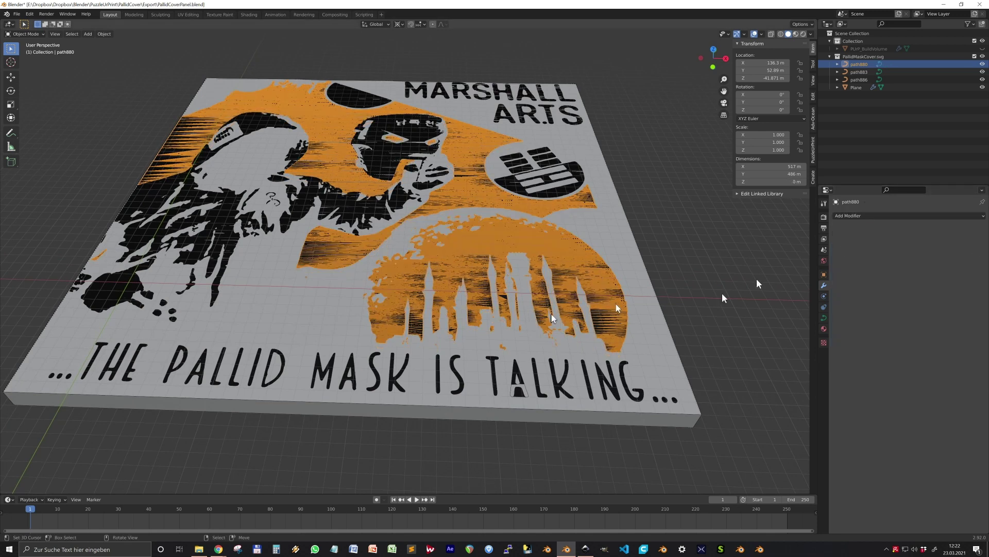
{"action": "key", "text": "F3"}
{"action": "type", "text": "conver"}
{"action": "key", "text": "Escape"}
- Enable the Screencast Keys add-on in the preferences, start its key display and return to the PuzzleUrPrint settings
{"action": "left_click", "coordinate": [29, 14]}
{"action": "left_click", "coordinate": [47, 128]}
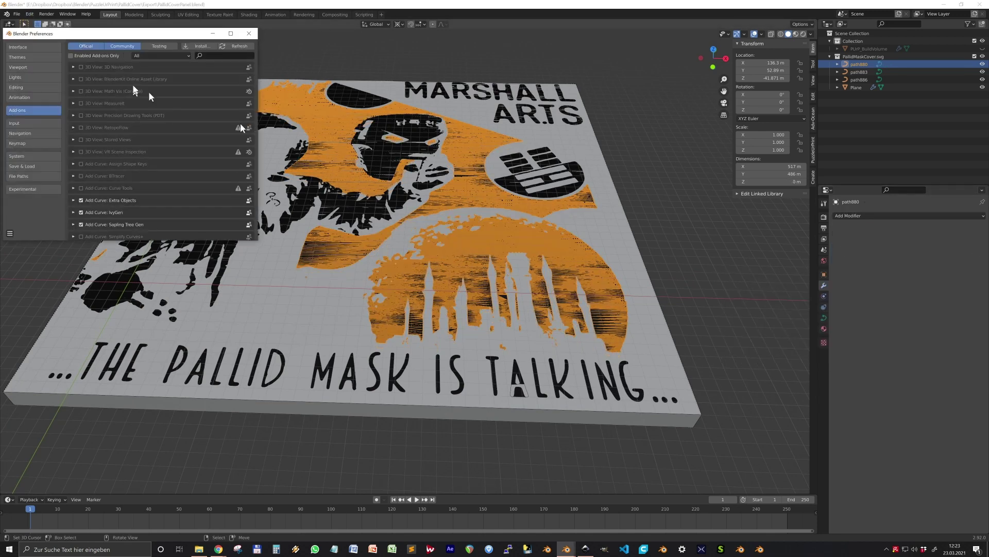
{"action": "left_click", "coordinate": [224, 56]}
{"action": "type", "text": "scree"}
{"action": "left_click", "coordinate": [80, 92]}
{"action": "left_click", "coordinate": [815, 212]}
{"action": "left_click", "coordinate": [813, 149]}
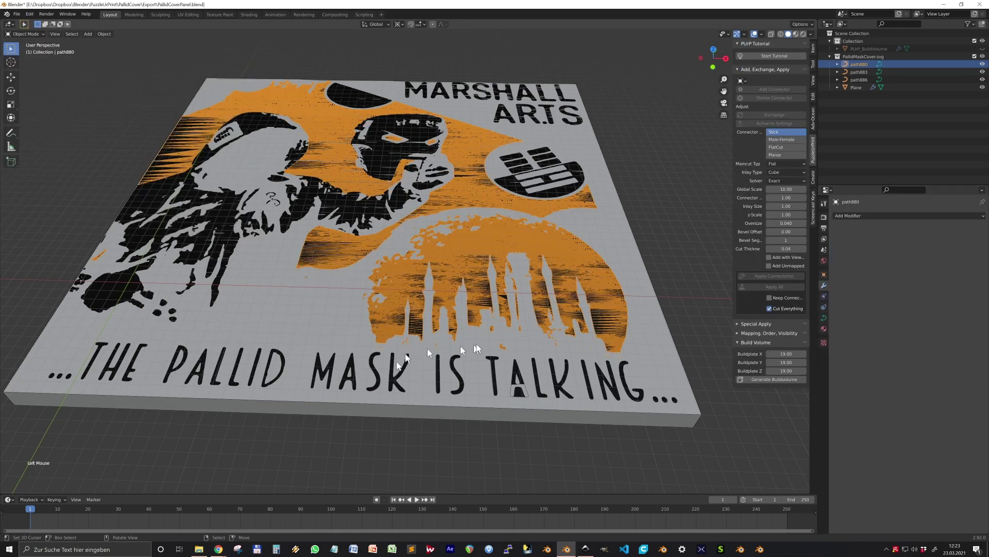
- Convert the background curve path880 to a mesh and inspect its dense triangulation in Edit Mode
{"action": "key", "text": "F3"}
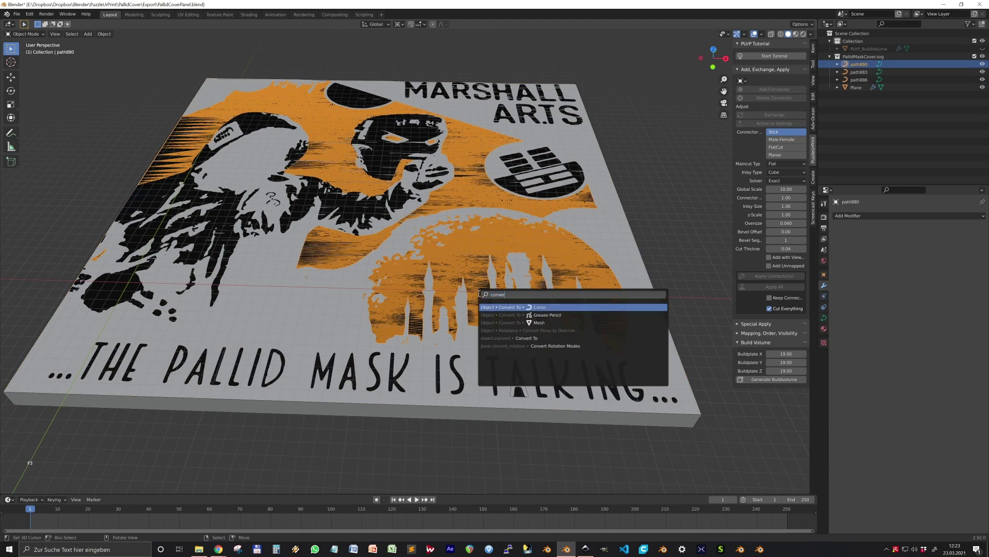
{"action": "key", "text": "Down"}
{"action": "key", "text": "Down"}
{"action": "key", "text": "Return"}
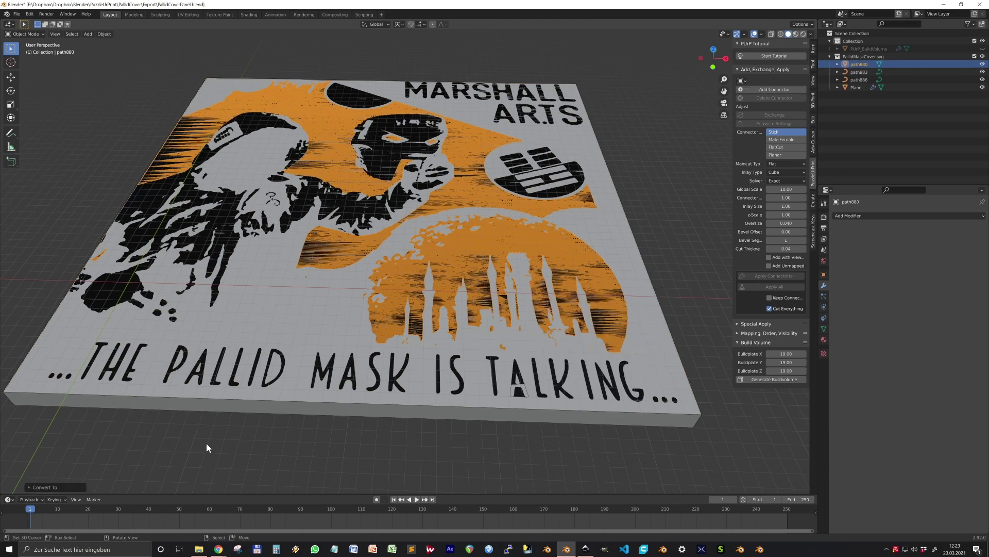
{"action": "key", "text": "Tab"}
{"action": "scroll", "coordinate": [431, 261], "scroll_direction": "up", "scroll_amount": 7}
{"action": "middle_click_drag", "start_coordinate": [431, 261], "coordinate": [454, 365], "text": "shift"}
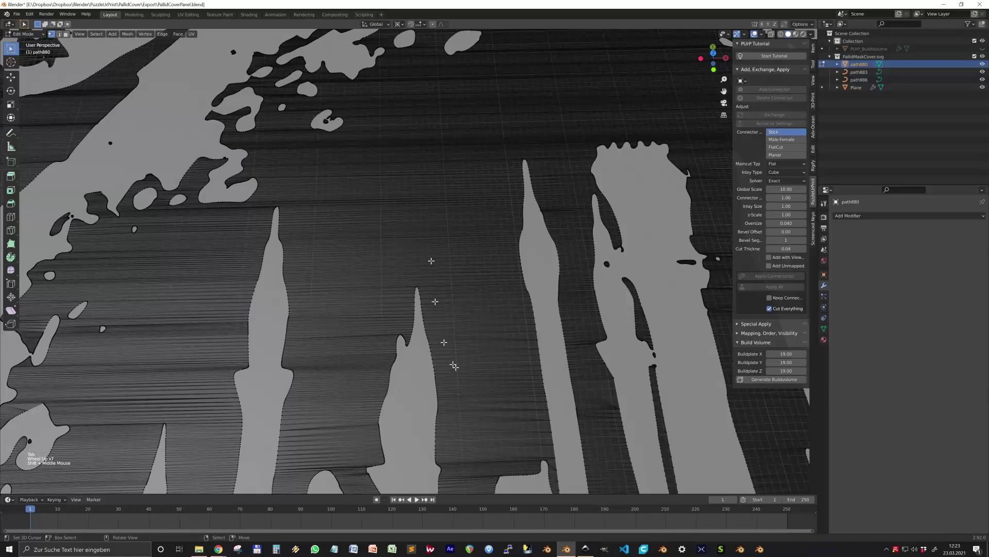
{"action": "key", "text": "Tab"}
{"action": "scroll", "coordinate": [330, 395], "scroll_direction": "down", "scroll_amount": 3}
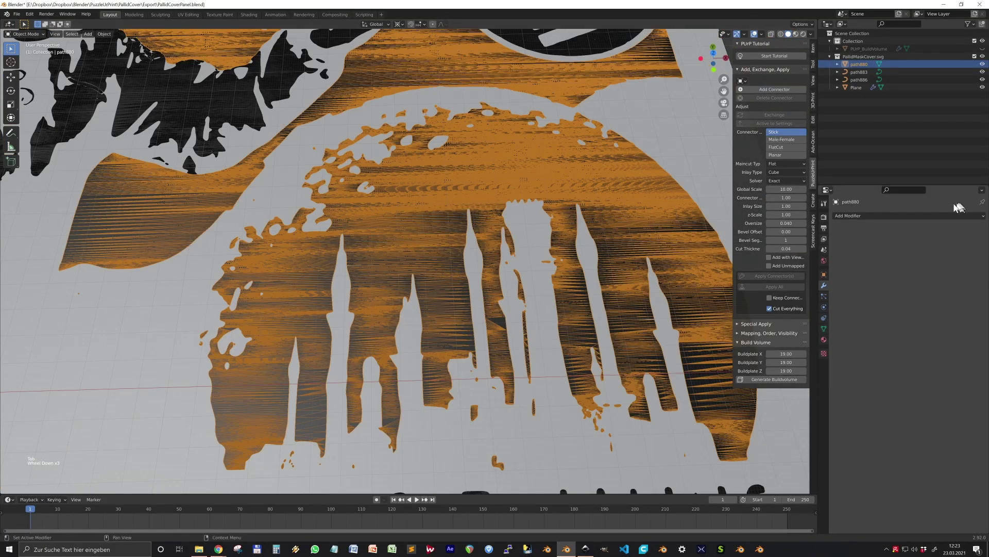
- Add a Decimate modifier to path880 and set it to Planar mode
{"action": "left_click", "coordinate": [876, 215]}
{"action": "left_click", "coordinate": [829, 271]}
{"action": "left_click", "coordinate": [959, 257]}
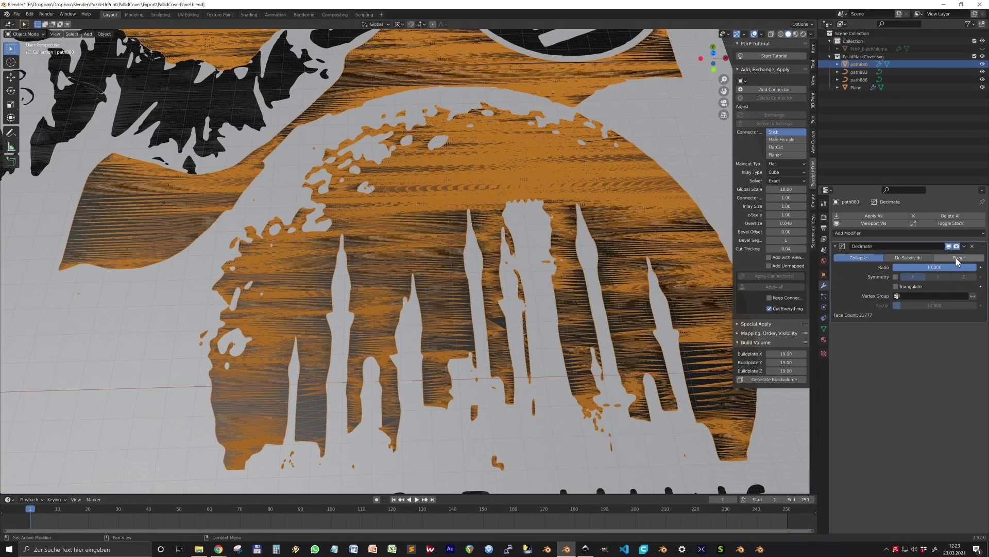
- Add a Solidify modifier to path880 with a thickness of 5 m
{"action": "scroll", "coordinate": [549, 310], "scroll_direction": "down", "scroll_amount": 2}
{"action": "middle_click_drag", "start_coordinate": [550, 311], "coordinate": [563, 223]}
{"action": "left_click", "coordinate": [880, 233]}
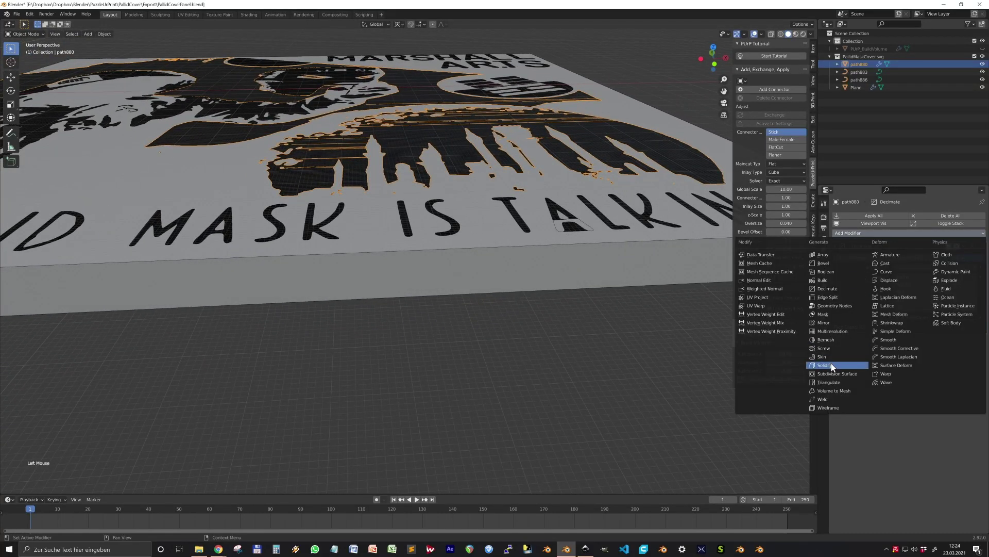
{"action": "left_click", "coordinate": [833, 365]}
{"action": "middle_click_drag", "start_coordinate": [487, 218], "coordinate": [496, 287], "text": "shift"}
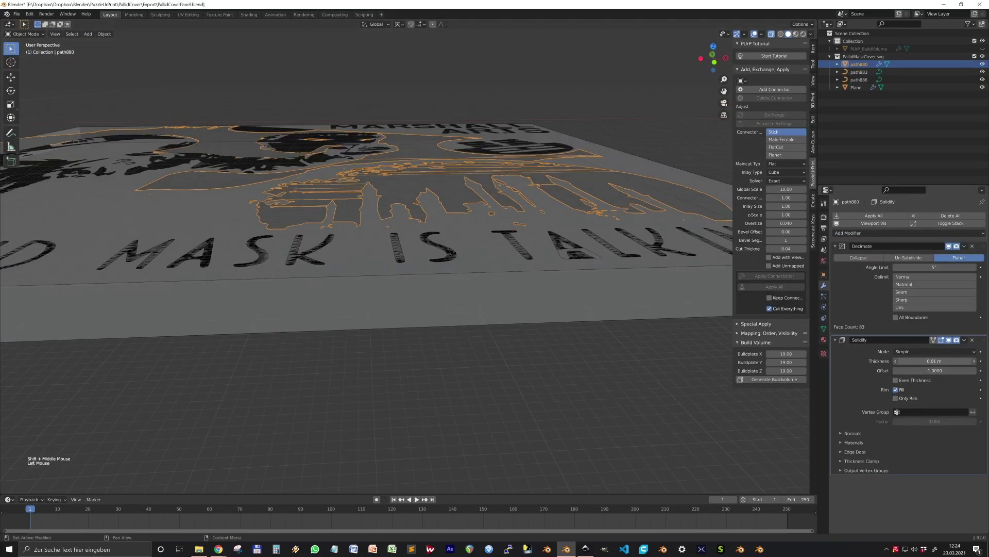
{"action": "left_click_drag", "start_coordinate": [934, 362], "coordinate": [960, 362]}
{"action": "left_click", "coordinate": [934, 363]}
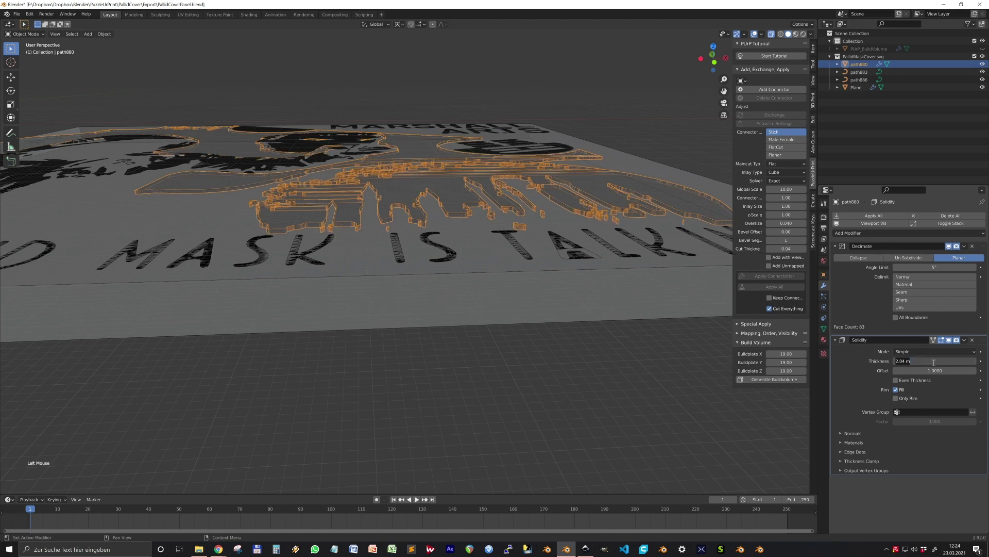
{"action": "type", "text": "5"}
{"action": "key", "text": "Return"}
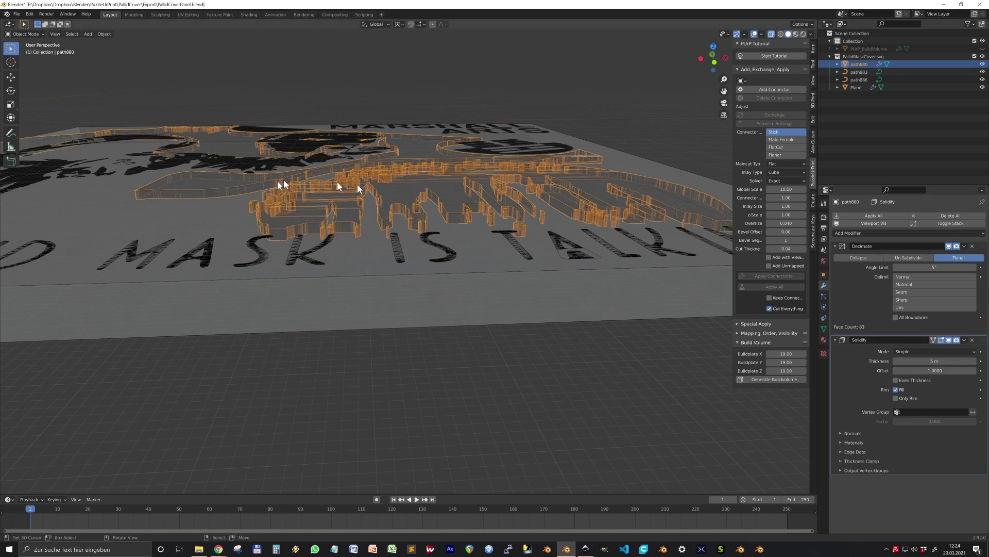
- Set path880 to display as Wire in the viewport
{"action": "scroll", "coordinate": [284, 180], "scroll_direction": "down", "scroll_amount": 2}
{"action": "middle_click_drag", "start_coordinate": [283, 179], "coordinate": [345, 303]}
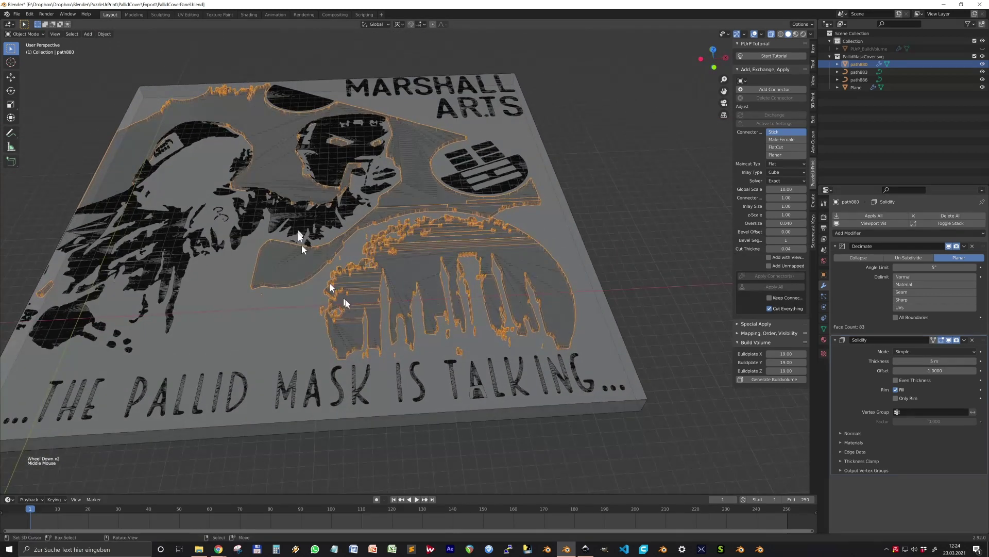
{"action": "left_click", "coordinate": [824, 274]}
{"action": "left_click", "coordinate": [857, 381]}
{"action": "left_click", "coordinate": [911, 462]}
{"action": "left_click", "coordinate": [910, 479]}
{"action": "middle_click_drag", "start_coordinate": [580, 229], "coordinate": [589, 253]}
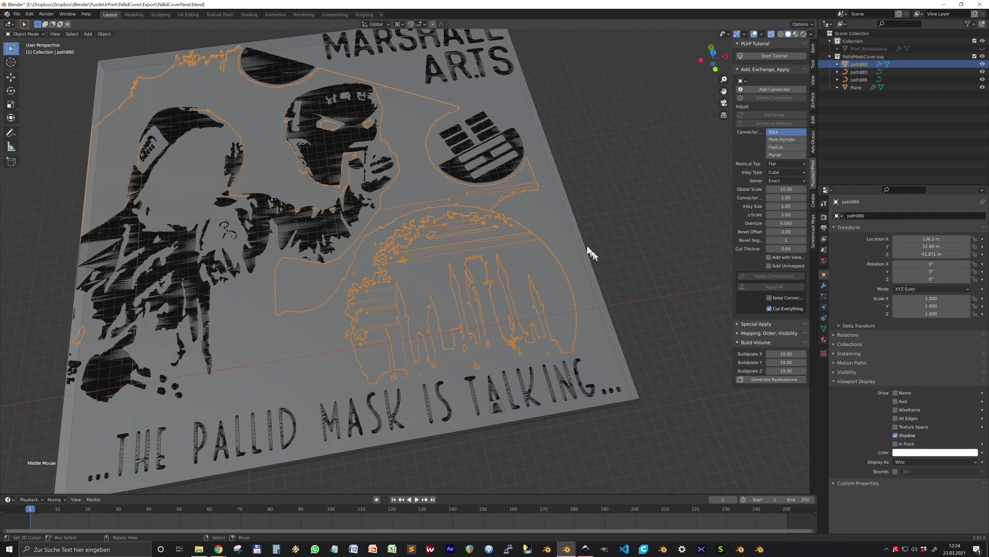
- Save the file and pick path880 as the object that the panel's Boolean difference subtracts
{"action": "right_click", "coordinate": [583, 243]}
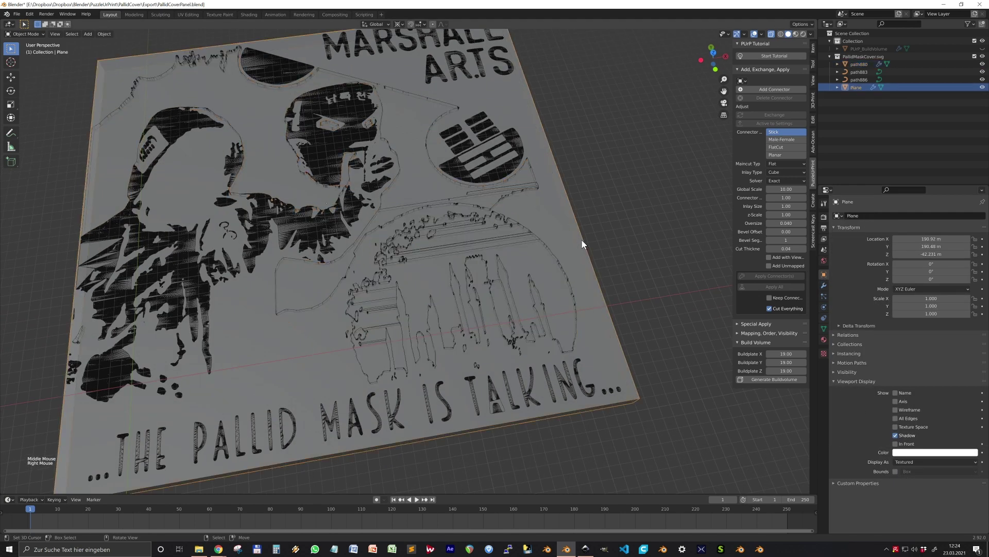
{"action": "left_click", "coordinate": [824, 286]}
{"action": "left_click", "coordinate": [972, 418]}
{"action": "key", "text": "ctrl+s"}
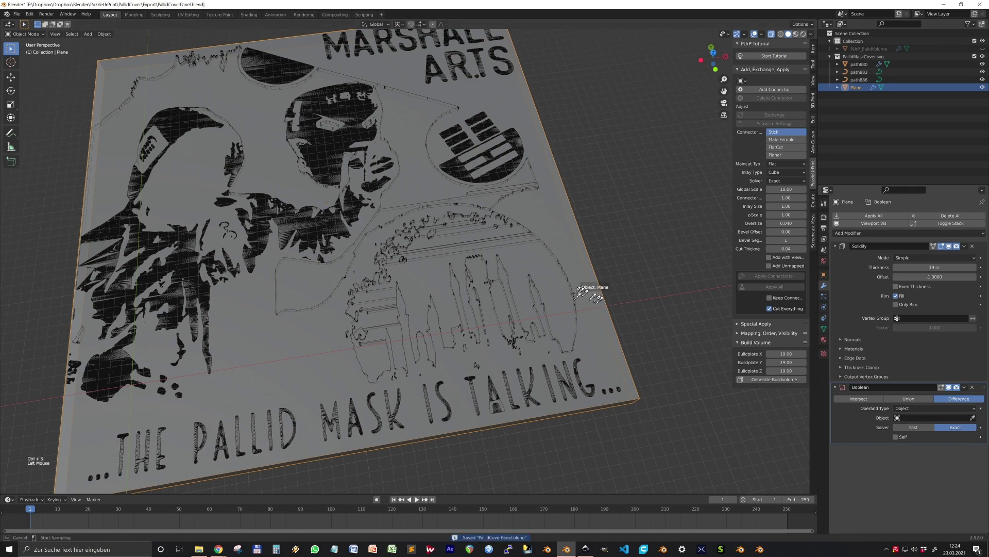
{"action": "left_click", "coordinate": [640, 342]}
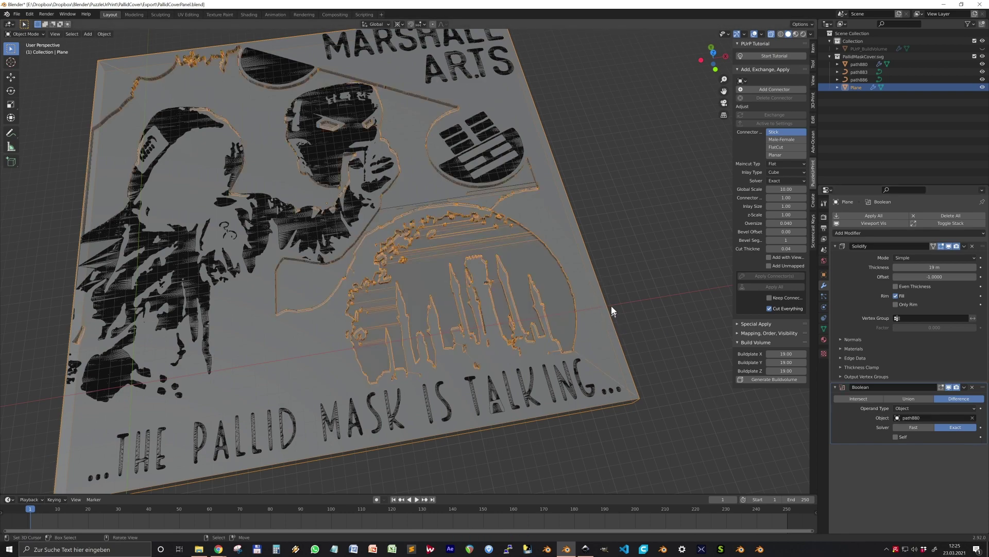
- Unhide the build volume and inspect the recess cut into the panel around the castle silhouette
{"action": "scroll", "coordinate": [610, 316], "scroll_direction": "up", "scroll_amount": 6}
{"action": "scroll", "coordinate": [530, 308], "scroll_direction": "down", "scroll_amount": 3}
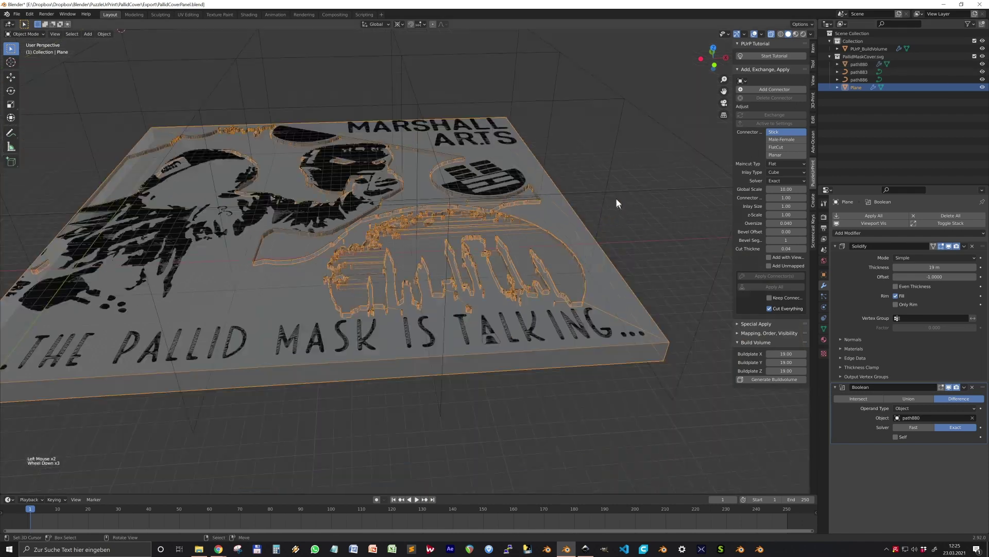
{"action": "middle_click_drag", "start_coordinate": [616, 200], "coordinate": [577, 246]}
{"action": "scroll", "coordinate": [577, 246], "scroll_direction": "up", "scroll_amount": 2}
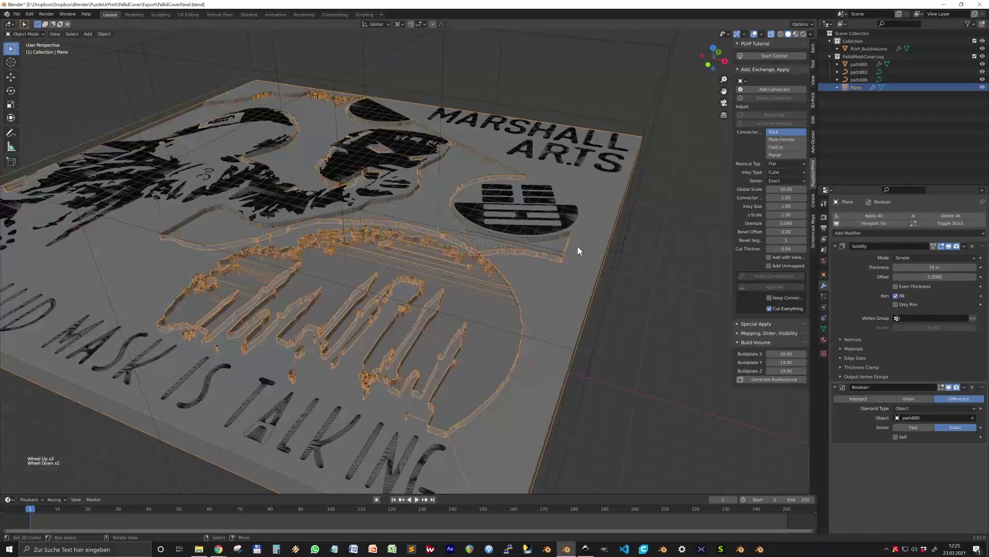
- Change the viewport display type of path880
{"action": "left_click", "coordinate": [859, 65]}
{"action": "left_click", "coordinate": [824, 275]}
{"action": "left_click", "coordinate": [913, 461]}
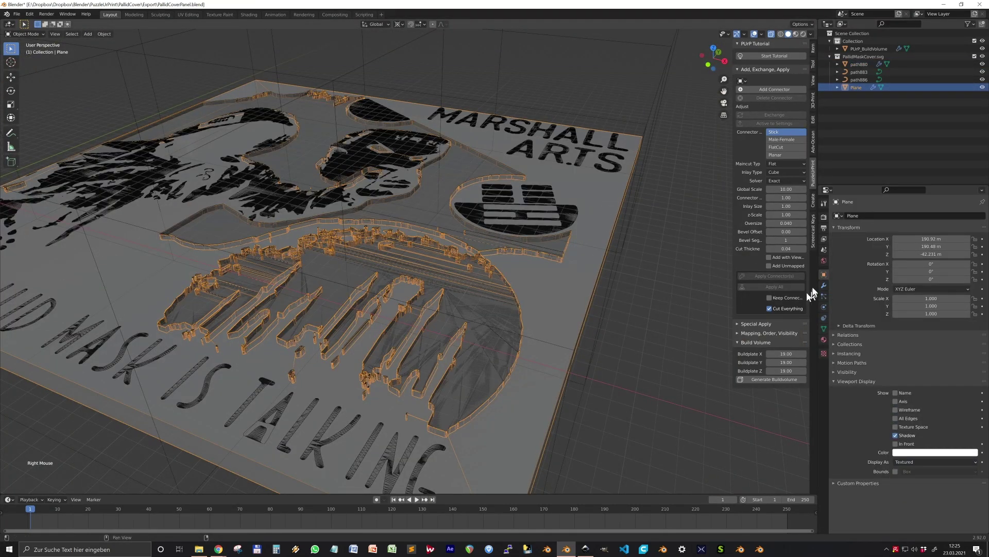
- Turn off the panel's Boolean modifier in the viewport, select path880 and switch X-ray off
{"action": "left_click", "coordinate": [824, 285]}
{"action": "left_click", "coordinate": [949, 388]}
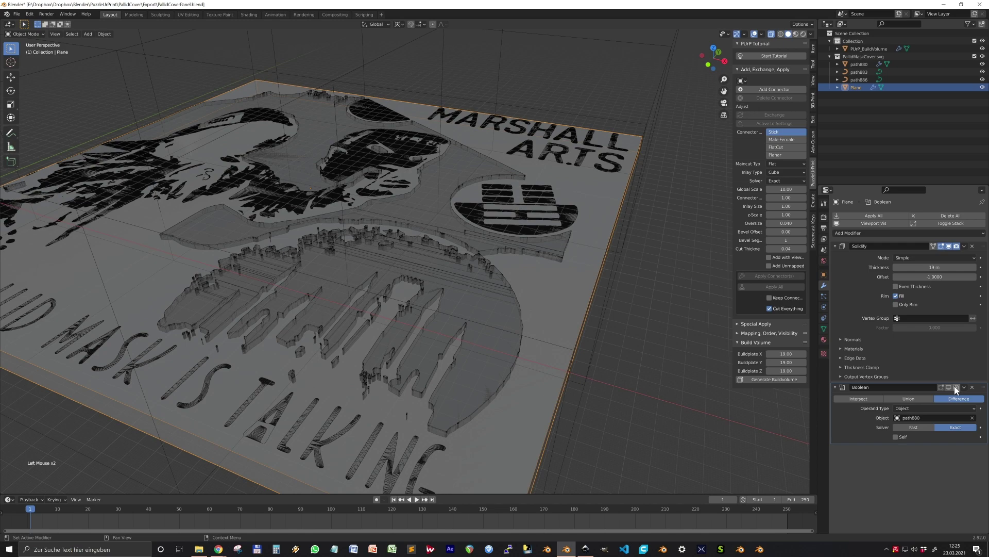
{"action": "right_click", "coordinate": [522, 313]}
{"action": "key", "text": "alt+z"}
{"action": "middle_click_drag", "start_coordinate": [553, 307], "coordinate": [579, 319]}
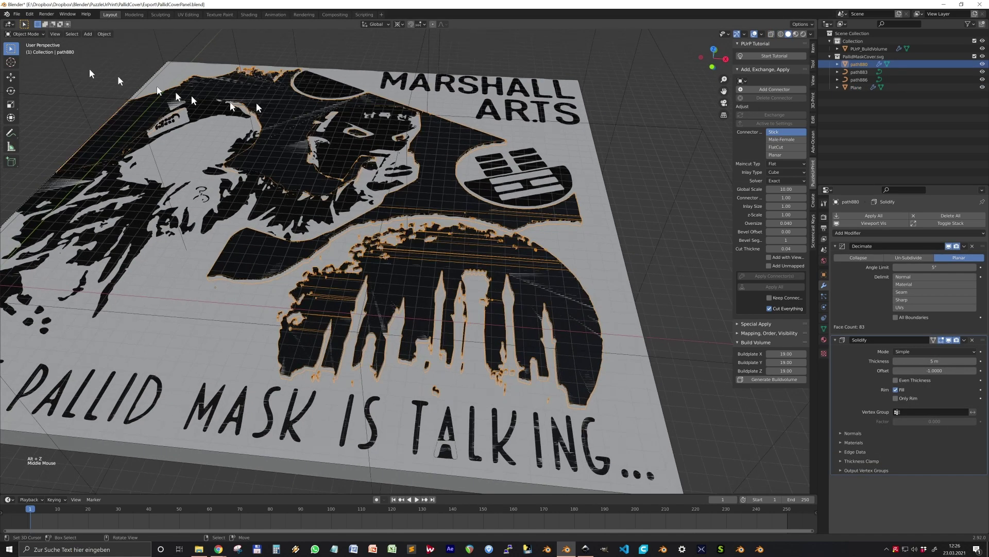
- Fill path880 with a purple vertex colour in Vertex Paint mode and return to Object Mode
{"action": "left_click", "coordinate": [39, 34]}
{"action": "left_click", "coordinate": [32, 72]}
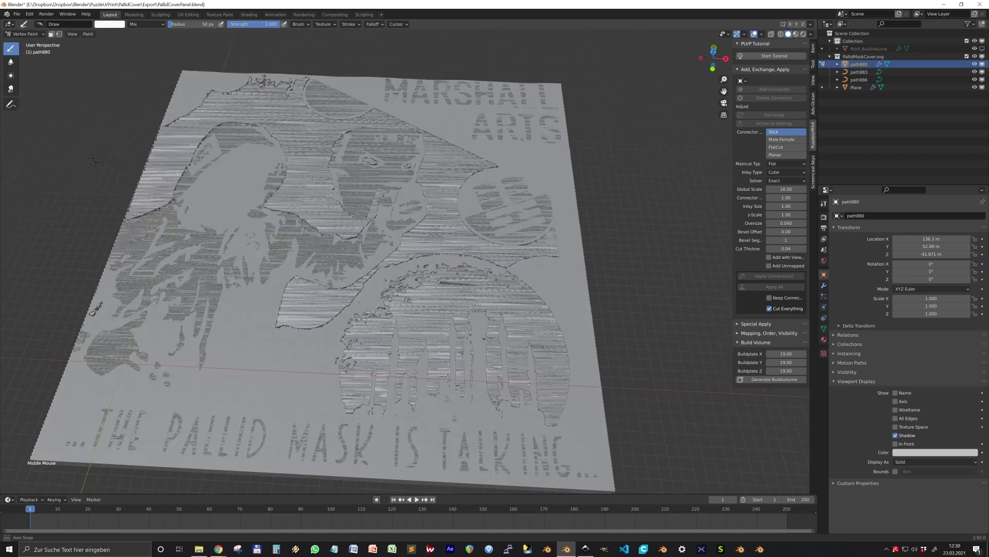
{"action": "middle_click_drag", "start_coordinate": [118, 67], "coordinate": [119, 129]}
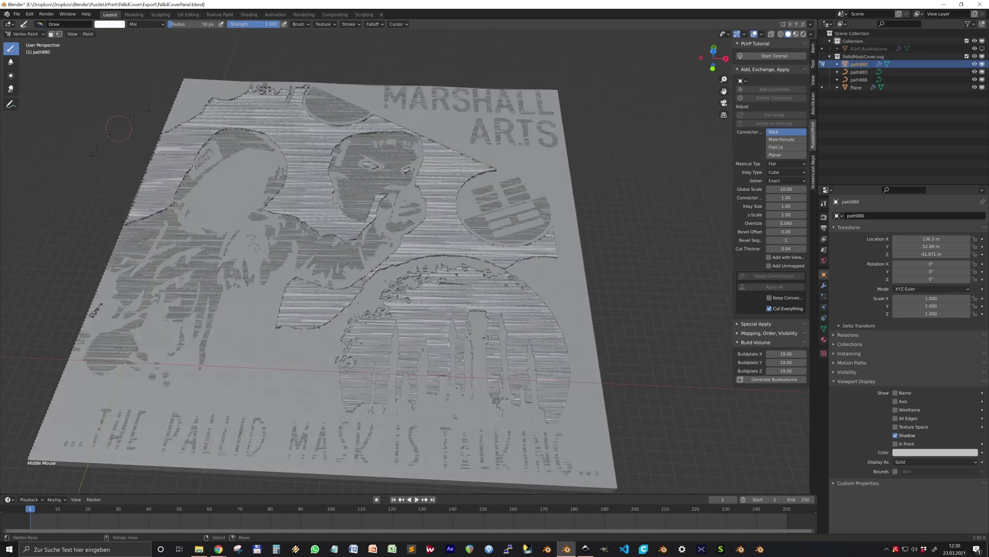
{"action": "left_click", "coordinate": [113, 31]}
{"action": "left_click_drag", "start_coordinate": [135, 60], "coordinate": [143, 66]}
{"action": "left_click", "coordinate": [88, 34]}
{"action": "left_click", "coordinate": [91, 41]}
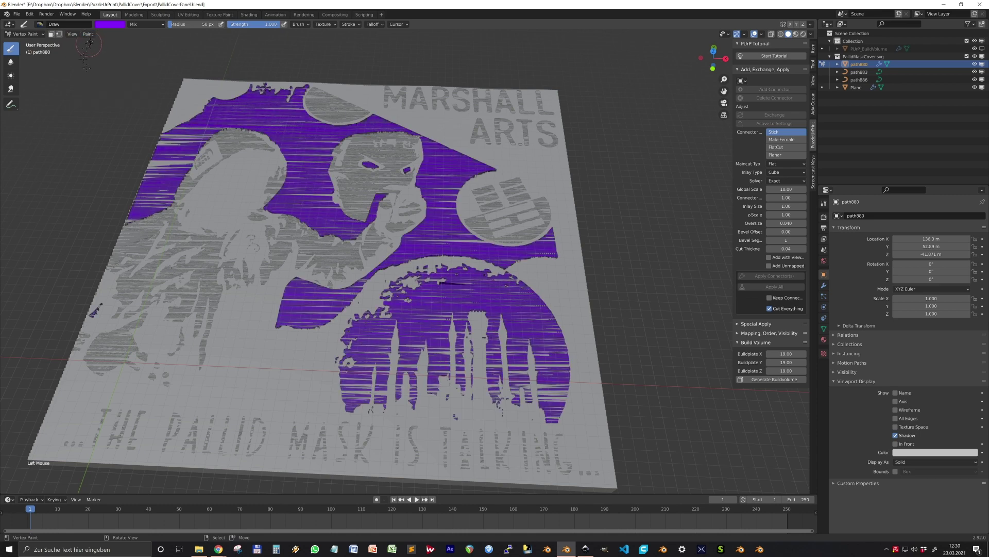
{"action": "left_click", "coordinate": [39, 34]}
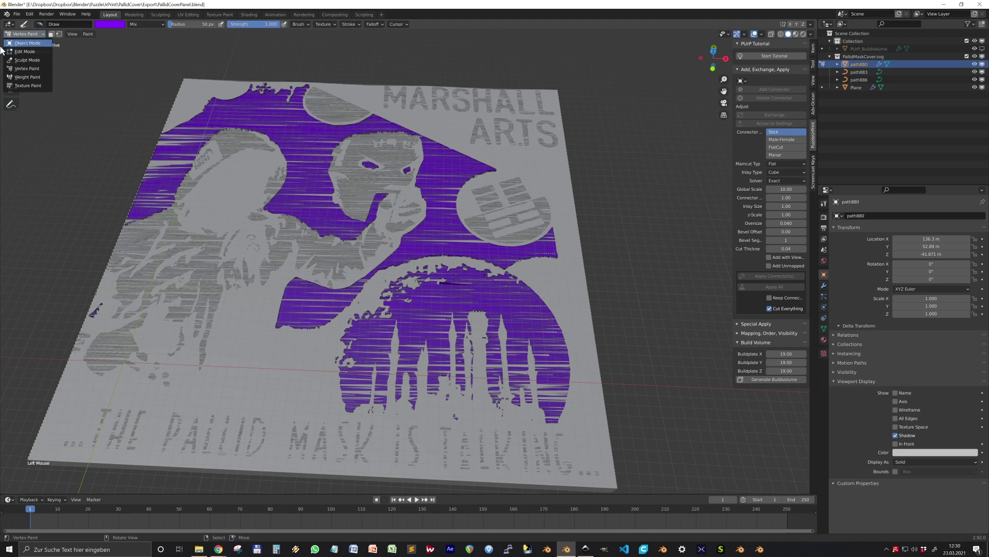
{"action": "left_click", "coordinate": [16, 43]}
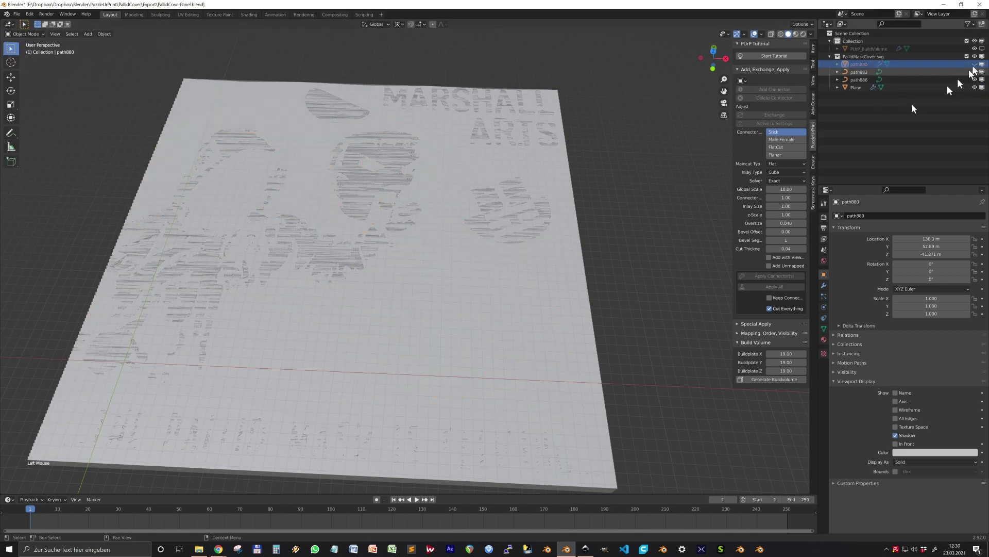
- Select the panel, inspect its purple recess, and turn off the path880 Boolean in the viewport
{"action": "left_click", "coordinate": [570, 204]}
{"action": "left_click", "coordinate": [824, 285]}
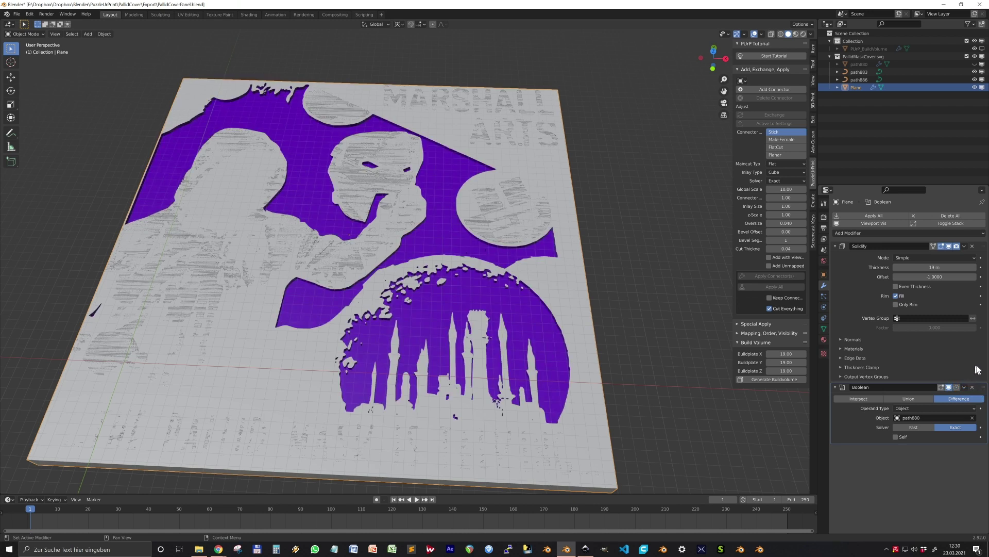
{"action": "middle_click_drag", "start_coordinate": [615, 256], "coordinate": [626, 285]}
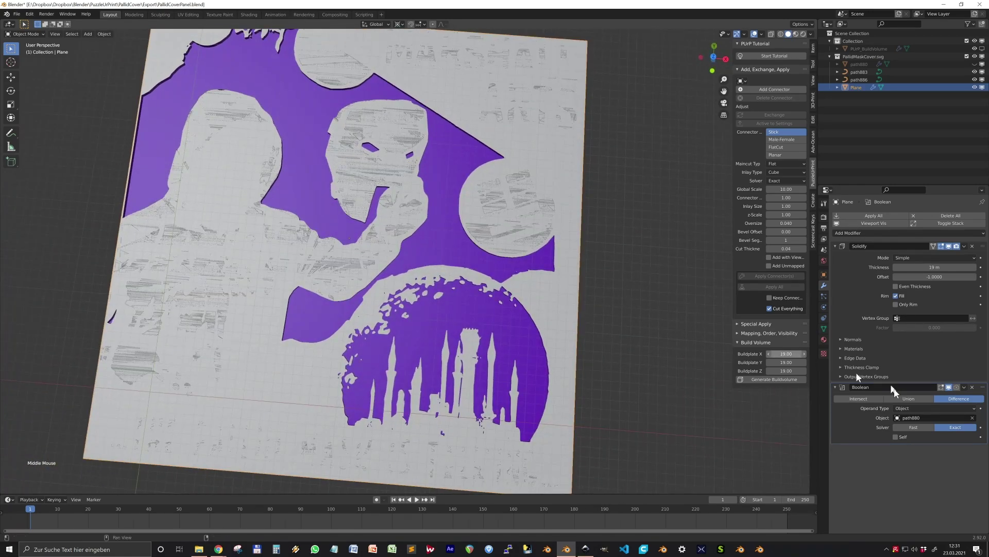
{"action": "left_click", "coordinate": [949, 387]}
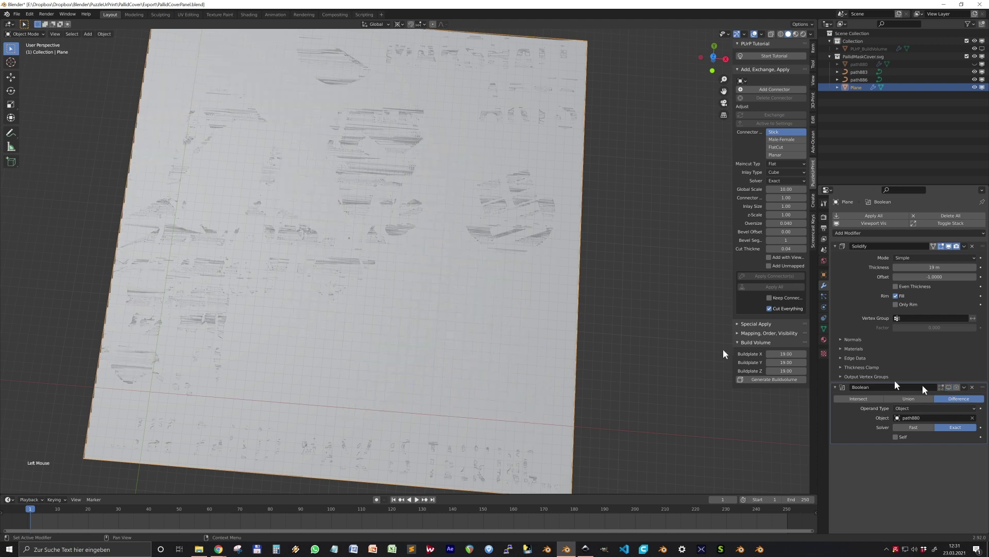
- Convert the path883 curve to a mesh
{"action": "right_click", "coordinate": [274, 174]}
{"action": "middle_click_drag", "start_coordinate": [406, 307], "coordinate": [427, 301]}
{"action": "key", "text": "F3"}
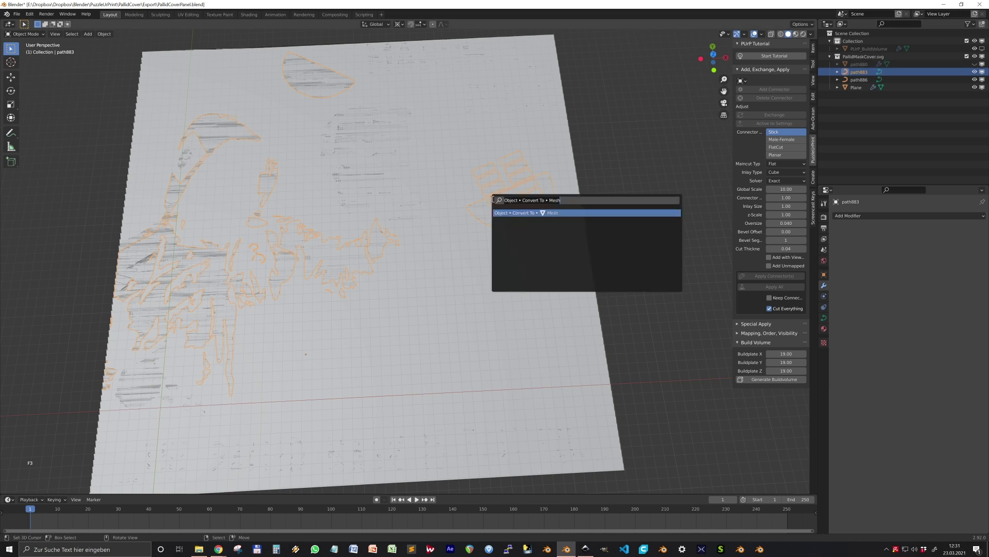
{"action": "key", "text": "Return"}
- Fill path883 with a yellow vertex colour in Vertex Paint mode and return to Object Mode
{"action": "left_click", "coordinate": [26, 33]}
{"action": "left_click", "coordinate": [23, 72]}
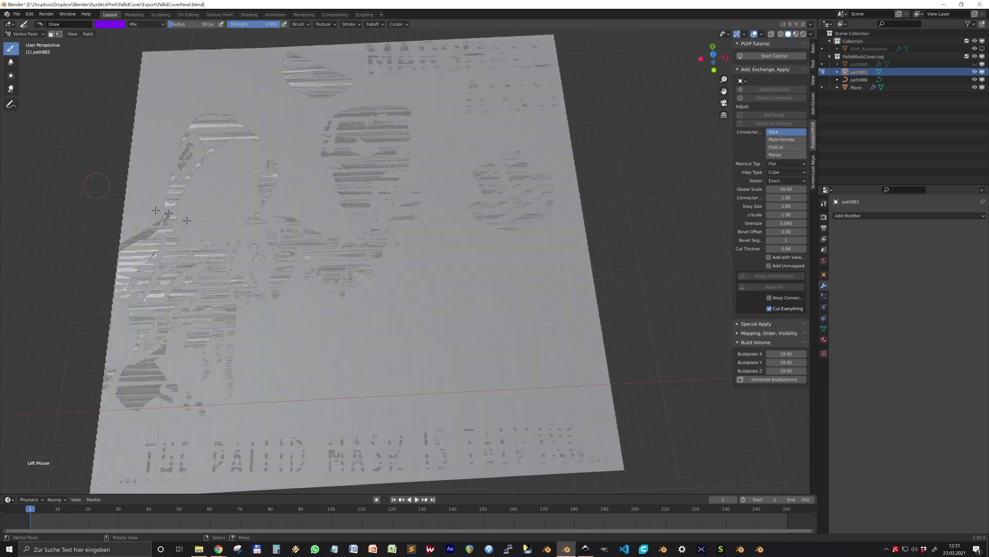
{"action": "left_click", "coordinate": [113, 26]}
{"action": "left_click", "coordinate": [105, 75]}
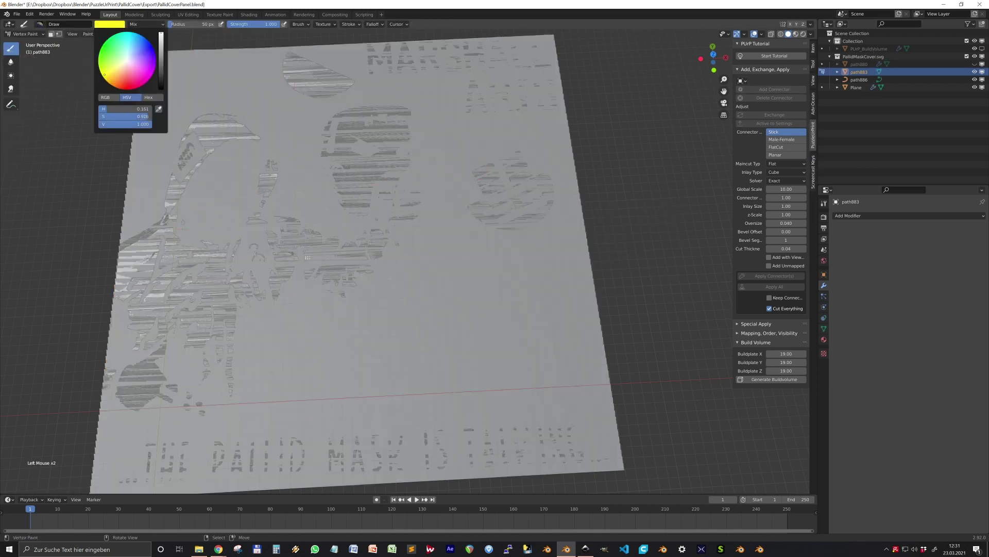
{"action": "left_click", "coordinate": [88, 34]}
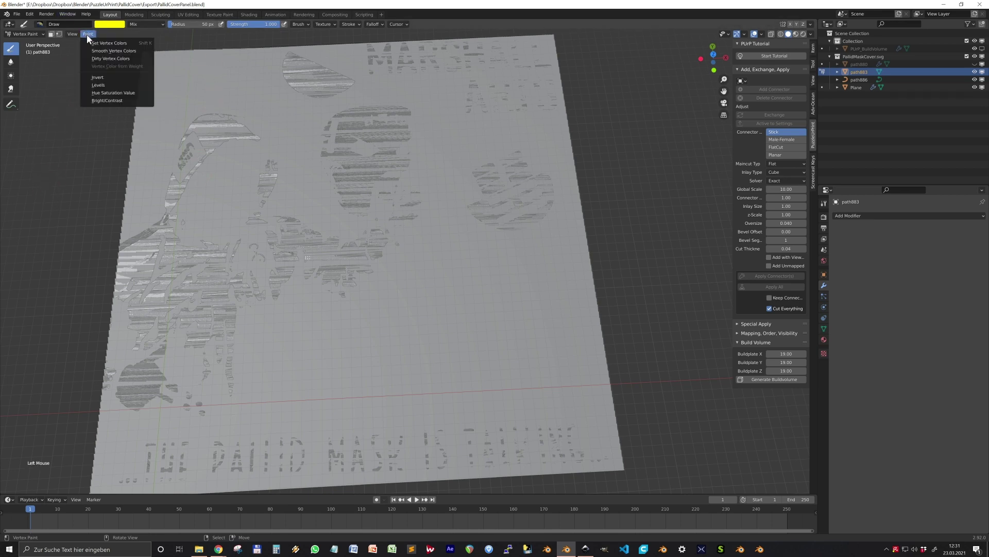
{"action": "left_click", "coordinate": [93, 41]}
{"action": "left_click", "coordinate": [25, 33]}
{"action": "left_click", "coordinate": [31, 43]}
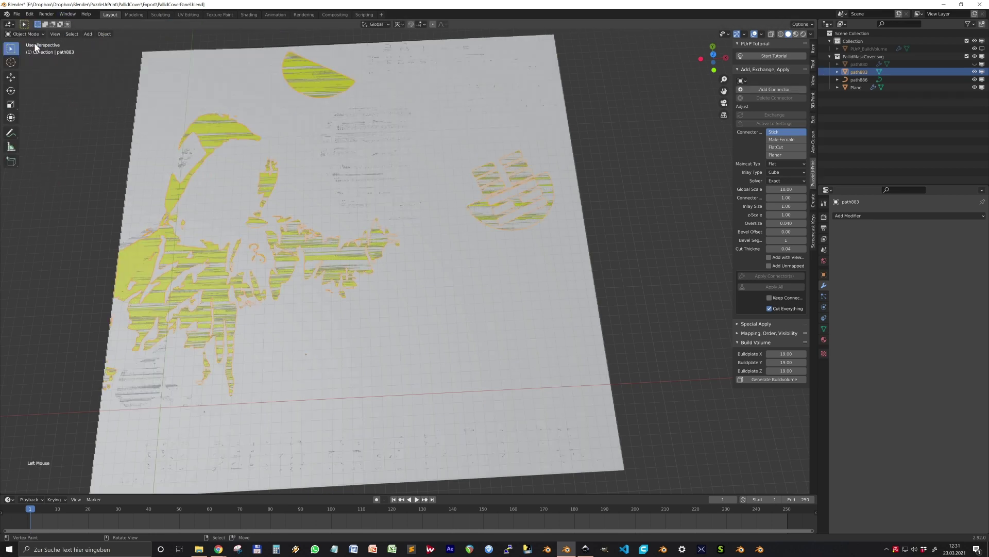
- Add a Decimate modifier to path883 and set it to Planar
{"action": "left_click", "coordinate": [907, 215]}
{"action": "left_click", "coordinate": [835, 270]}
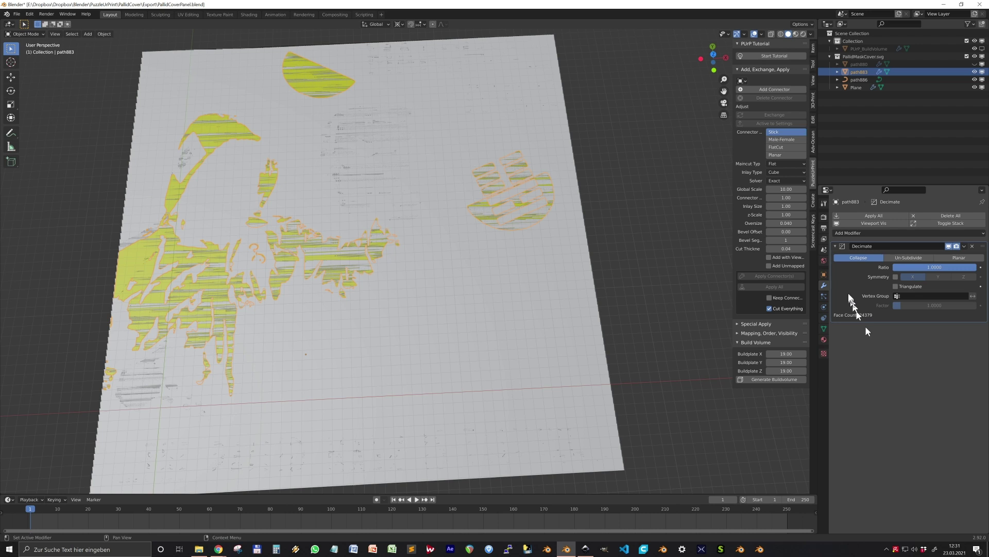
{"action": "left_click", "coordinate": [969, 258]}
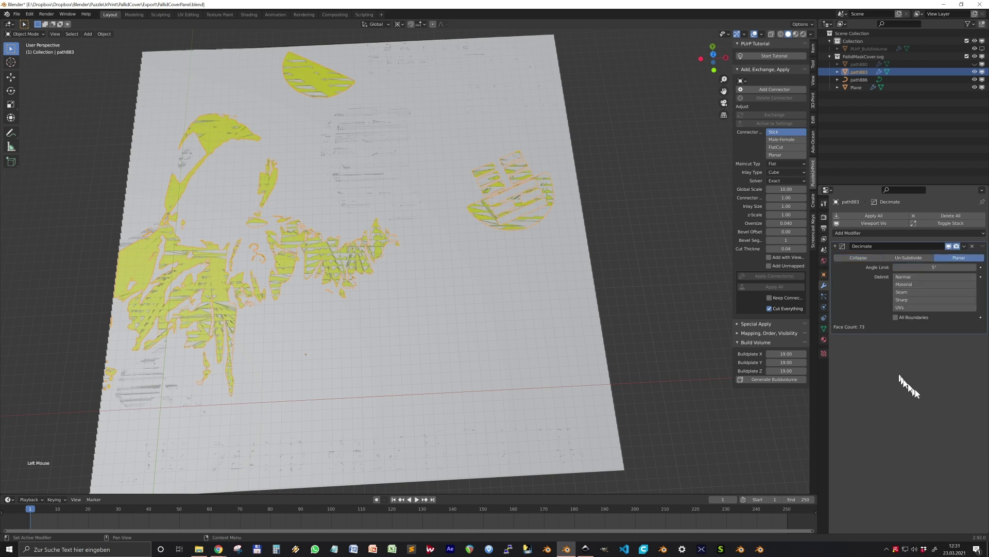
- Add a Solidify modifier to path883 with a thickness of 15 m
{"action": "left_click", "coordinate": [899, 232]}
{"action": "left_click", "coordinate": [845, 366]}
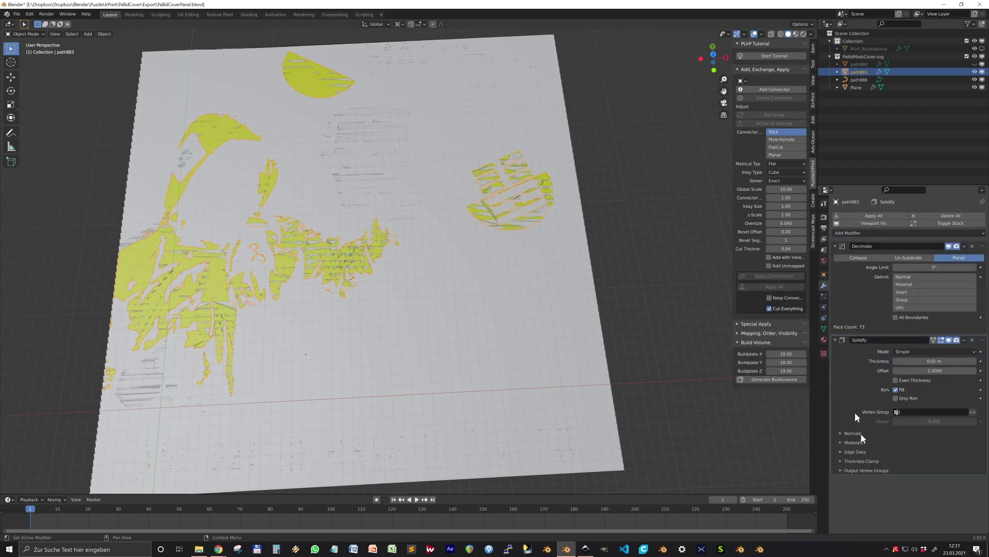
{"action": "left_click", "coordinate": [934, 361]}
{"action": "key", "text": "Return"}
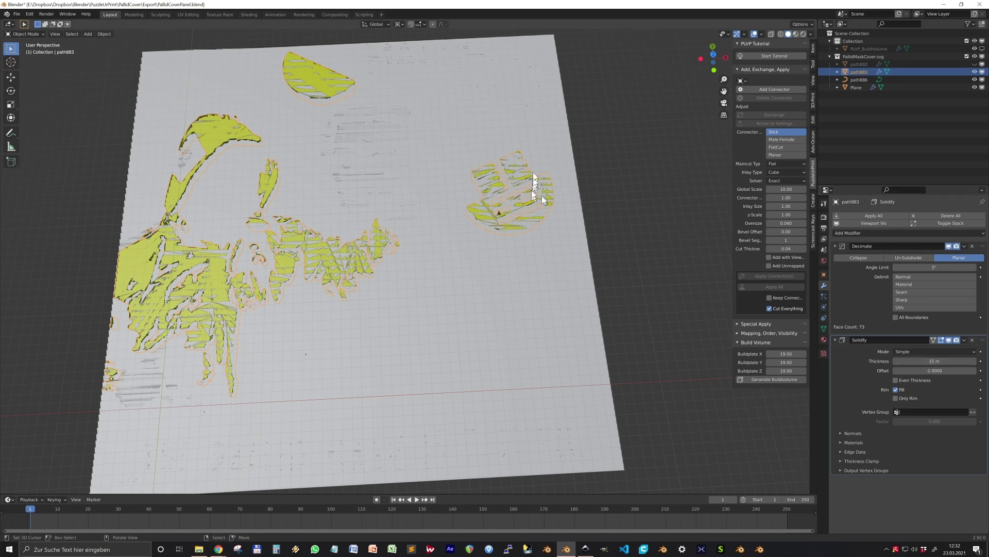
- Check the Bool Tool add-on entry in the preferences and close the preferences window
{"action": "middle_click_drag", "start_coordinate": [537, 193], "coordinate": [536, 109]}
{"action": "scroll", "coordinate": [508, 246], "scroll_direction": "up", "scroll_amount": 2}
{"action": "scroll", "coordinate": [507, 247], "scroll_direction": "down", "scroll_amount": 1}
{"action": "middle_click_drag", "start_coordinate": [505, 247], "coordinate": [469, 282], "text": "shift"}
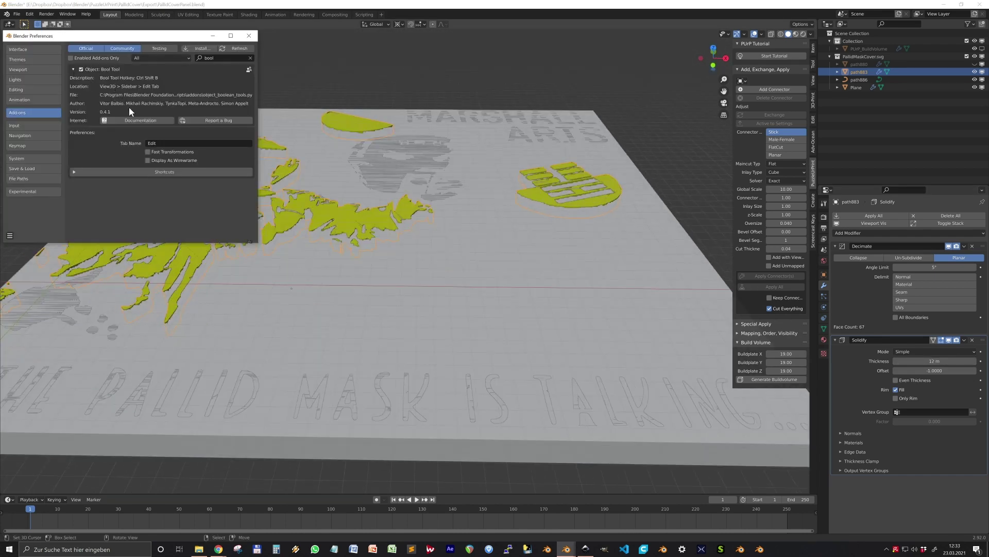
{"action": "left_click", "coordinate": [76, 68]}
{"action": "left_click", "coordinate": [249, 36]}
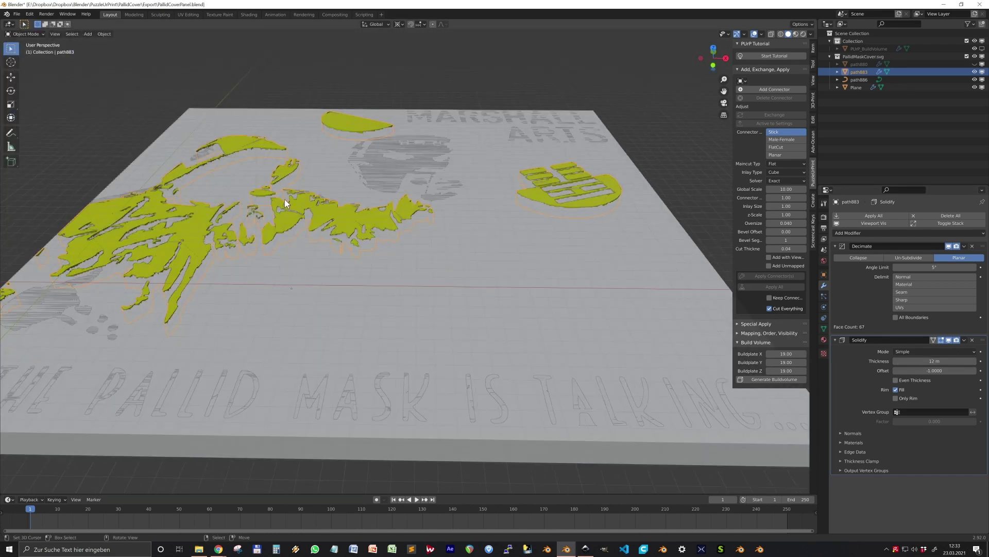
- Subtract path883 from the panel with a Bool Tool difference and show the path880 Boolean in the viewport again
{"action": "right_click", "coordinate": [172, 182]}
{"action": "right_click", "coordinate": [202, 217]}
{"action": "right_click", "coordinate": [260, 291], "text": "shift"}
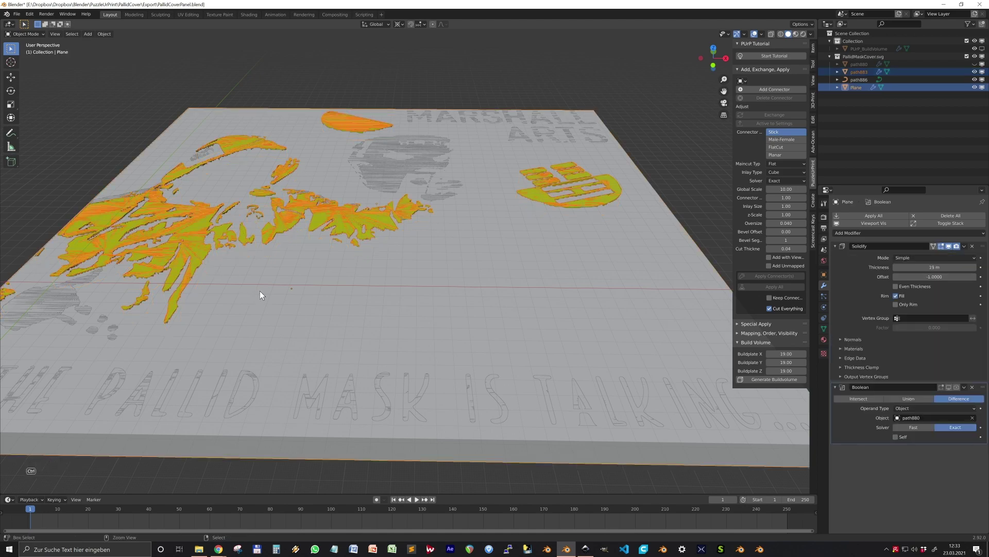
{"action": "key", "text": "ctrl+KP_Subtract"}
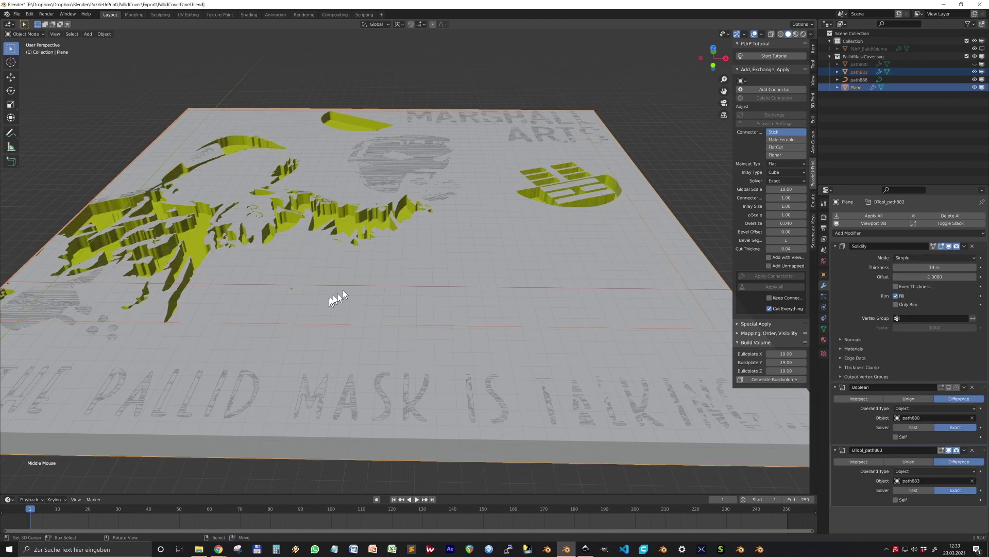
{"action": "mouse_move", "coordinate": [342, 290]}
{"action": "middle_mouse_down"}
{"action": "mouse_move", "coordinate": [382, 289]}
{"action": "mouse_move", "coordinate": [354, 303]}
{"action": "middle_mouse_up"}
{"action": "left_click", "coordinate": [949, 387]}
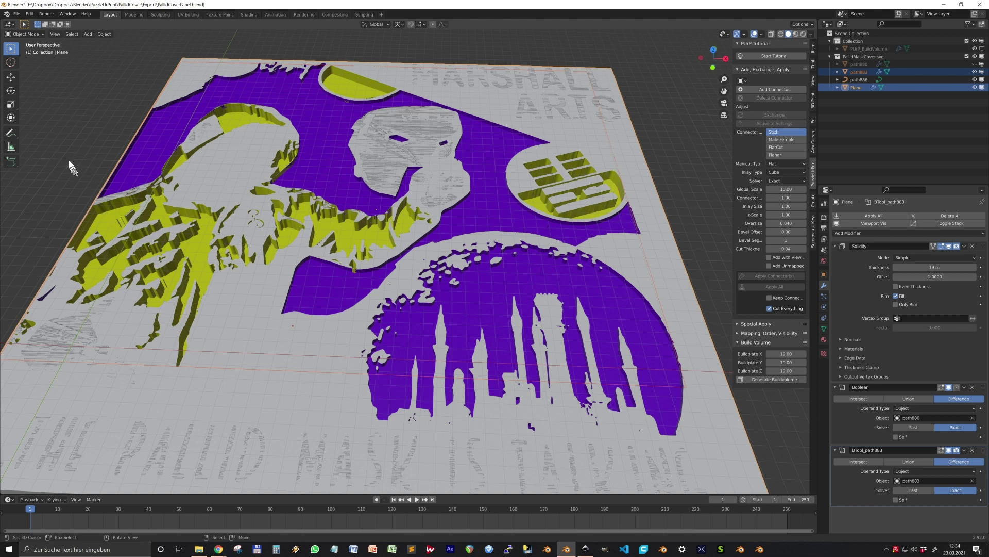
- Isolate path886 in local view and open its curve in Edit Mode with nothing selected
{"action": "right_click", "coordinate": [448, 232]}
{"action": "key", "text": "KP_Divide"}
{"action": "scroll", "coordinate": [449, 233], "scroll_direction": "up", "scroll_amount": 3}
{"action": "key", "text": "Tab"}
{"action": "scroll", "coordinate": [391, 301], "scroll_direction": "up", "scroll_amount": 6}
{"action": "scroll", "coordinate": [392, 301], "scroll_direction": "down", "scroll_amount": 2}
{"action": "key", "text": "c"}
{"action": "right_click", "coordinate": [392, 301]}
{"action": "key", "text": "alt+a"}
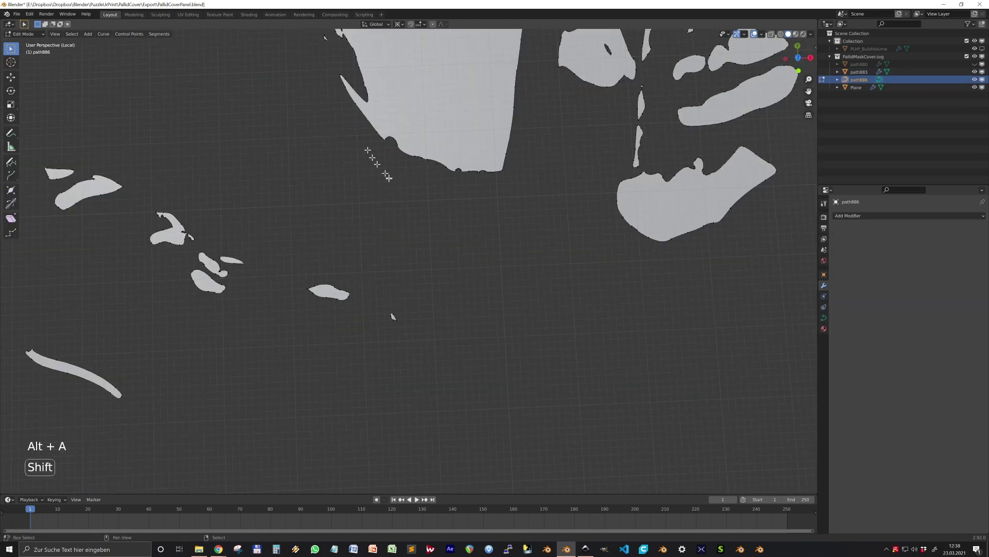
- Delete the small stray curve islands along the mask's left edge together with their linked points
{"action": "middle_click_drag", "start_coordinate": [310, 82], "coordinate": [406, 412], "text": "shift"}
{"action": "key", "text": "c"}
{"action": "mouse_move", "coordinate": [380, 257]}
{"action": "left_mouse_down"}
{"action": "mouse_move", "coordinate": [419, 198]}
{"action": "mouse_move", "coordinate": [442, 201]}
{"action": "mouse_move", "coordinate": [402, 317]}
{"action": "mouse_move", "coordinate": [415, 336]}
{"action": "left_mouse_up"}
{"action": "key", "text": "ctrl+l"}
{"action": "key", "text": "x"}
{"action": "left_click", "coordinate": [419, 229]}
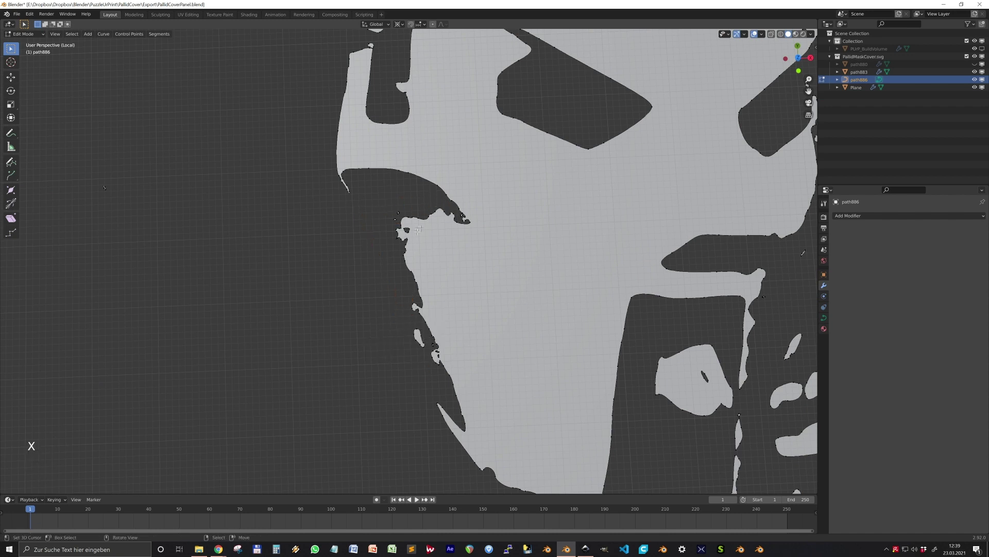
- Delete the tiny curve loops where the fragments meet the mask's lower left edge
{"action": "right_click", "coordinate": [434, 347]}
{"action": "key", "text": "ctrl+l"}
{"action": "key", "text": "Delete"}
{"action": "left_click", "coordinate": [432, 349]}
{"action": "scroll", "coordinate": [443, 361], "scroll_direction": "up", "scroll_amount": 4}
{"action": "key", "text": "c"}
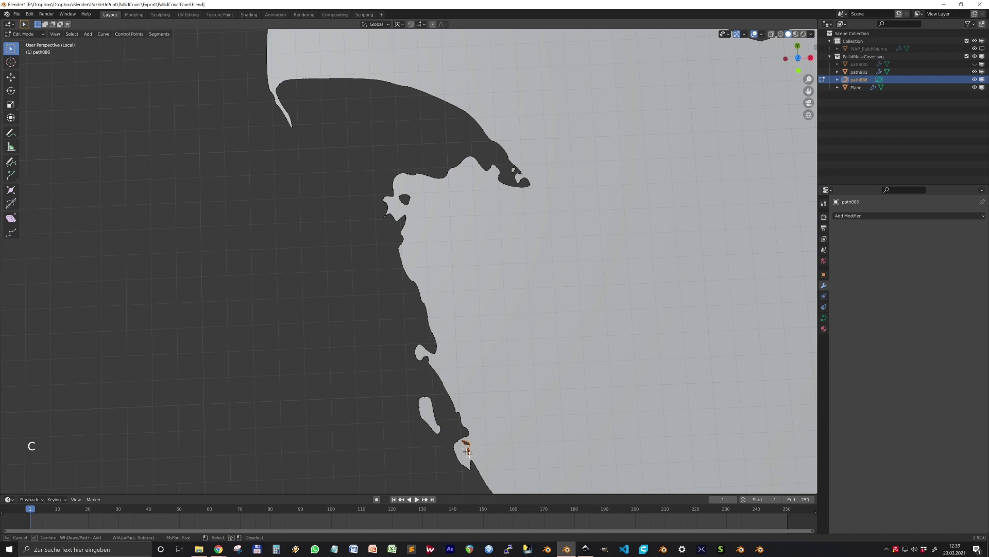
{"action": "key", "text": "x"}
- Delete the small hole in the mask's left cheek and the speck in the notch beside it
{"action": "key", "text": "c"}
{"action": "left_click", "coordinate": [413, 204]}
{"action": "right_click", "coordinate": [423, 202]}
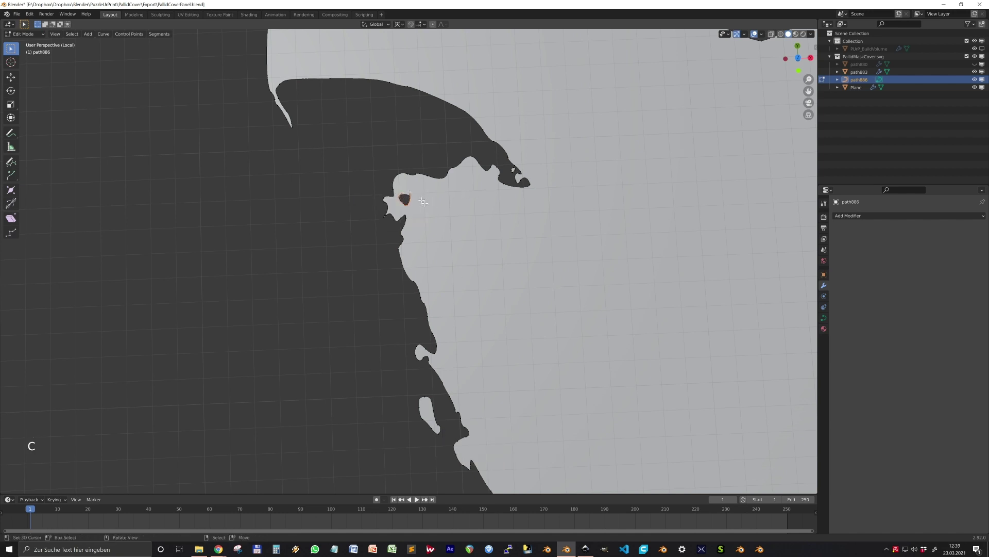
{"action": "right_click", "coordinate": [512, 172]}
{"action": "key", "text": "ctrl+l"}
{"action": "key", "text": "Delete"}
{"action": "left_click", "coordinate": [510, 189]}
- Delete the loose specks and small holes around the mask's right temple with all their linked points
{"action": "scroll", "coordinate": [508, 340], "scroll_direction": "down", "scroll_amount": 7}
{"action": "middle_click_drag", "start_coordinate": [582, 206], "coordinate": [431, 330], "text": "shift"}
{"action": "scroll", "coordinate": [479, 306], "scroll_direction": "up", "scroll_amount": 7}
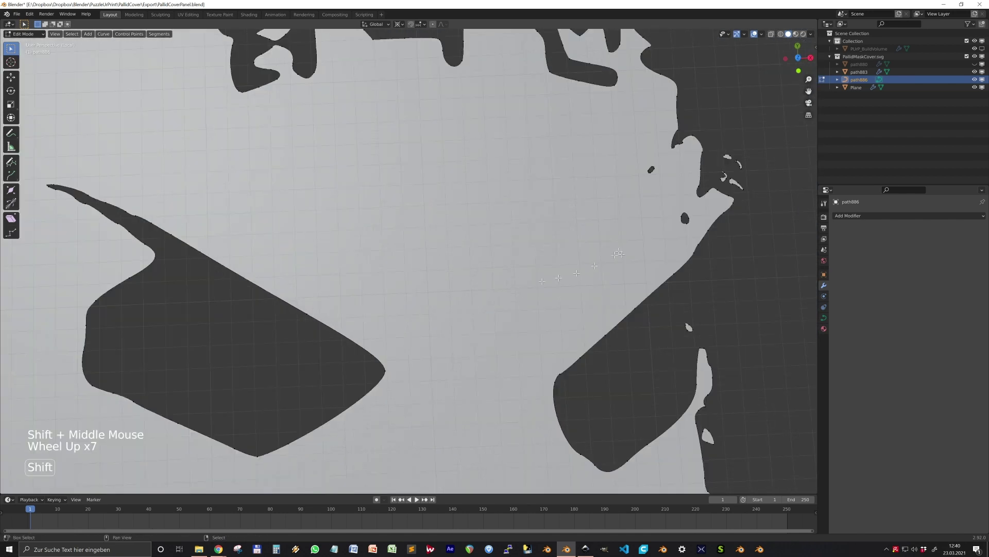
{"action": "middle_click_drag", "start_coordinate": [619, 253], "coordinate": [465, 307], "text": "shift"}
{"action": "key", "text": "alt+a"}
{"action": "key", "text": "c"}
{"action": "left_click_drag", "start_coordinate": [575, 212], "coordinate": [592, 248]}
{"action": "key", "text": "ctrl+l"}
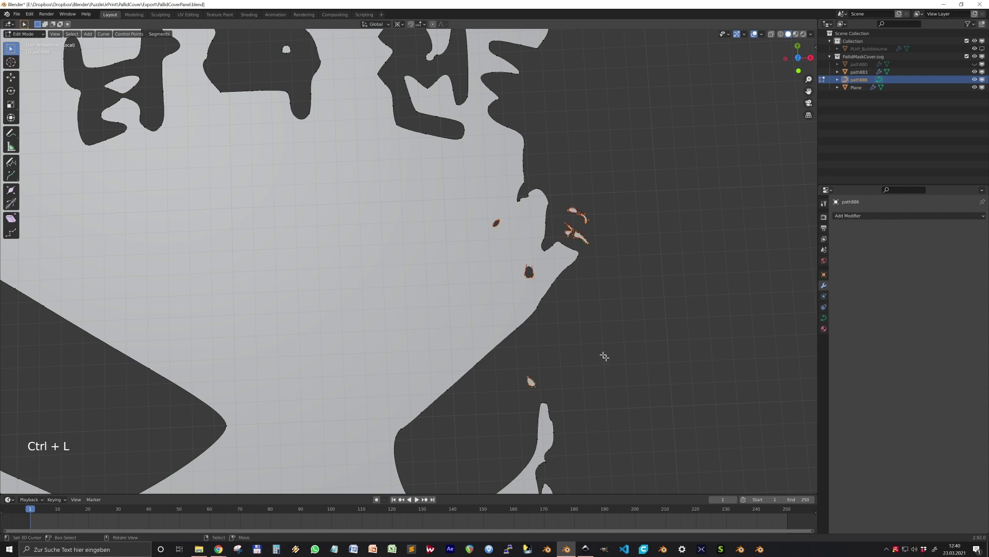
{"action": "key", "text": "Delete"}
- Delete the small linked loop beside the narrow sliver outside the mask's right eye
{"action": "scroll", "coordinate": [577, 360], "scroll_direction": "down", "scroll_amount": 4}
{"action": "right_click", "coordinate": [490, 381]}
{"action": "key", "text": "ctrl+l"}
{"action": "key", "text": "Delete"}
- Delete the thin arc of fragments along the figure's head outline and the scattered specks around the figure
{"action": "scroll", "coordinate": [509, 399], "scroll_direction": "down", "scroll_amount": 6}
{"action": "middle_click_drag", "start_coordinate": [508, 400], "coordinate": [646, 367], "text": "shift"}
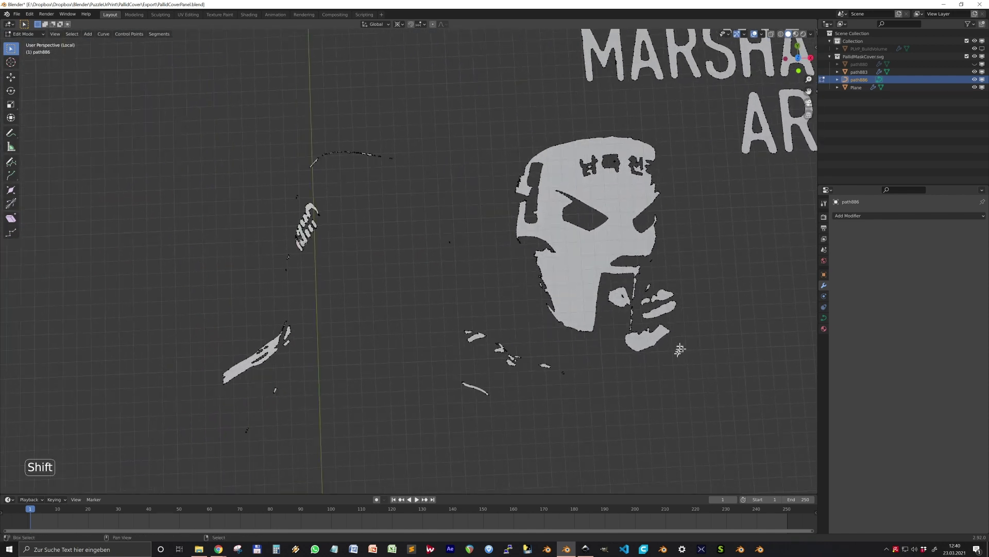
{"action": "right_click", "coordinate": [646, 367], "text": "shift"}
{"action": "key", "text": "c"}
{"action": "left_click", "coordinate": [248, 429]}
{"action": "left_click_drag", "start_coordinate": [391, 158], "coordinate": [311, 165]}
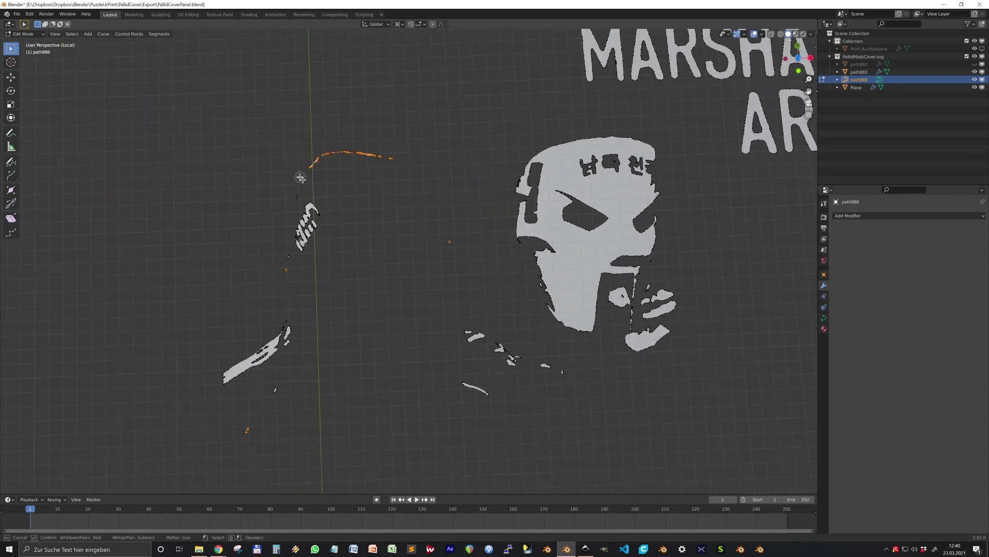
{"action": "right_click", "coordinate": [286, 205]}
{"action": "key", "text": "c"}
{"action": "left_click_drag", "start_coordinate": [288, 256], "coordinate": [287, 269]}
{"action": "right_click", "coordinate": [304, 281]}
{"action": "key", "text": "x"}
{"action": "left_click", "coordinate": [310, 287]}
- Delete two more stray curve pieces in the lower part of the artwork
{"action": "scroll", "coordinate": [462, 385], "scroll_direction": "down", "scroll_amount": 4}
{"action": "scroll", "coordinate": [462, 385], "scroll_direction": "up", "scroll_amount": 3}
{"action": "right_click", "coordinate": [464, 437]}
{"action": "key", "text": "x"}
{"action": "right_click", "coordinate": [376, 484]}
{"action": "key", "text": "ctrl+l"}
{"action": "key", "text": "Delete"}
- Delete the speck to the right of the mask's mouth together with its linked points
{"action": "key", "text": "c"}
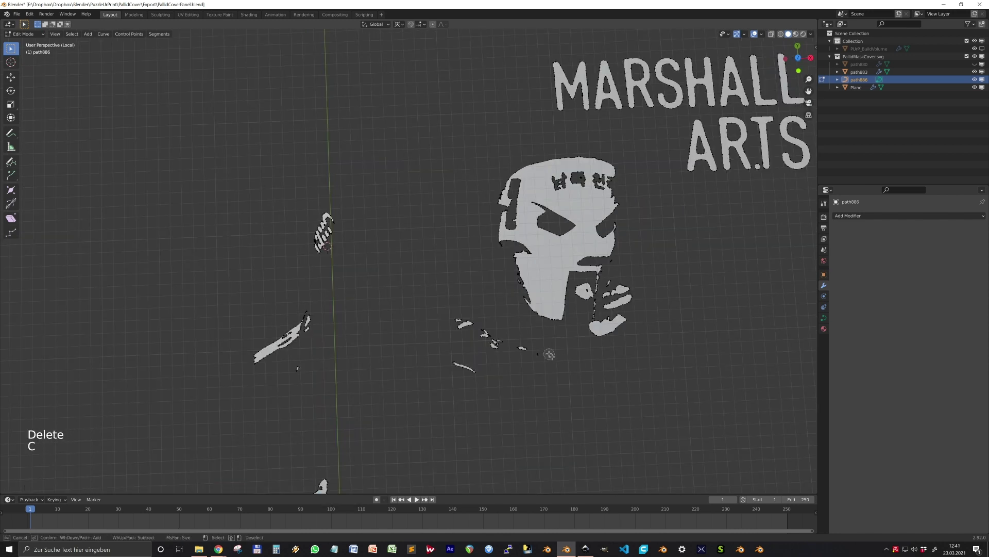
{"action": "key", "text": "c"}
{"action": "left_click", "coordinate": [612, 264]}
{"action": "key", "text": "ctrl+l"}
{"action": "key", "text": "Delete"}
{"action": "left_click", "coordinate": [636, 263]}
- Adjust a control point on the inner outline of the A in TALKING to repair the letter's broken fill
{"action": "scroll", "coordinate": [633, 356], "scroll_direction": "down", "scroll_amount": 3}
{"action": "middle_click_drag", "start_coordinate": [632, 360], "coordinate": [498, 198], "text": "shift"}
{"action": "scroll", "coordinate": [515, 278], "scroll_direction": "up", "scroll_amount": 5}
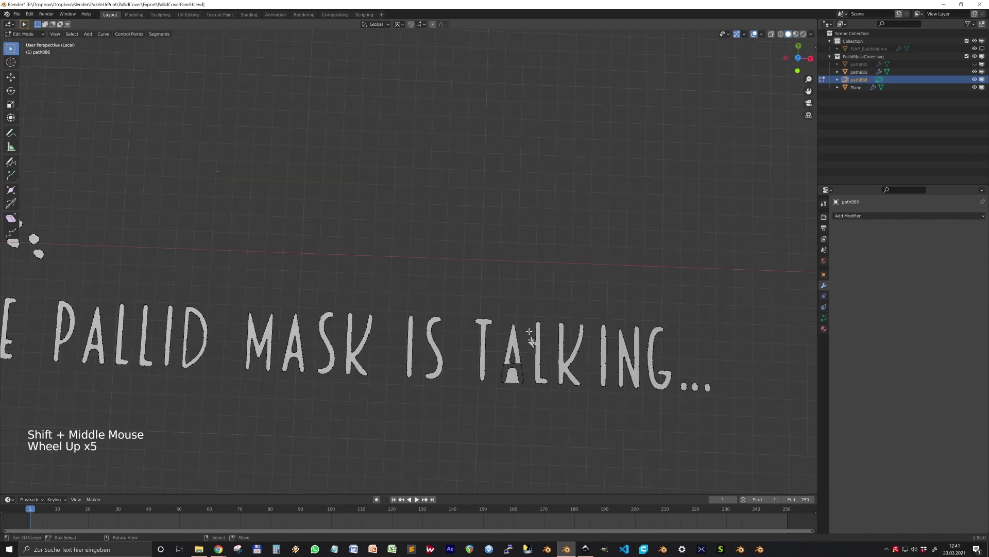
{"action": "scroll", "coordinate": [531, 340], "scroll_direction": "up", "scroll_amount": 5}
{"action": "right_click", "coordinate": [279, 336]}
{"action": "key", "text": "g"}
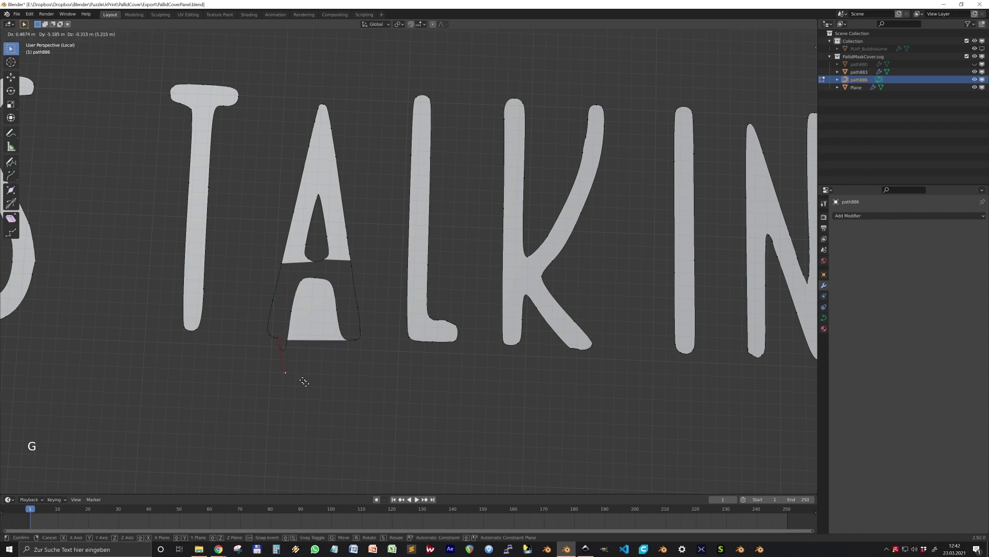
{"action": "right_click", "coordinate": [306, 379]}
{"action": "right_click", "coordinate": [324, 260]}
{"action": "key", "text": "g"}
{"action": "right_click", "coordinate": [340, 287]}
{"action": "key", "text": "g"}
{"action": "left_click", "coordinate": [344, 289]}
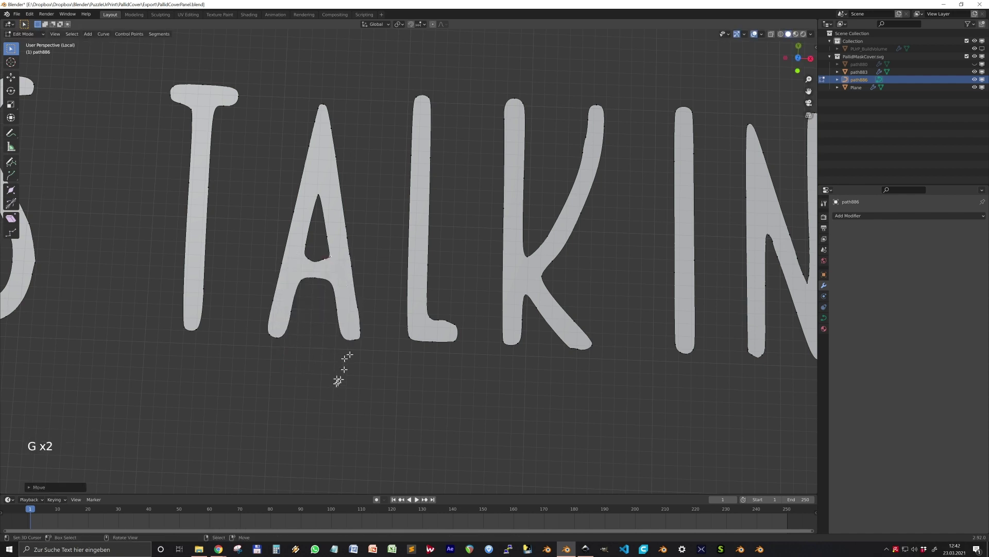
- Leave curve editing and convert the cleaned-up path886 artwork to a mesh
{"action": "key", "text": "Tab"}
{"action": "scroll", "coordinate": [343, 356], "scroll_direction": "down", "scroll_amount": 13}
{"action": "scroll", "coordinate": [343, 355], "scroll_direction": "up", "scroll_amount": 4}
{"action": "middle_click_drag", "start_coordinate": [343, 356], "coordinate": [438, 384], "text": "shift"}
{"action": "scroll", "coordinate": [344, 250], "scroll_direction": "down", "scroll_amount": 1}
{"action": "scroll", "coordinate": [438, 384], "scroll_direction": "down", "scroll_amount": 2}
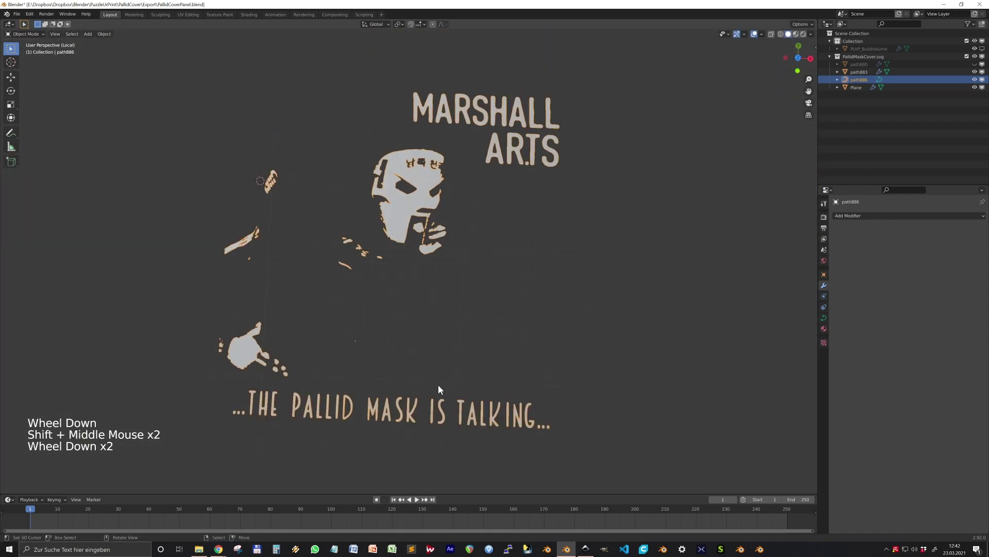
{"action": "key", "text": "F3"}
- Select all vertices of the path886 mesh, merge them by distance, and return to Object Mode
{"action": "key", "text": "Tab"}
{"action": "scroll", "coordinate": [538, 372], "scroll_direction": "up", "scroll_amount": 7}
{"action": "scroll", "coordinate": [538, 372], "scroll_direction": "down", "scroll_amount": 4}
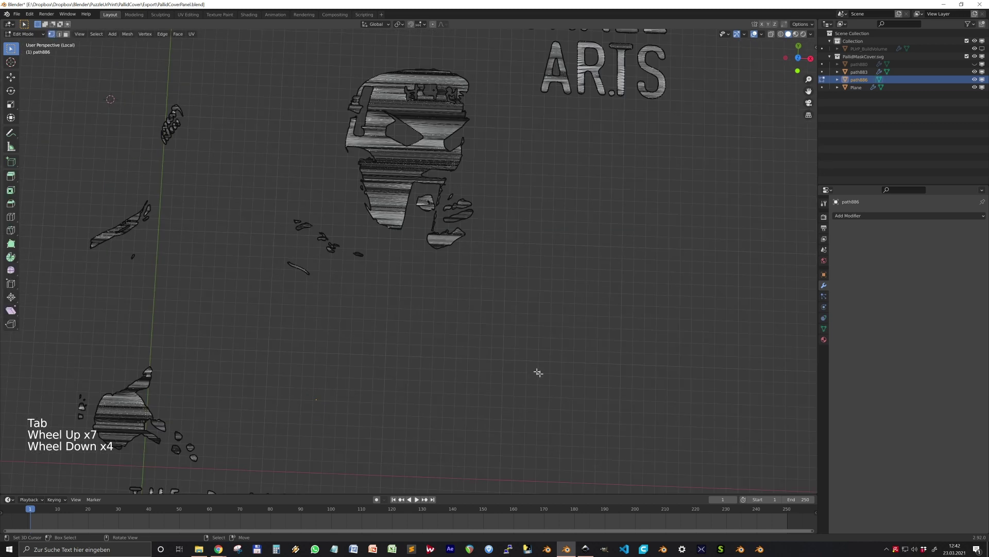
{"action": "scroll", "coordinate": [538, 372], "scroll_direction": "down", "scroll_amount": 1}
{"action": "key", "text": "a"}
{"action": "key", "text": "m"}
{"action": "left_click", "coordinate": [537, 368]}
{"action": "key", "text": "Tab"}
- Add a Decimate modifier in Planar mode to path886
{"action": "left_click", "coordinate": [870, 216]}
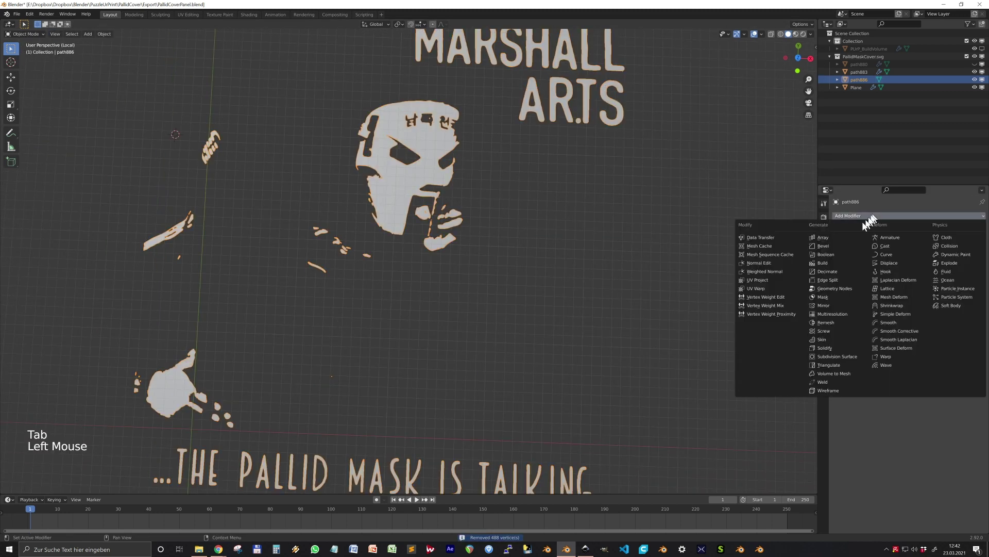
{"action": "left_click", "coordinate": [828, 271]}
{"action": "left_click", "coordinate": [951, 258]}
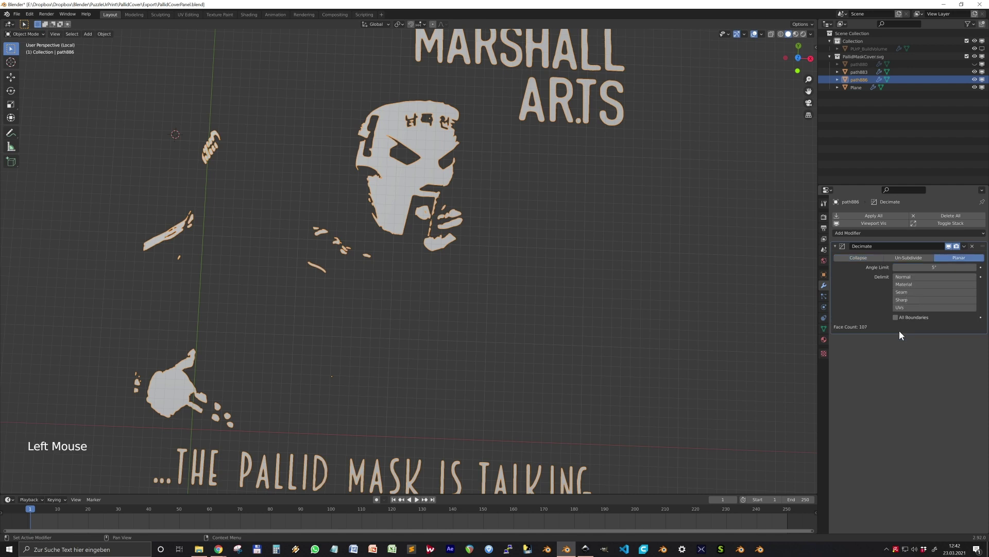
- Add a Solidify modifier to path886 with a thickness of 10 m
{"action": "left_click", "coordinate": [876, 233]}
{"action": "left_click", "coordinate": [837, 370]}
{"action": "left_click", "coordinate": [949, 363]}
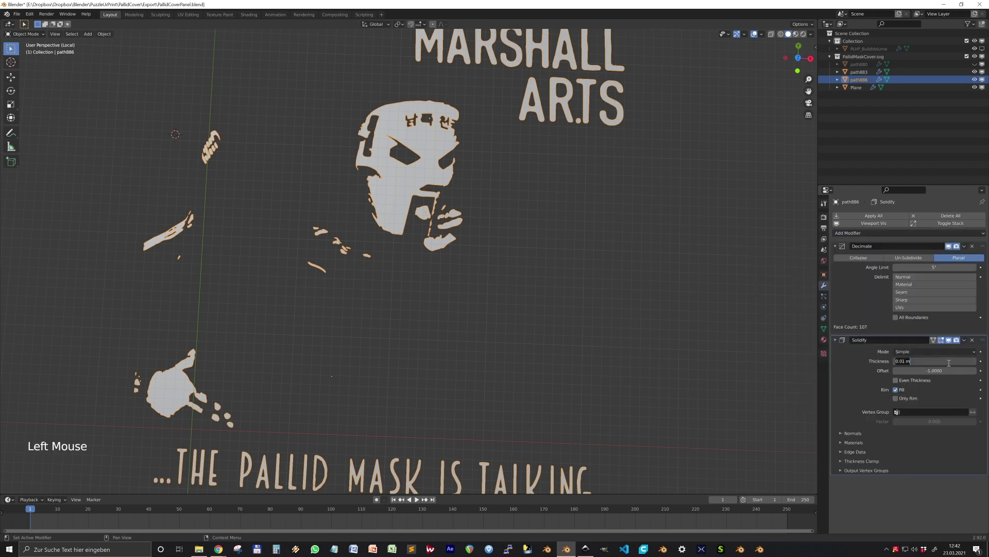
{"action": "key", "text": "Return"}
{"action": "scroll", "coordinate": [606, 340], "scroll_direction": "down", "scroll_amount": 3}
{"action": "scroll", "coordinate": [606, 340], "scroll_direction": "up", "scroll_amount": 3}
{"action": "mouse_move", "coordinate": [607, 338]}
{"action": "middle_mouse_down"}
{"action": "mouse_move", "coordinate": [631, 286]}
{"action": "mouse_move", "coordinate": [604, 330]}
{"action": "middle_mouse_up"}
{"action": "scroll", "coordinate": [631, 286], "scroll_direction": "down", "scroll_amount": 1}
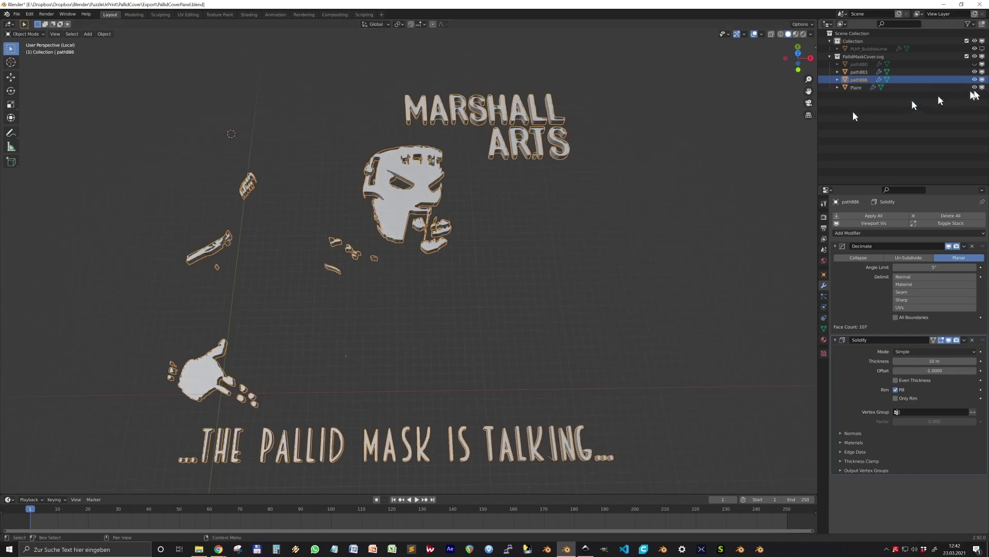
- Leave local view and cut path886 out of the panel plane with a Boolean difference
{"action": "key", "text": "KP_Divide"}
{"action": "scroll", "coordinate": [632, 288], "scroll_direction": "up", "scroll_amount": 5}
{"action": "scroll", "coordinate": [633, 289], "scroll_direction": "down", "scroll_amount": 3}
{"action": "middle_click_drag", "start_coordinate": [633, 289], "coordinate": [629, 228]}
{"action": "key", "text": "shift"}
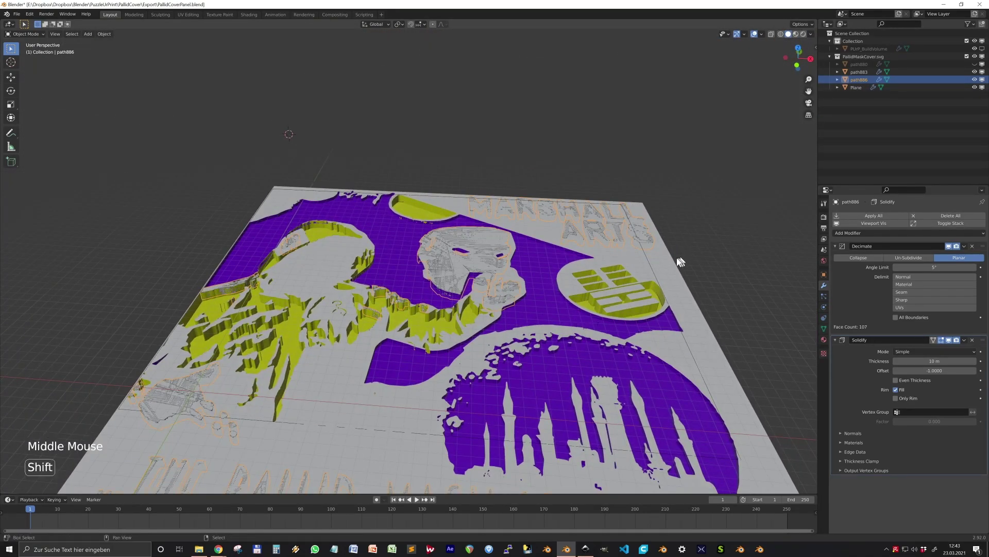
{"action": "right_click", "coordinate": [671, 258], "text": "shift"}
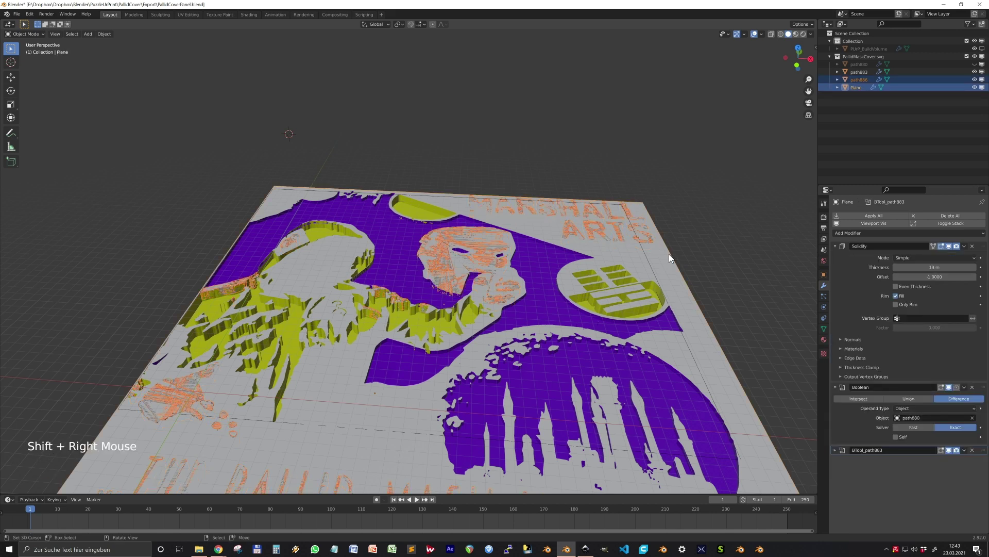
{"action": "key", "text": "ctrl"}
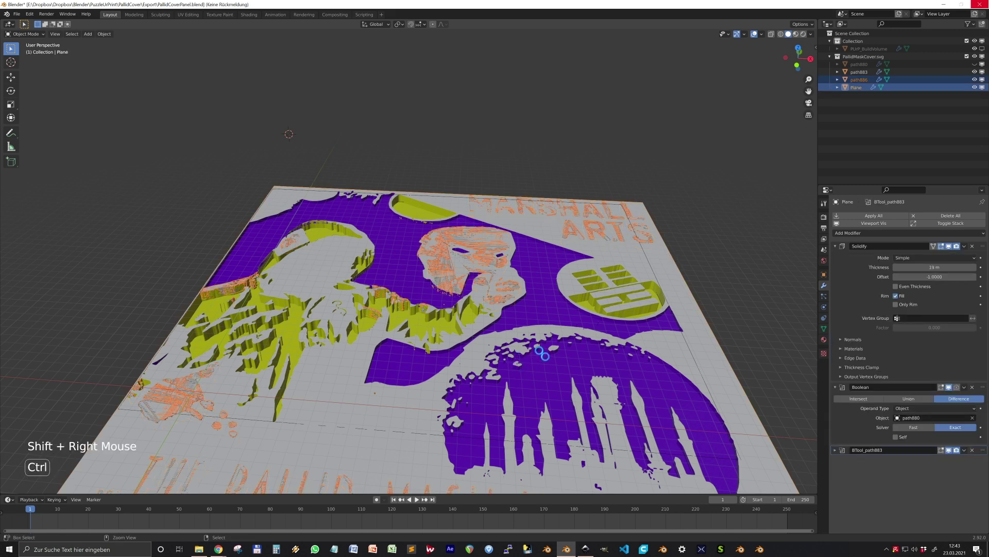
{"action": "scroll", "coordinate": [843, 459], "scroll_direction": "down", "scroll_amount": 4}
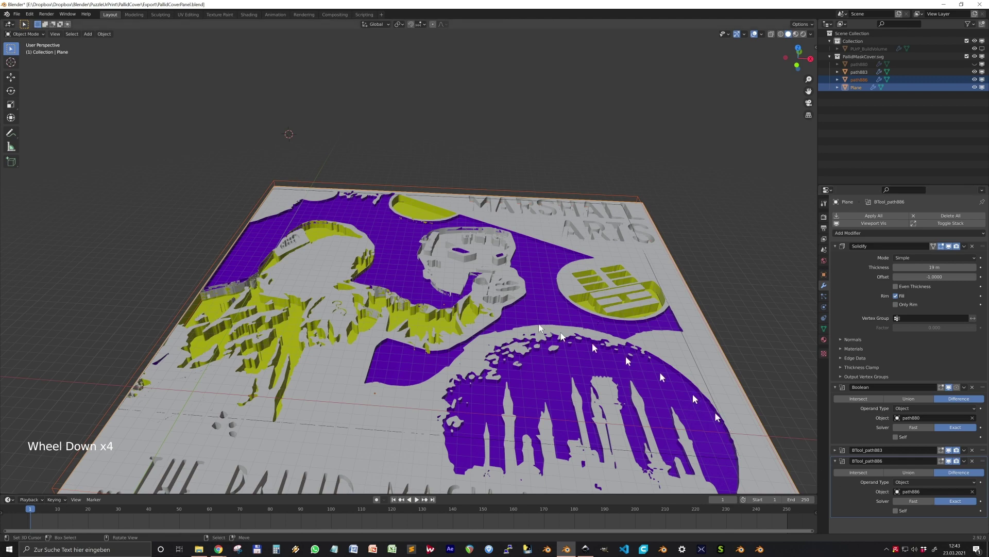
{"action": "mouse_move", "coordinate": [540, 328]}
{"action": "middle_mouse_down"}
{"action": "mouse_move", "coordinate": [544, 310]}
{"action": "mouse_move", "coordinate": [375, 193]}
{"action": "mouse_move", "coordinate": [530, 296]}
{"action": "mouse_move", "coordinate": [530, 320]}
{"action": "middle_mouse_up"}
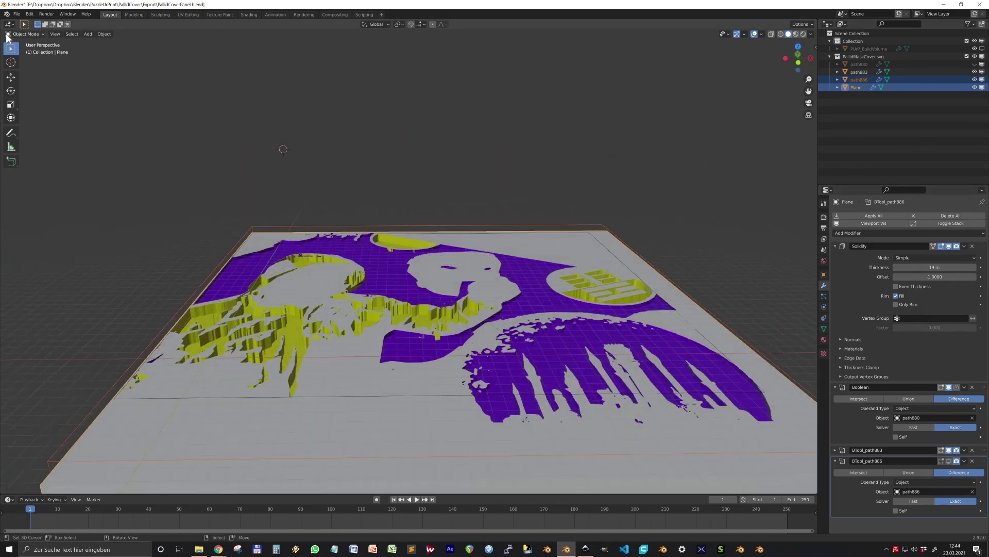
- Enter Vertex Paint mode and choose white as the brush colour
{"action": "left_click", "coordinate": [24, 34]}
{"action": "left_click", "coordinate": [24, 67]}
{"action": "left_click", "coordinate": [119, 25]}
{"action": "left_click_drag", "start_coordinate": [121, 65], "coordinate": [125, 61]}
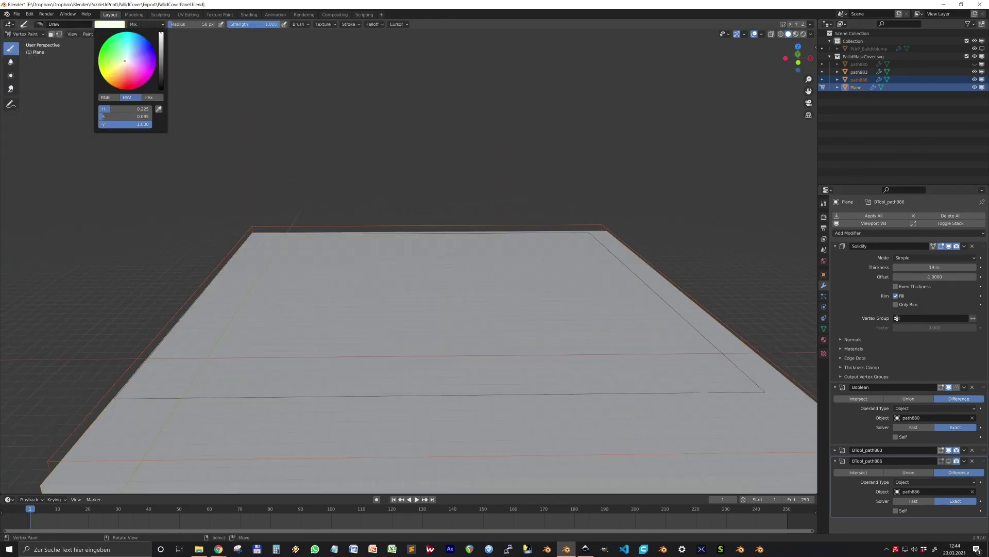
- Re-enter Vertex Paint mode with only the panel plane selected and colour the panel black
{"action": "left_click", "coordinate": [25, 34]}
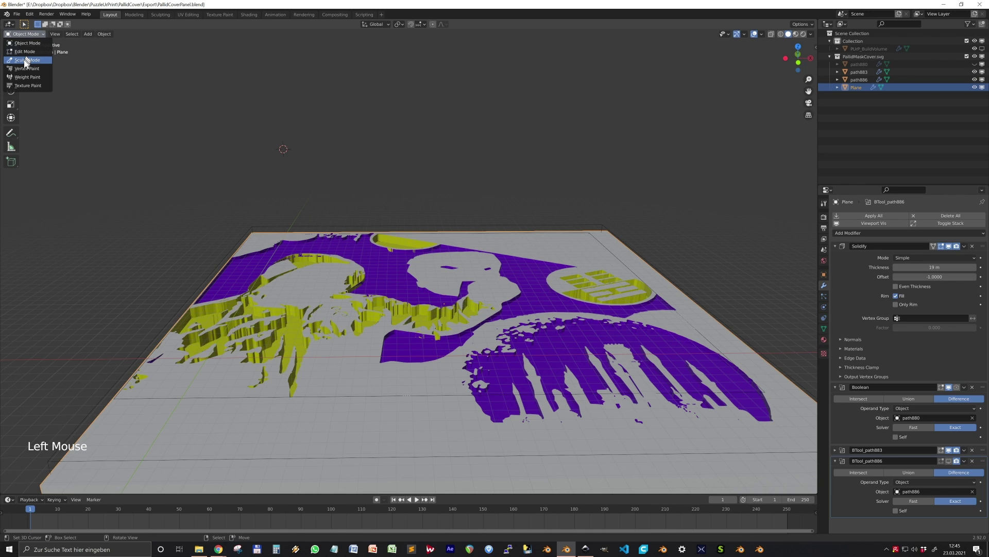
{"action": "left_click", "coordinate": [24, 66]}
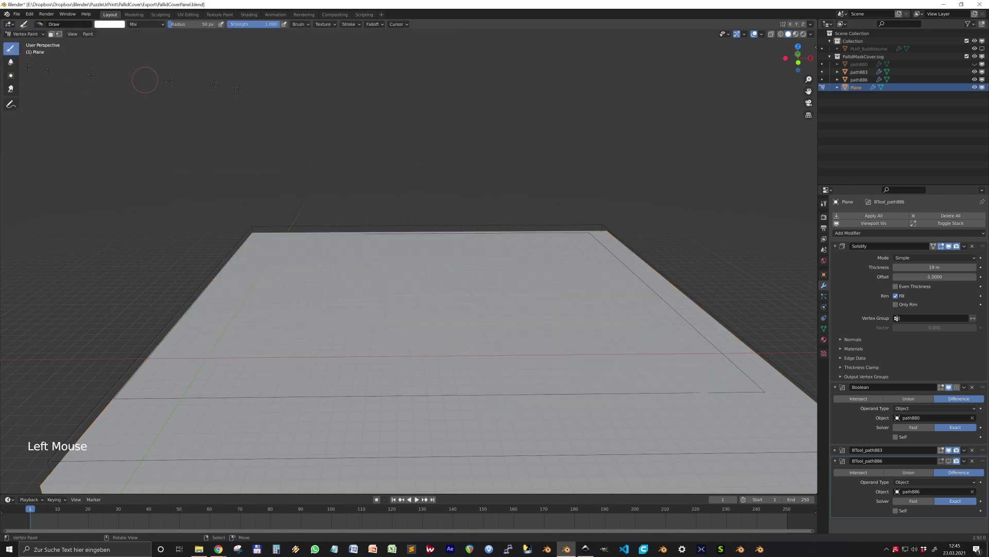
{"action": "left_click", "coordinate": [110, 25]}
{"action": "left_click_drag", "start_coordinate": [160, 75], "coordinate": [160, 89]}
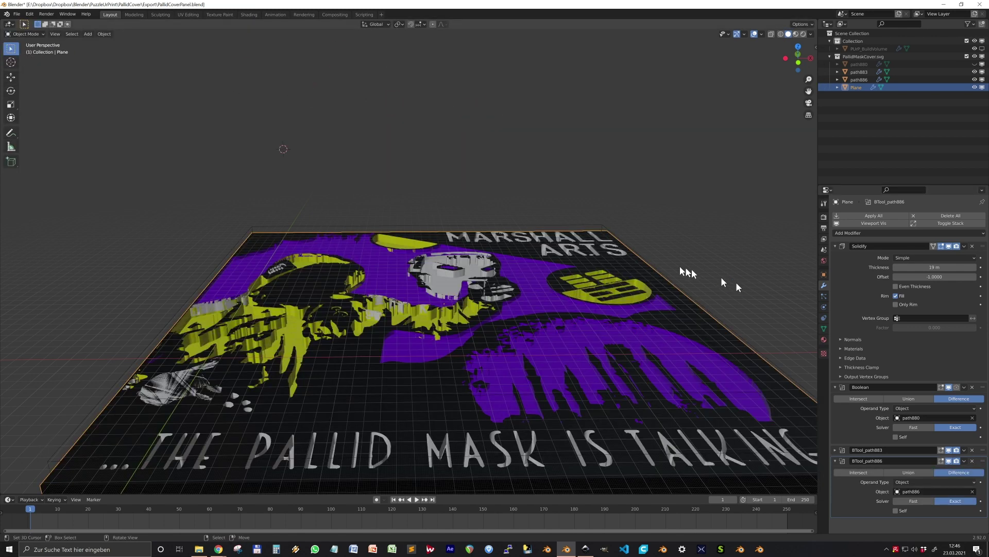
- Enable Self on the panel's BTool_path886 Boolean modifier, and merge path880's vertices by distance
{"action": "middle_click_drag", "start_coordinate": [685, 273], "coordinate": [418, 317]}
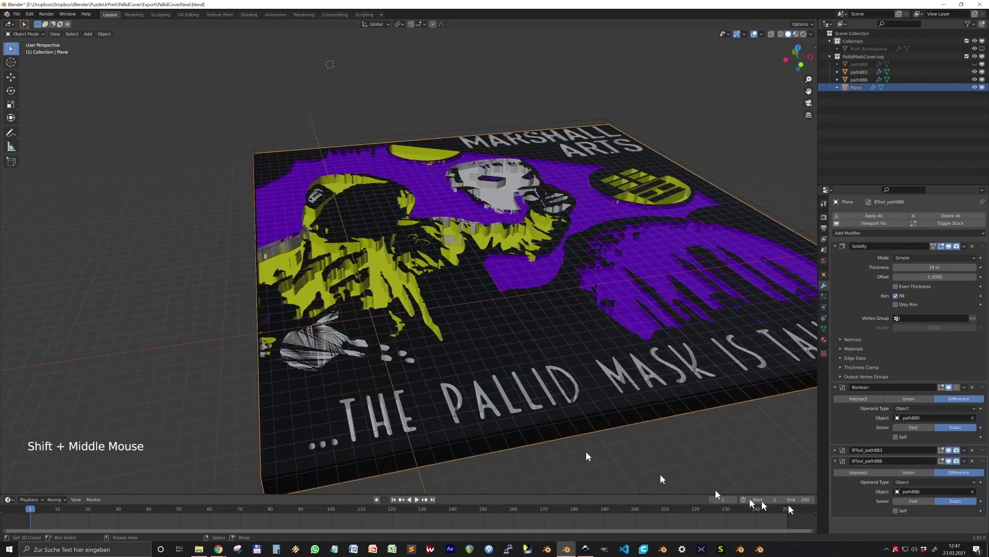
{"action": "left_click", "coordinate": [900, 510]}
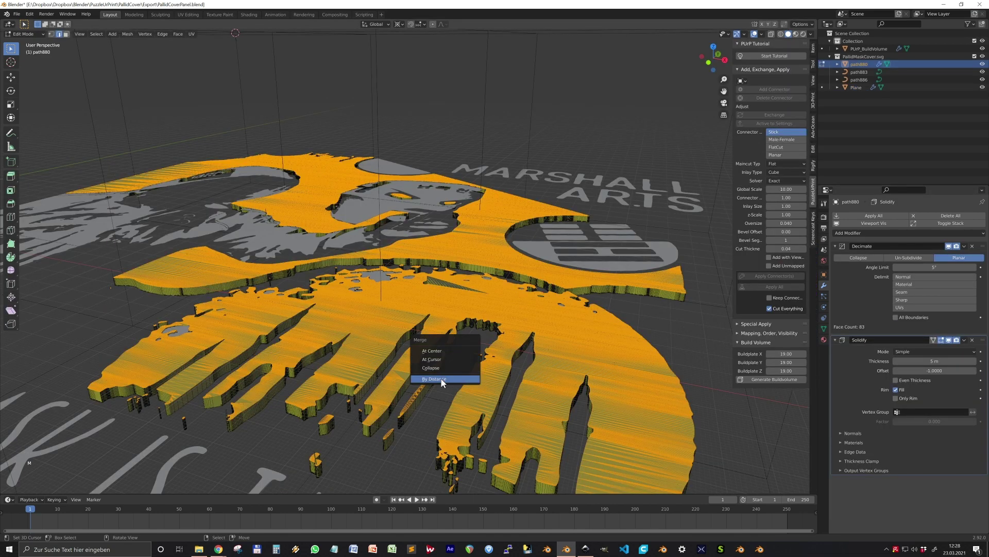
{"action": "left_click", "coordinate": [441, 379]}
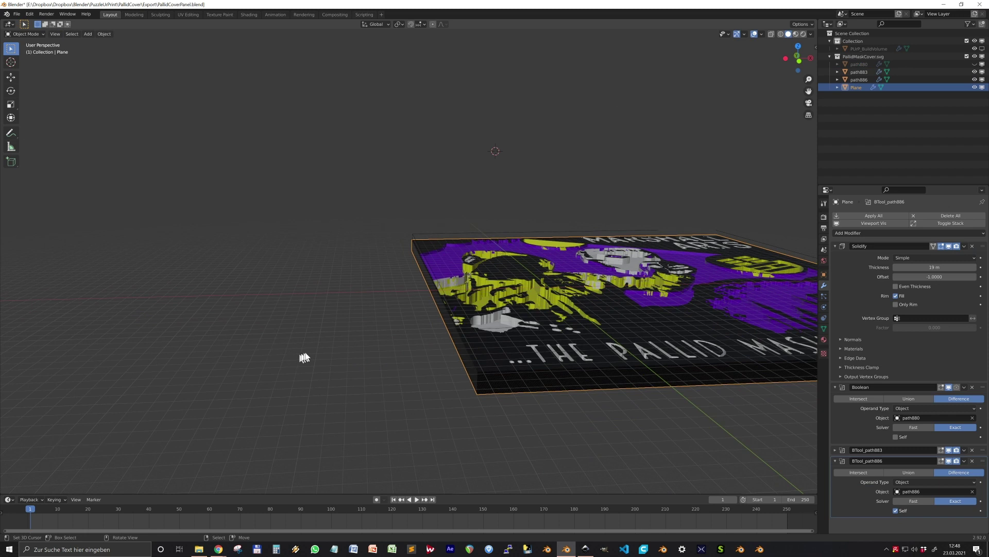
- Handwrite the colour names Purple, Yellow and White as an annotation list beside the panel
{"action": "left_click_drag", "start_coordinate": [291, 348], "coordinate": [342, 350]}
{"action": "left_click_drag", "start_coordinate": [344, 355], "coordinate": [355, 366]}
{"action": "left_click", "coordinate": [10, 133]}
{"action": "left_click_drag", "start_coordinate": [294, 323], "coordinate": [301, 335]}
{"action": "mouse_move", "coordinate": [311, 325]}
{"action": "left_mouse_down"}
{"action": "mouse_move", "coordinate": [299, 342]}
{"action": "mouse_move", "coordinate": [324, 340]}
{"action": "left_mouse_up"}
{"action": "left_click_drag", "start_coordinate": [326, 325], "coordinate": [332, 339]}
{"action": "left_click_drag", "start_coordinate": [333, 325], "coordinate": [341, 338]}
{"action": "left_click_drag", "start_coordinate": [344, 336], "coordinate": [362, 334]}
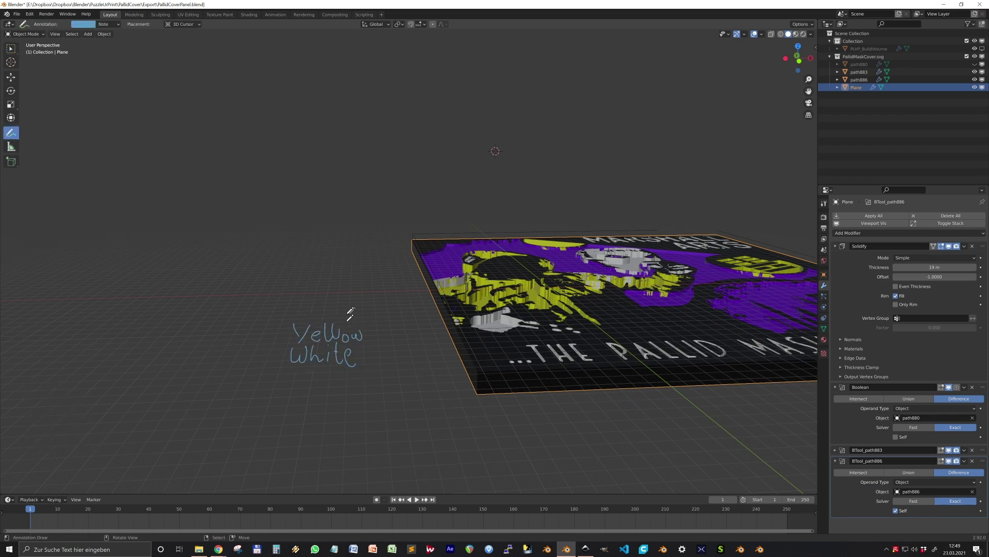
{"action": "left_click_drag", "start_coordinate": [296, 311], "coordinate": [296, 319]}
{"action": "left_click_drag", "start_coordinate": [295, 306], "coordinate": [310, 306]}
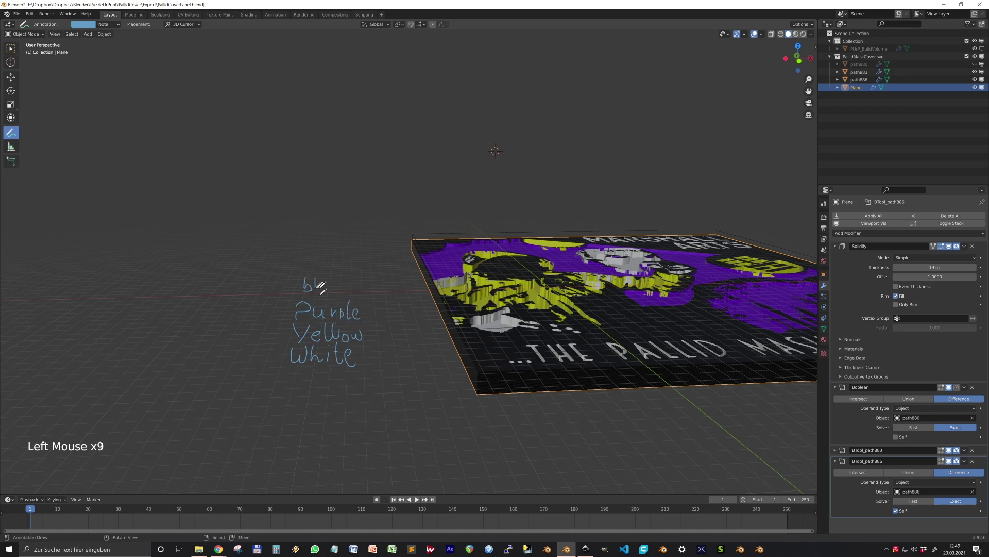
- Complete the annotated list with black, a layer count of 4 for each colour, and an underlined Layers heading
{"action": "left_click_drag", "start_coordinate": [260, 350], "coordinate": [274, 355]}
{"action": "left_click_drag", "start_coordinate": [265, 351], "coordinate": [264, 361]}
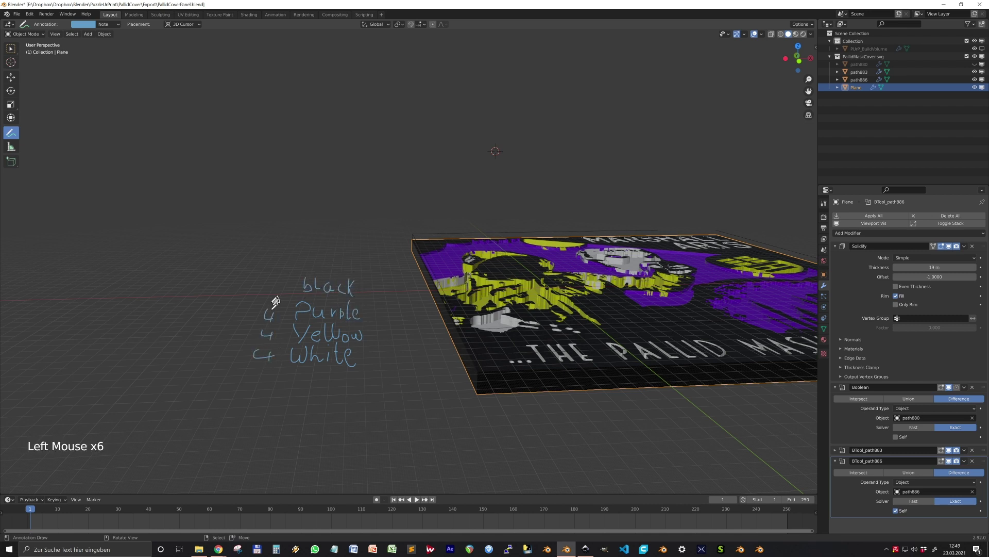
{"action": "left_click_drag", "start_coordinate": [242, 280], "coordinate": [308, 273]}
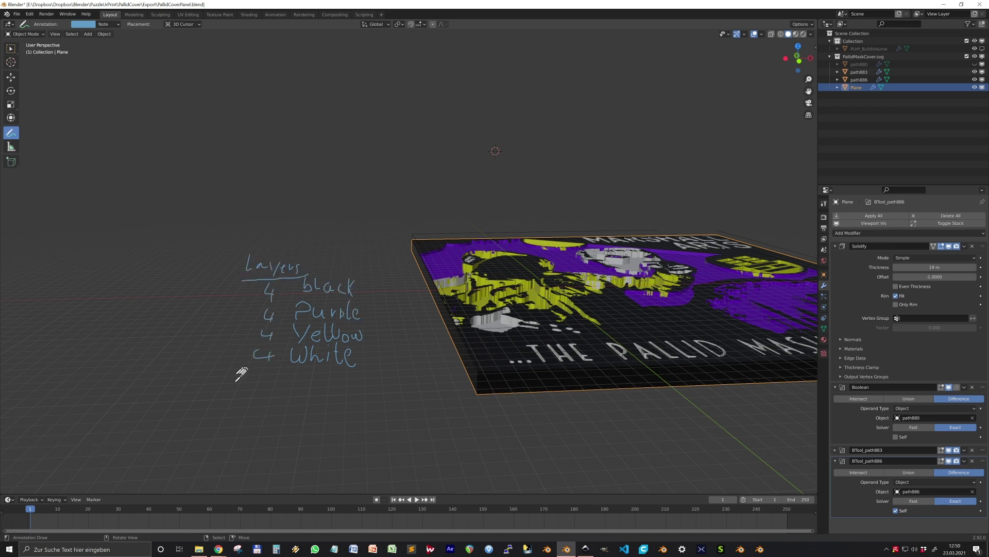
- Annotate the layer sum of 16 and the calculation 16 · 0,3 layer thickness = 4,8 mm below the list
{"action": "left_click_drag", "start_coordinate": [234, 382], "coordinate": [294, 375]}
{"action": "left_click_drag", "start_coordinate": [256, 398], "coordinate": [260, 408]}
{"action": "mouse_move", "coordinate": [276, 393]}
{"action": "left_mouse_down"}
{"action": "mouse_move", "coordinate": [250, 411]}
{"action": "mouse_move", "coordinate": [257, 458]}
{"action": "left_mouse_up"}
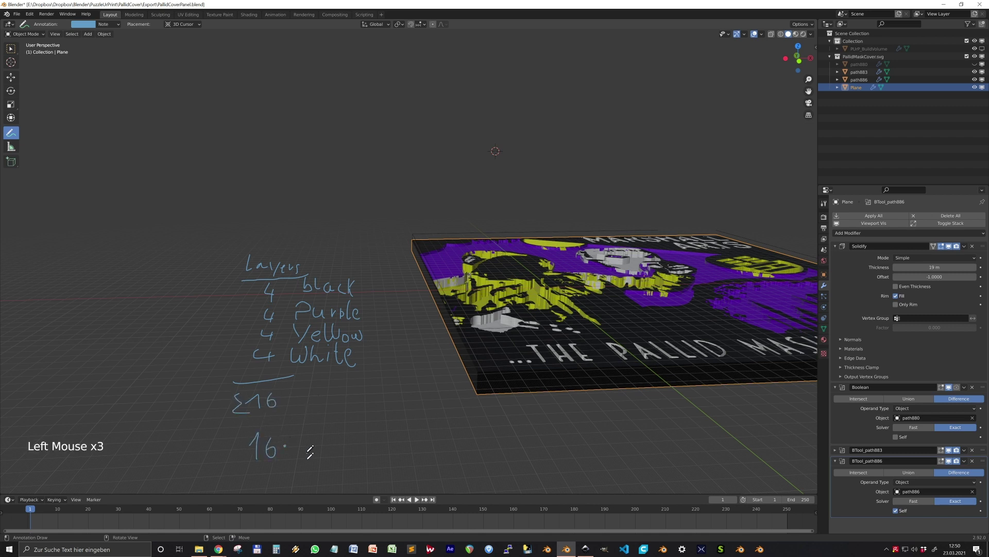
{"action": "left_click_drag", "start_coordinate": [296, 419], "coordinate": [298, 433]}
{"action": "left_click_drag", "start_coordinate": [303, 427], "coordinate": [315, 426]}
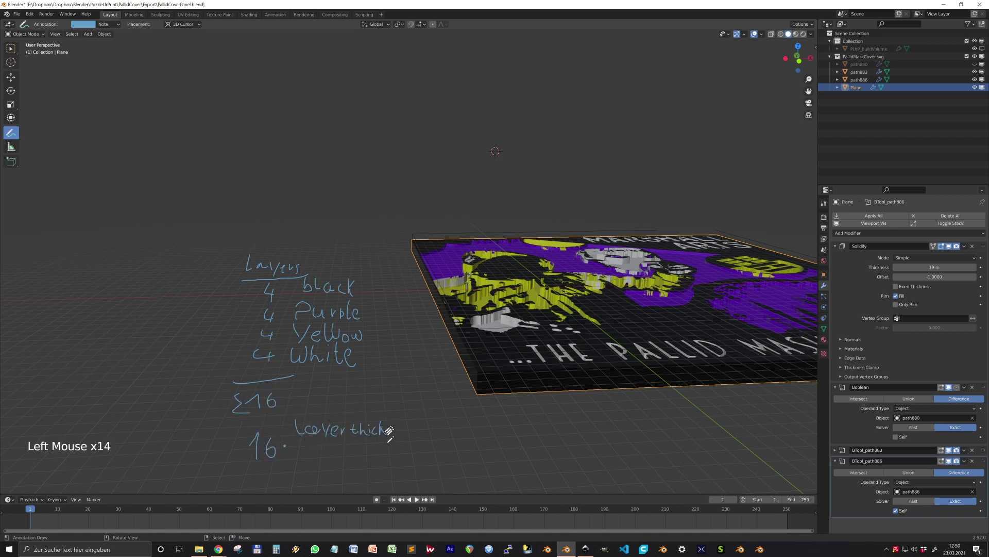
{"action": "left_click_drag", "start_coordinate": [391, 429], "coordinate": [403, 436]}
{"action": "left_click_drag", "start_coordinate": [315, 442], "coordinate": [322, 465]}
{"action": "left_click_drag", "start_coordinate": [330, 443], "coordinate": [332, 463]}
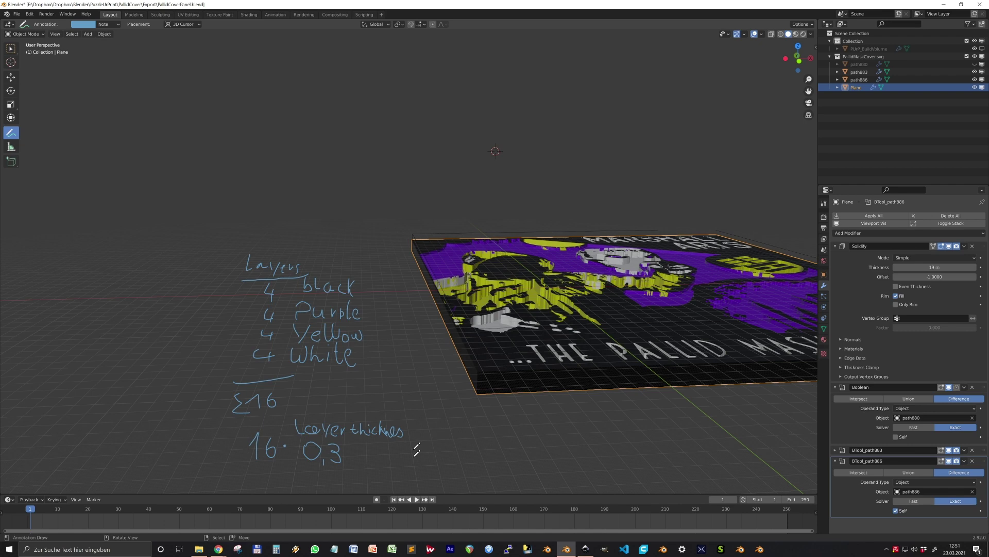
{"action": "left_click", "coordinate": [438, 446]}
{"action": "left_click_drag", "start_coordinate": [488, 462], "coordinate": [522, 460]}
- Sketch a stack of layers with three vertical depth bars of decreasing length beside the calculation
{"action": "middle_click_drag", "start_coordinate": [456, 433], "coordinate": [299, 426], "text": "shift"}
{"action": "mouse_move", "coordinate": [439, 404]}
{"action": "middle_mouse_down", "text": "ctrl"}
{"action": "mouse_move", "coordinate": [436, 418]}
{"action": "mouse_move", "coordinate": [714, 381]}
{"action": "middle_mouse_up", "text": "ctrl"}
{"action": "mouse_move", "coordinate": [73, 221]}
{"action": "left_mouse_down"}
{"action": "mouse_move", "coordinate": [80, 225]}
{"action": "mouse_move", "coordinate": [63, 234]}
{"action": "left_mouse_up"}
{"action": "mouse_move", "coordinate": [272, 291]}
{"action": "left_mouse_down"}
{"action": "mouse_move", "coordinate": [210, 295]}
{"action": "mouse_move", "coordinate": [278, 276]}
{"action": "left_mouse_up"}
{"action": "left_click_drag", "start_coordinate": [118, 233], "coordinate": [136, 233]}
{"action": "mouse_move", "coordinate": [127, 233]}
{"action": "left_mouse_down"}
{"action": "mouse_move", "coordinate": [137, 285]}
{"action": "mouse_move", "coordinate": [129, 278]}
{"action": "left_mouse_up"}
{"action": "key", "text": "ctrl+z"}
{"action": "key", "text": "ctrl+z"}
{"action": "left_click_drag", "start_coordinate": [179, 238], "coordinate": [184, 272]}
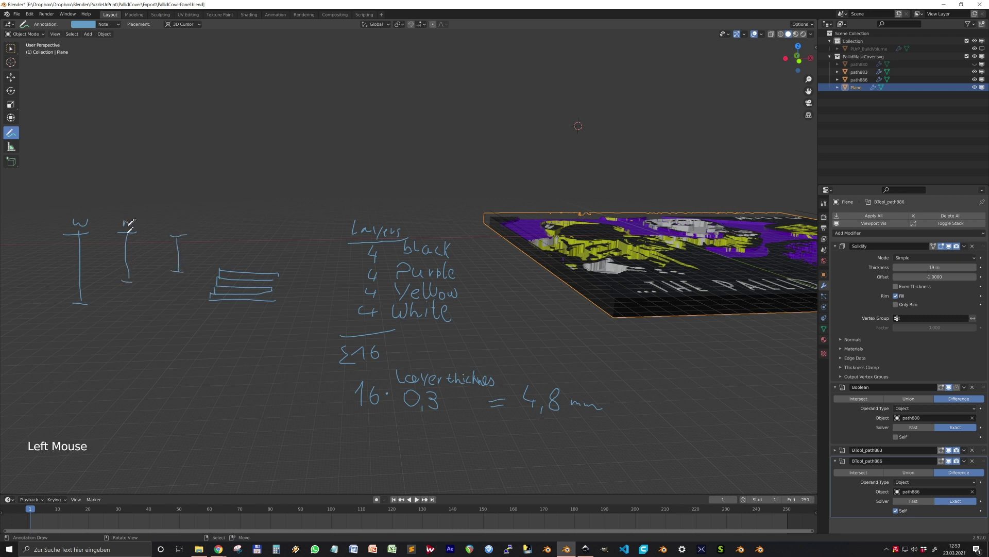
- Label the depth bars W, Y and P with 3,6, 2,4 and 4·0.3 = 1.2 mm
{"action": "left_click_drag", "start_coordinate": [124, 224], "coordinate": [125, 232]}
{"action": "left_click_drag", "start_coordinate": [171, 230], "coordinate": [174, 231]}
{"action": "mouse_move", "coordinate": [85, 264]}
{"action": "left_mouse_down"}
{"action": "mouse_move", "coordinate": [82, 278]}
{"action": "mouse_move", "coordinate": [93, 274]}
{"action": "left_mouse_up"}
{"action": "key", "text": "ctrl+z"}
{"action": "key", "text": "ctrl+z"}
{"action": "key", "text": "ctrl+z"}
{"action": "left_click_drag", "start_coordinate": [189, 242], "coordinate": [195, 249]}
- Return to the selection tool and turn off the viewport display of all the panel's modifiers
{"action": "middle_click_drag", "start_coordinate": [694, 379], "coordinate": [458, 392], "text": "shift"}
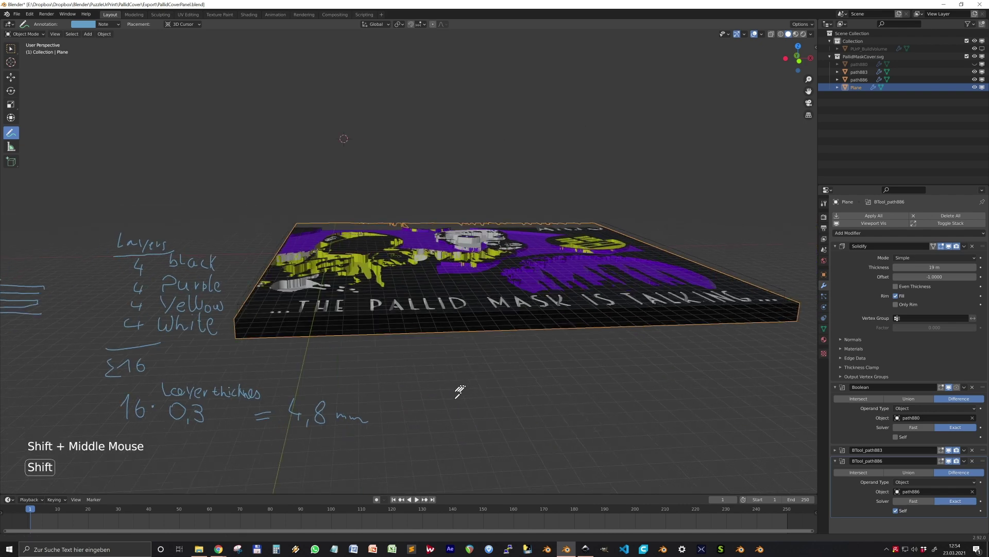
{"action": "scroll", "coordinate": [458, 392], "scroll_direction": "down", "scroll_amount": 2}
{"action": "left_click", "coordinate": [10, 48]}
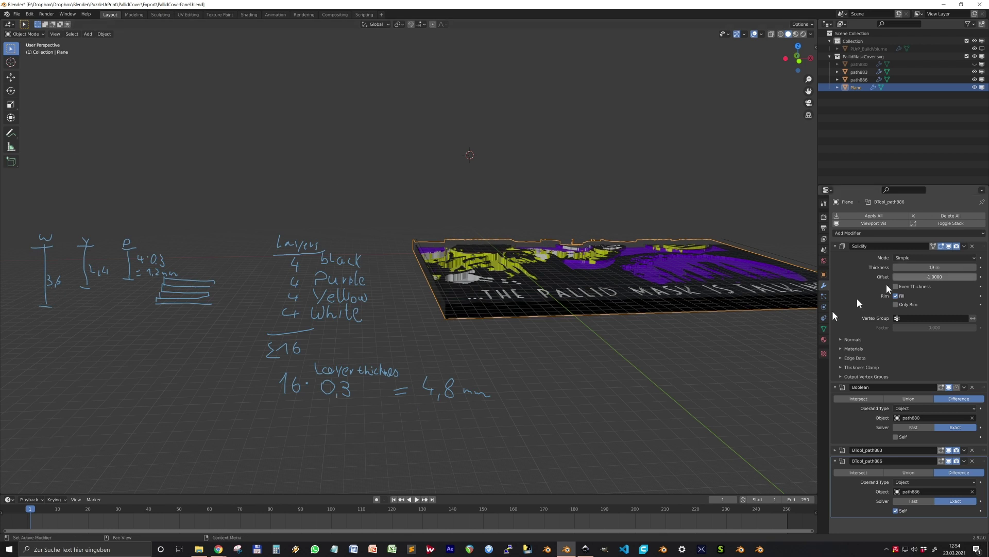
{"action": "left_click", "coordinate": [936, 267]}
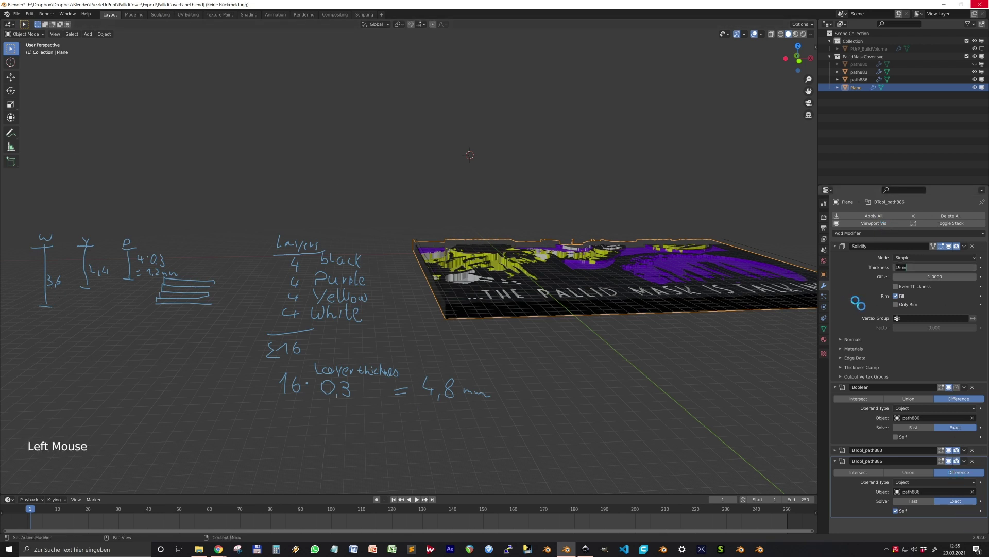
{"action": "left_click", "coordinate": [566, 298]}
{"action": "left_click", "coordinate": [876, 224]}
{"action": "scroll", "coordinate": [665, 306], "scroll_direction": "down", "scroll_amount": 2}
{"action": "middle_click_drag", "start_coordinate": [650, 322], "coordinate": [685, 308]}
{"action": "scroll", "coordinate": [686, 309], "scroll_direction": "up", "scroll_amount": 2}
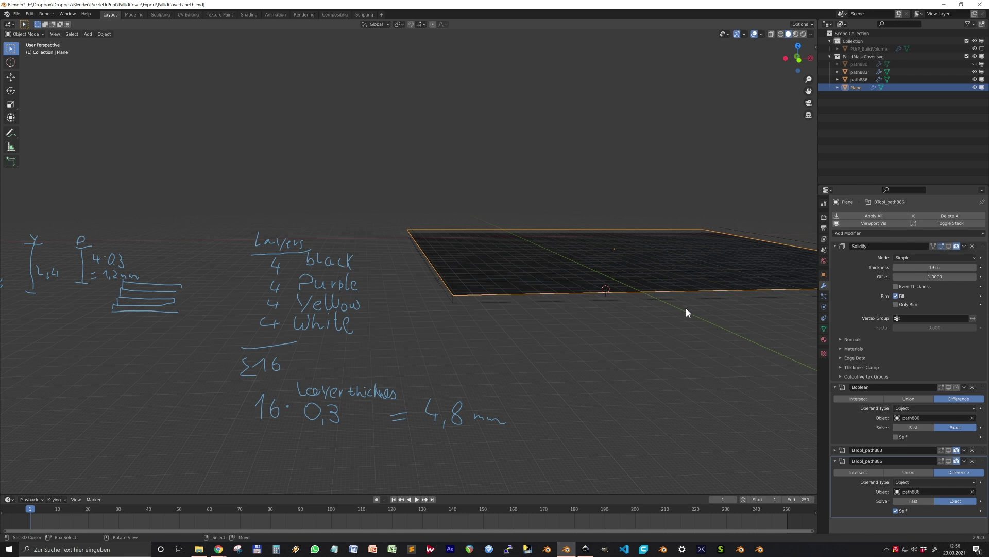
- Set the panel's Solidify thickness to 4.8 m
{"action": "double_click", "coordinate": [929, 268]}
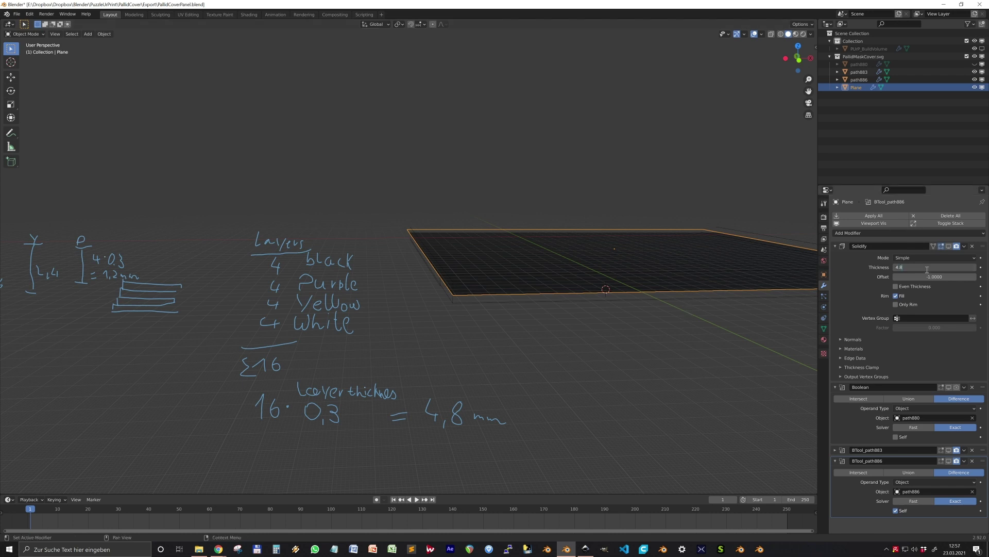
{"action": "type", "text": "4.8"}
{"action": "key", "text": "Return"}
{"action": "scroll", "coordinate": [657, 261], "scroll_direction": "up", "scroll_amount": 2}
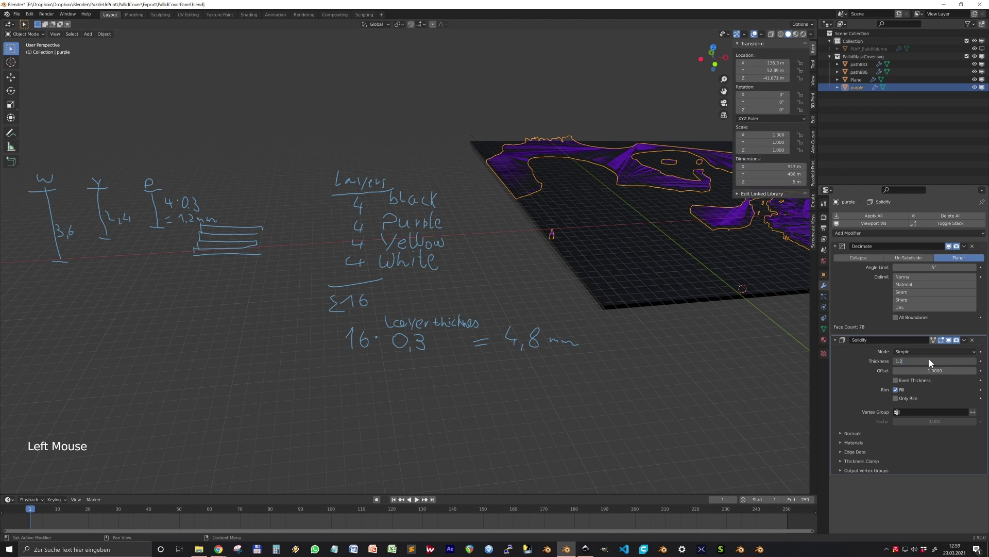
- Hide the purple object, then rename path886 to white and path883 to yellow
{"action": "middle_click_drag", "start_coordinate": [734, 315], "coordinate": [607, 338], "text": "shift"}
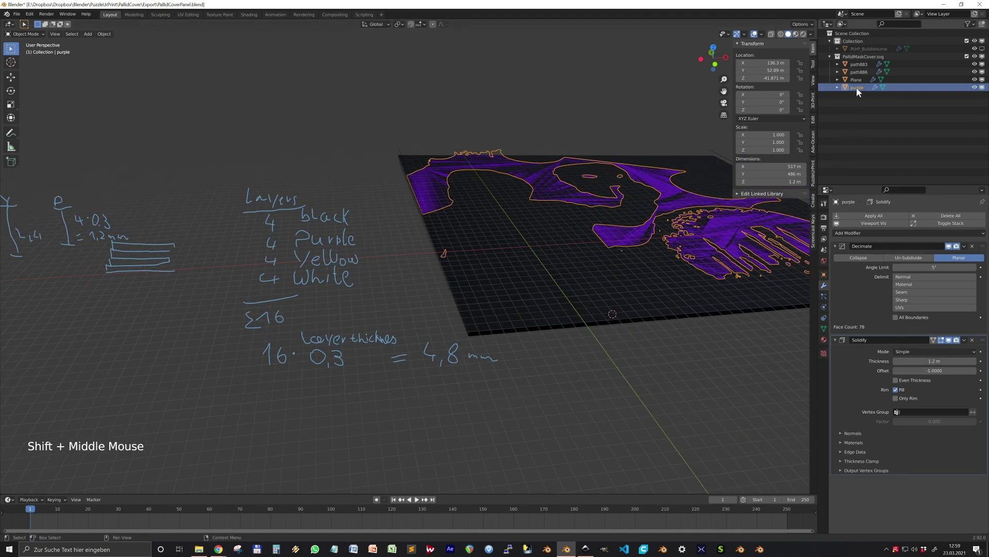
{"action": "left_click", "coordinate": [974, 88]}
{"action": "left_click", "coordinate": [867, 73]}
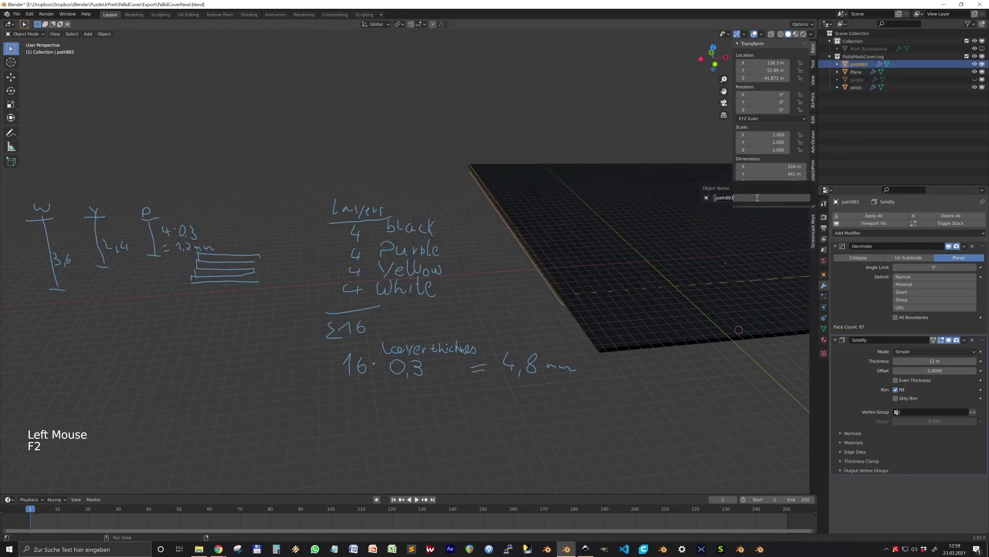
{"action": "type", "text": "yellow"}
{"action": "key", "text": "Return"}
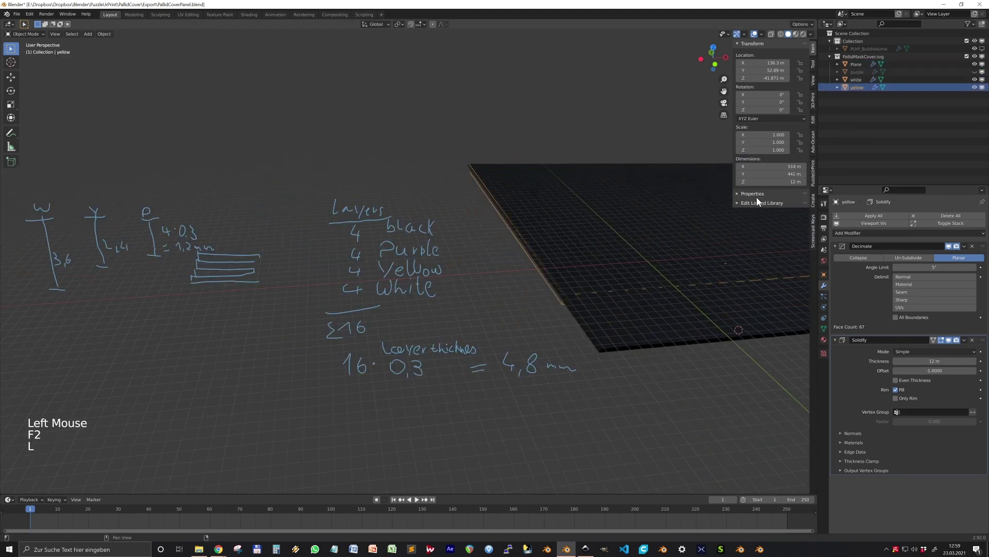
- Set the yellow object's Solidify thickness to 2.4 m
{"action": "left_click", "coordinate": [950, 360]}
{"action": "type", "text": "2.4"}
{"action": "key", "text": "Return"}
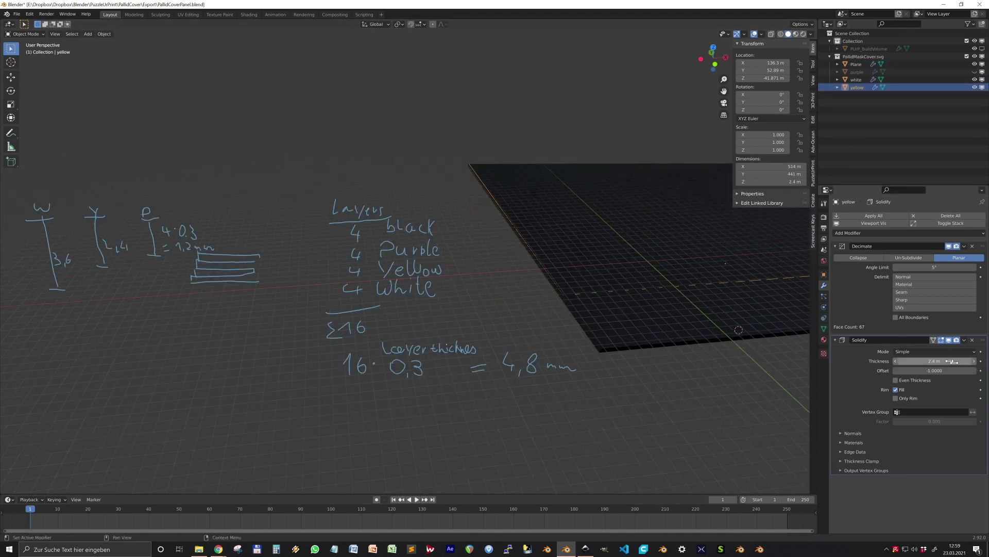
- Select the white object and set its Solidify thickness to 3.6 m
{"action": "middle_click_drag", "start_coordinate": [567, 348], "coordinate": [409, 348], "text": "shift"}
{"action": "right_click", "coordinate": [422, 349]}
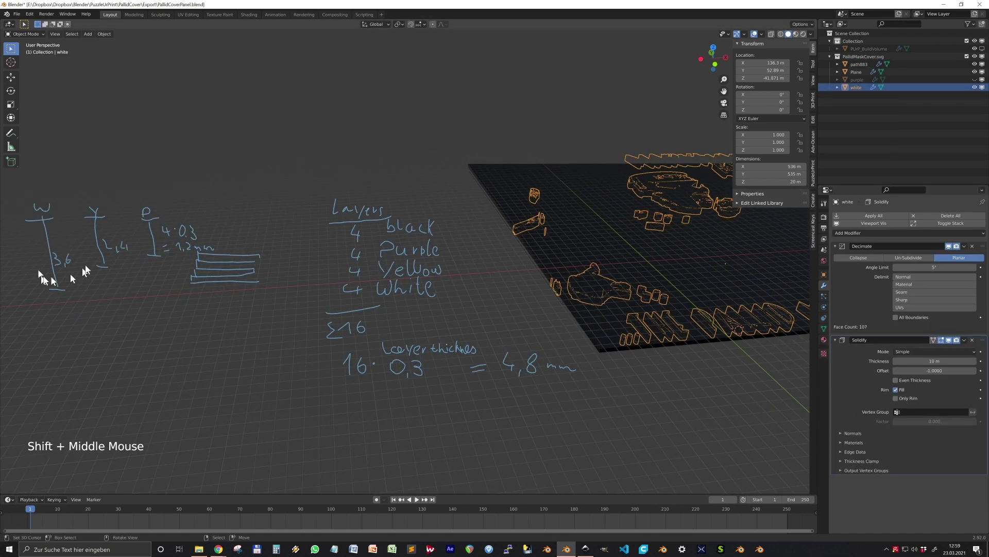
{"action": "left_click", "coordinate": [929, 362]}
{"action": "type", "text": "3.6"}
{"action": "key", "text": "Return"}
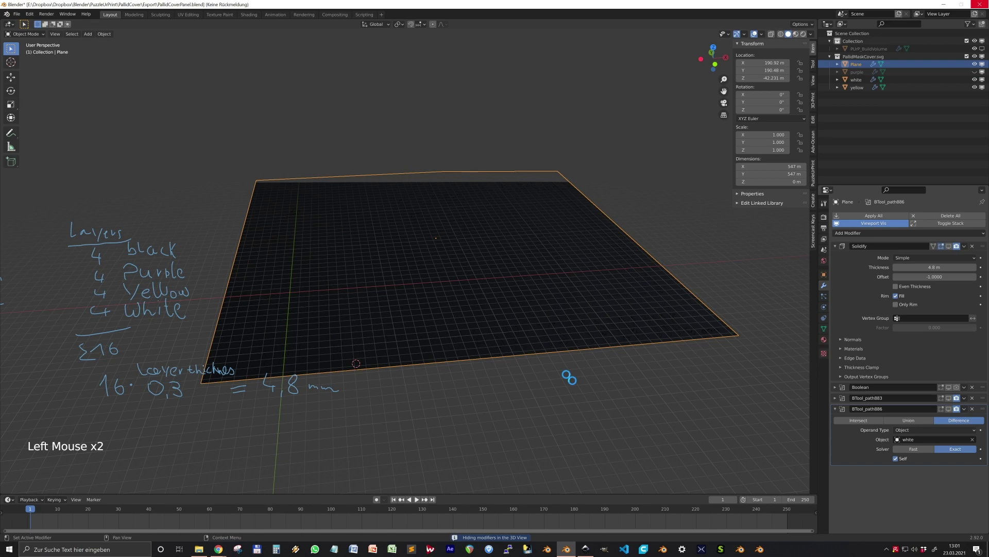
- Examine the panel's coloured recesses up close from several angles, including the mask, the hooded figure and the lettering
{"action": "middle_click_drag", "start_coordinate": [527, 291], "coordinate": [530, 338]}
{"action": "middle_click_drag", "start_coordinate": [531, 294], "coordinate": [530, 335], "text": "shift"}
{"action": "scroll", "coordinate": [531, 335], "scroll_direction": "up", "scroll_amount": 9}
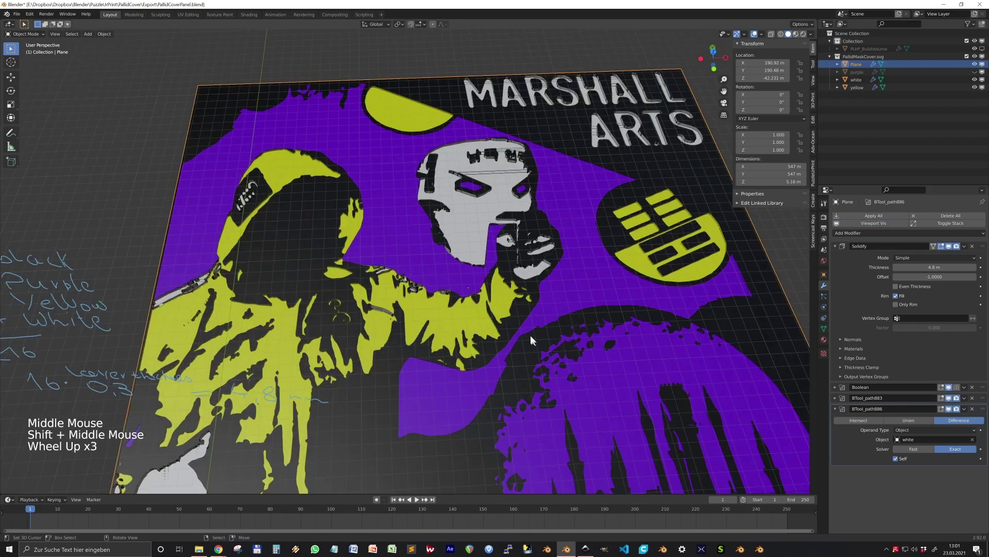
{"action": "middle_click_drag", "start_coordinate": [482, 292], "coordinate": [683, 307], "text": "shift"}
{"action": "scroll", "coordinate": [567, 320], "scroll_direction": "up", "scroll_amount": 3}
{"action": "middle_click_drag", "start_coordinate": [283, 374], "coordinate": [320, 339]}
{"action": "middle_click_drag", "start_coordinate": [320, 337], "coordinate": [350, 155], "text": "shift"}
{"action": "middle_click_drag", "start_coordinate": [395, 381], "coordinate": [361, 340]}
{"action": "middle_click_drag", "start_coordinate": [380, 341], "coordinate": [463, 248], "text": "shift"}
{"action": "scroll", "coordinate": [464, 288], "scroll_direction": "down", "scroll_amount": 4}
{"action": "middle_click_drag", "start_coordinate": [479, 371], "coordinate": [499, 326]}
{"action": "scroll", "coordinate": [602, 397], "scroll_direction": "down", "scroll_amount": 6}
{"action": "middle_click_drag", "start_coordinate": [602, 397], "coordinate": [486, 365], "text": "shift"}
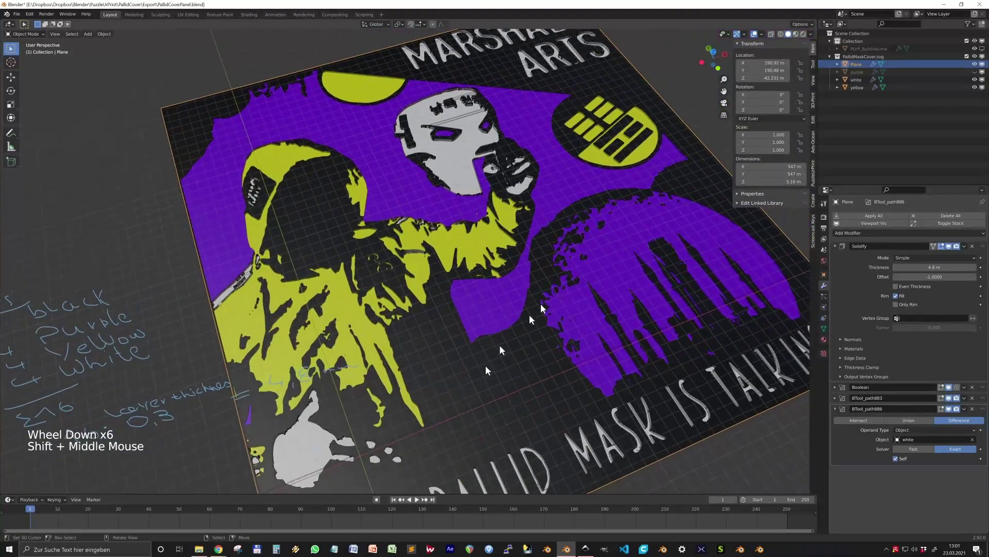
{"action": "scroll", "coordinate": [302, 194], "scroll_direction": "up", "scroll_amount": 3}
{"action": "middle_click_drag", "start_coordinate": [302, 195], "coordinate": [345, 221]}
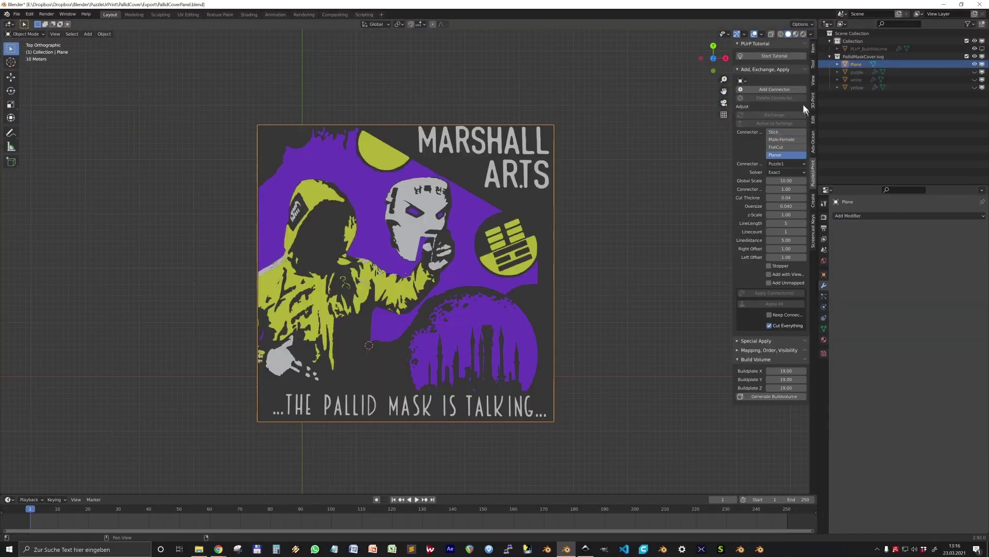
- Place a planar connector across the panel with line length 4, right offset 55.10 and left offset 53.50
{"action": "left_click", "coordinate": [553, 352]}
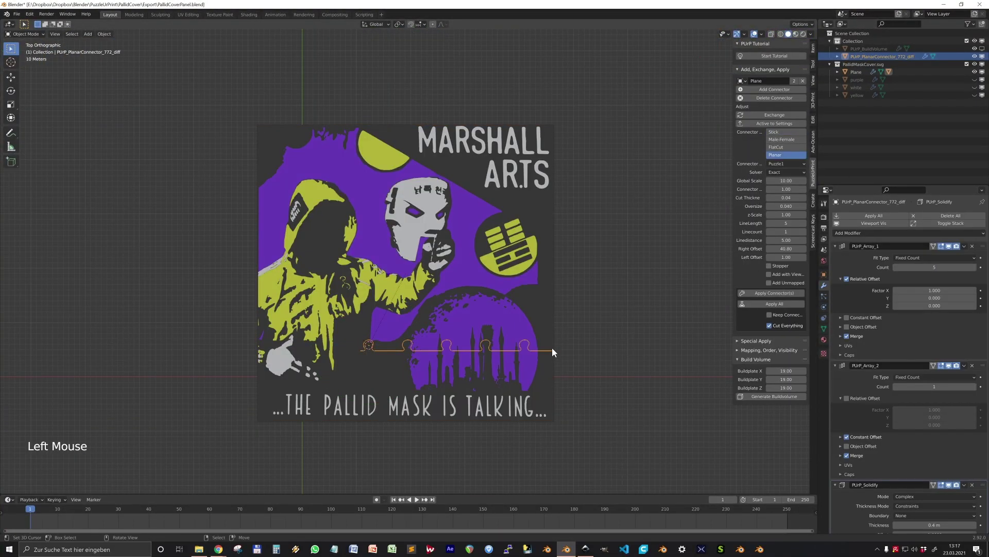
{"action": "scroll", "coordinate": [552, 352], "scroll_direction": "up", "scroll_amount": 1}
{"action": "left_click_drag", "start_coordinate": [400, 390], "coordinate": [384, 392]}
{"action": "left_click_drag", "start_coordinate": [369, 359], "coordinate": [275, 355]}
{"action": "left_click_drag", "start_coordinate": [190, 361], "coordinate": [155, 362]}
{"action": "left_click_drag", "start_coordinate": [351, 355], "coordinate": [360, 355]}
- Set the connector's line count to 2 with a line distance of 203.30, and align it along Y with the unhidden build volume
{"action": "left_click_drag", "start_coordinate": [308, 325], "coordinate": [309, 310]}
{"action": "left_click_drag", "start_coordinate": [249, 325], "coordinate": [243, 265]}
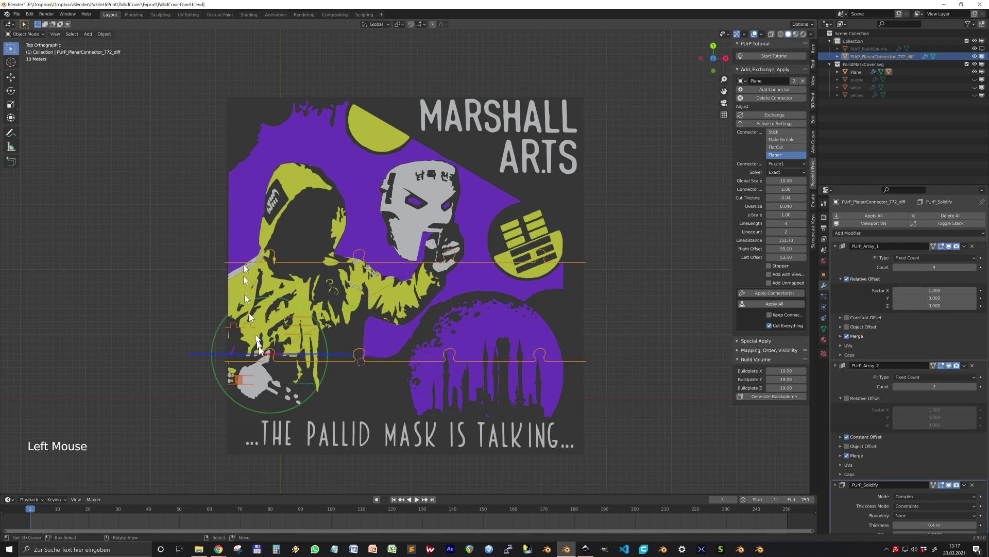
{"action": "left_click_drag", "start_coordinate": [259, 350], "coordinate": [198, 182]}
{"action": "left_click", "coordinate": [982, 49]}
{"action": "type", "text": "gy"}
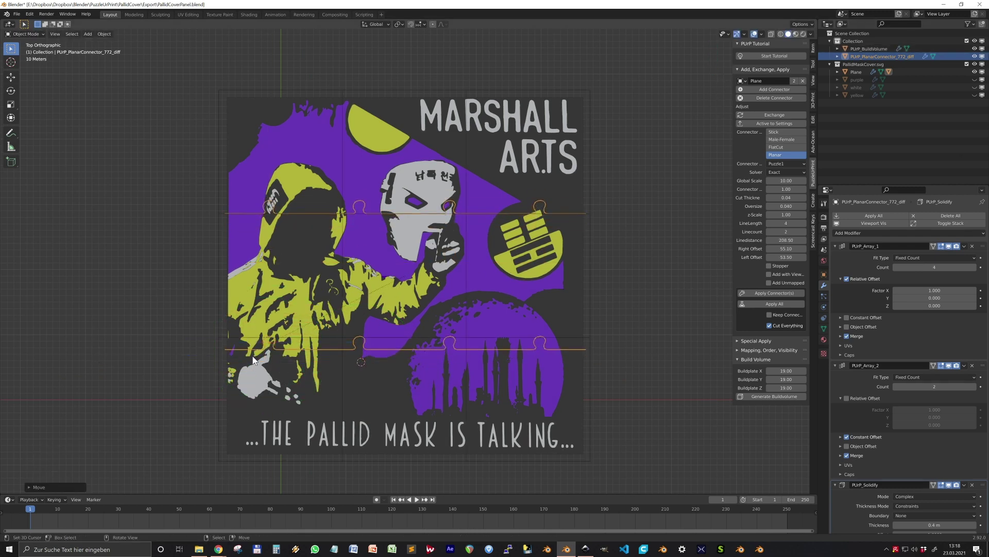
- Rotate the second planar connector by 90° and move it into place across the first one
{"action": "type", "text": "r90"}
{"action": "key", "text": "Return"}
{"action": "key", "text": "g"}
- Raise the rotated connector's z-scale to 25.60 so it reaches through the panel
{"action": "scroll", "coordinate": [538, 299], "scroll_direction": "up", "scroll_amount": 4}
{"action": "middle_click_drag", "start_coordinate": [567, 329], "coordinate": [541, 206]}
{"action": "left_click_drag", "start_coordinate": [786, 215], "coordinate": [804, 215]}
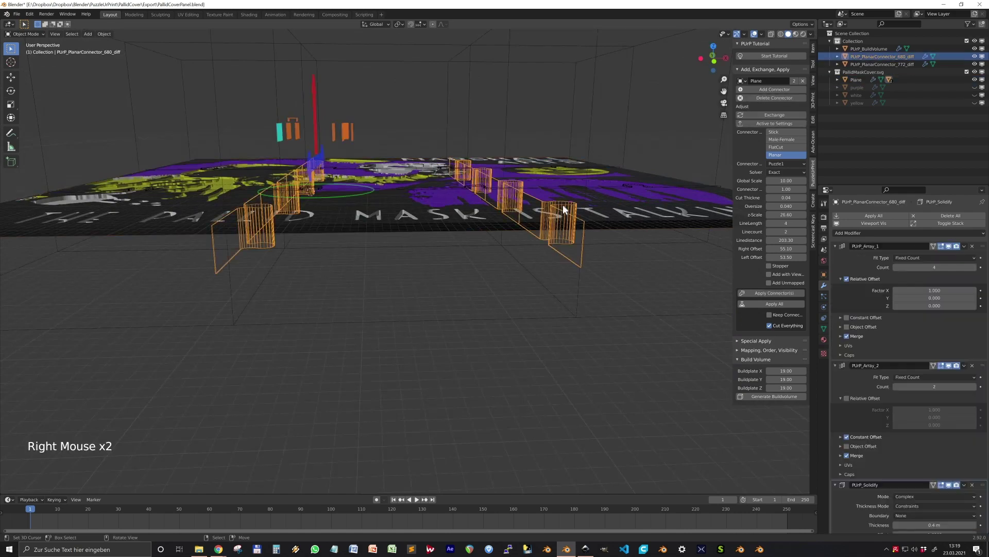
- Reposition the selected planar connector relative to the panel and the build volume
{"action": "middle_click_drag", "start_coordinate": [336, 319], "coordinate": [404, 355]}
{"action": "left_click", "coordinate": [405, 260]}
{"action": "key", "text": "g"}
{"action": "middle_click_drag", "start_coordinate": [405, 261], "coordinate": [492, 395], "text": "shift"}
{"action": "key", "text": "alt+a"}
{"action": "scroll", "coordinate": [492, 395], "scroll_direction": "down", "scroll_amount": 2}
{"action": "right_click", "coordinate": [533, 425]}
{"action": "key", "text": "KP_7"}
{"action": "scroll", "coordinate": [533, 425], "scroll_direction": "down", "scroll_amount": 3}
{"action": "middle_click_drag", "start_coordinate": [533, 425], "coordinate": [564, 316]}
{"action": "key", "text": "KP_Decimal"}
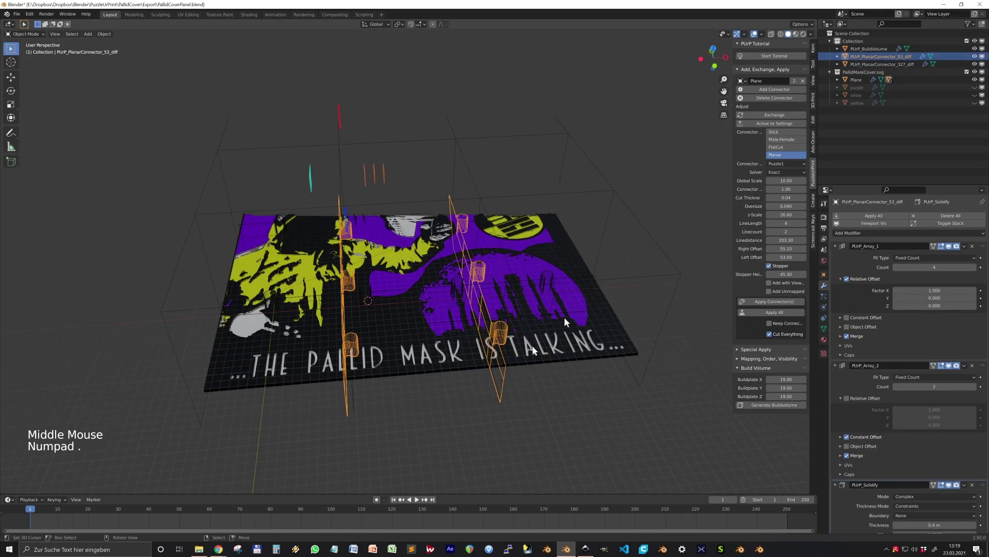
- Extend the view's clip end to 1356 m and rotate the connector running along Y by 180° about global Y
{"action": "left_click", "coordinate": [813, 79]}
{"action": "left_click_drag", "start_coordinate": [786, 71], "coordinate": [804, 71]}
{"action": "type", "text": "ry"}
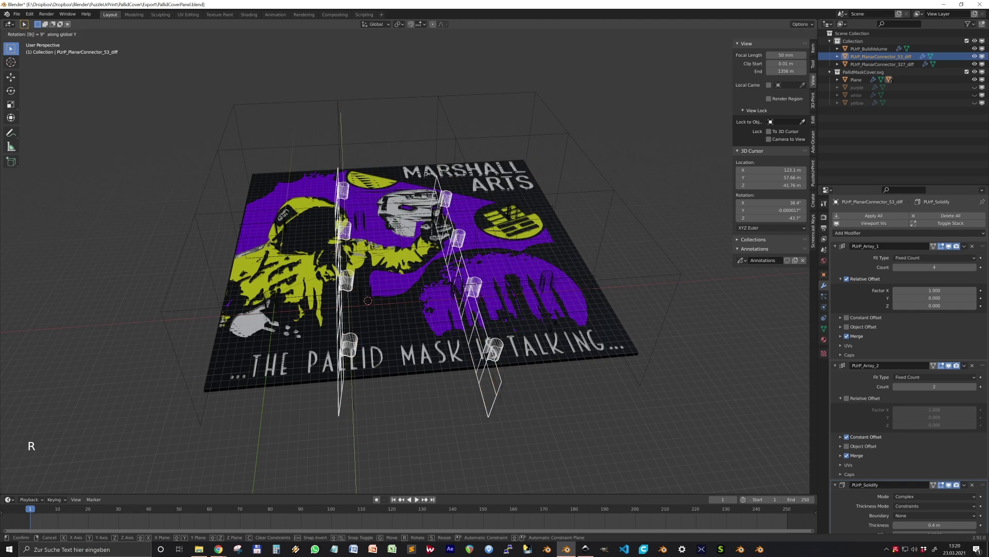
{"action": "type", "text": "180"}
{"action": "key", "text": "Return"}
- Rotate the connector running along X by 180° about global X
{"action": "right_click", "coordinate": [538, 281]}
{"action": "type", "text": "rx180"}
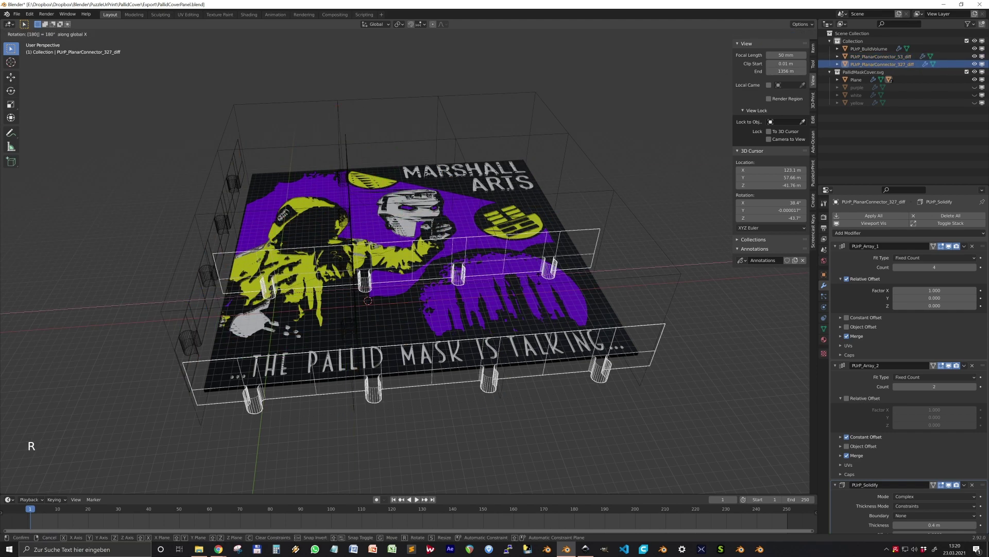
{"action": "key", "text": "Return"}
- Move the flipped X-direction connector back over the panel in top view
{"action": "key", "text": "KP_1"}
{"action": "key", "text": "KP_7"}
{"action": "key", "text": "g"}
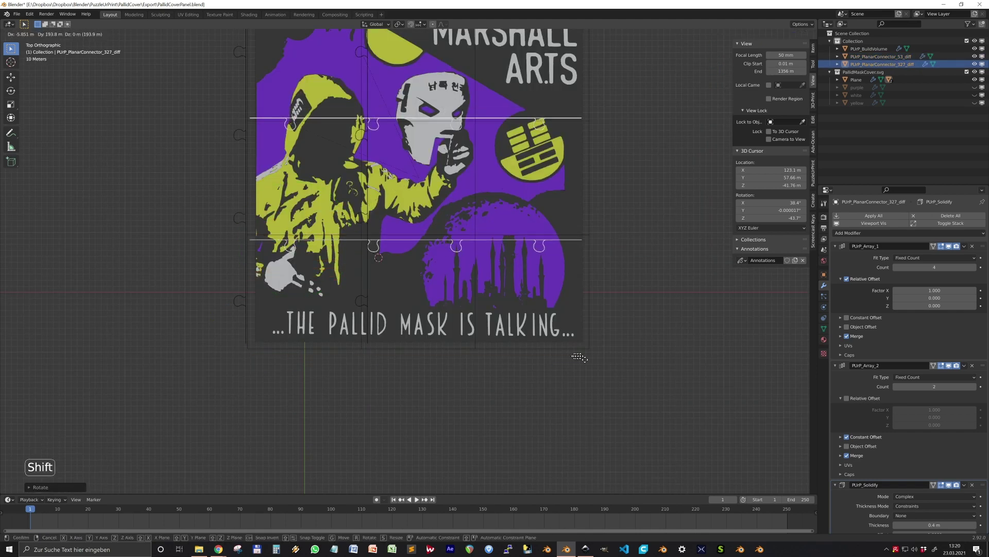
- Move the flipped Y-direction connector back over the panel beside the build volume divisions
{"action": "right_click", "coordinate": [248, 219]}
{"action": "right_click", "coordinate": [247, 219]}
{"action": "key", "text": "g"}
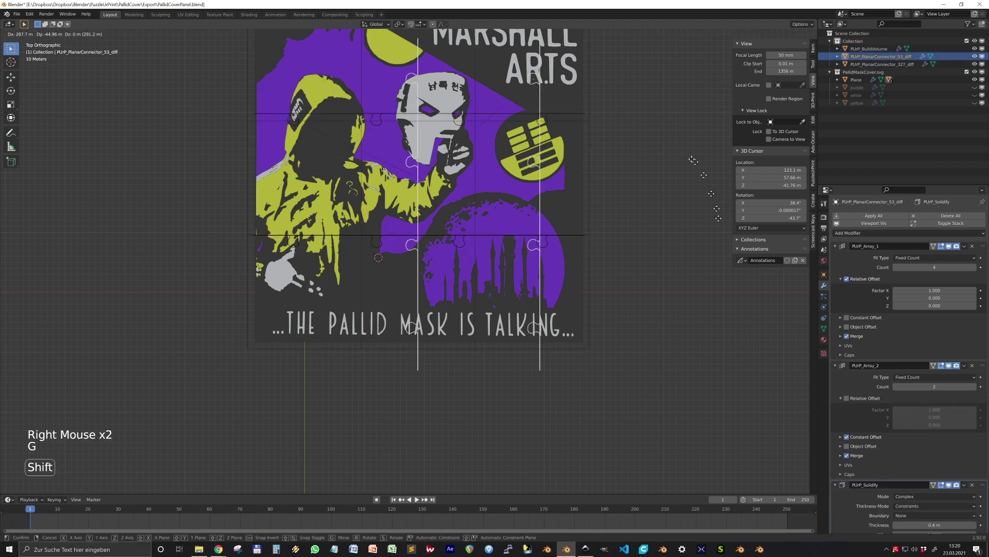
{"action": "left_click", "coordinate": [532, 337]}
{"action": "middle_click_drag", "start_coordinate": [534, 338], "coordinate": [537, 433], "text": "shift"}
- Fine-adjust the positions of both connectors against the build volume's divisions
{"action": "key", "text": "g"}
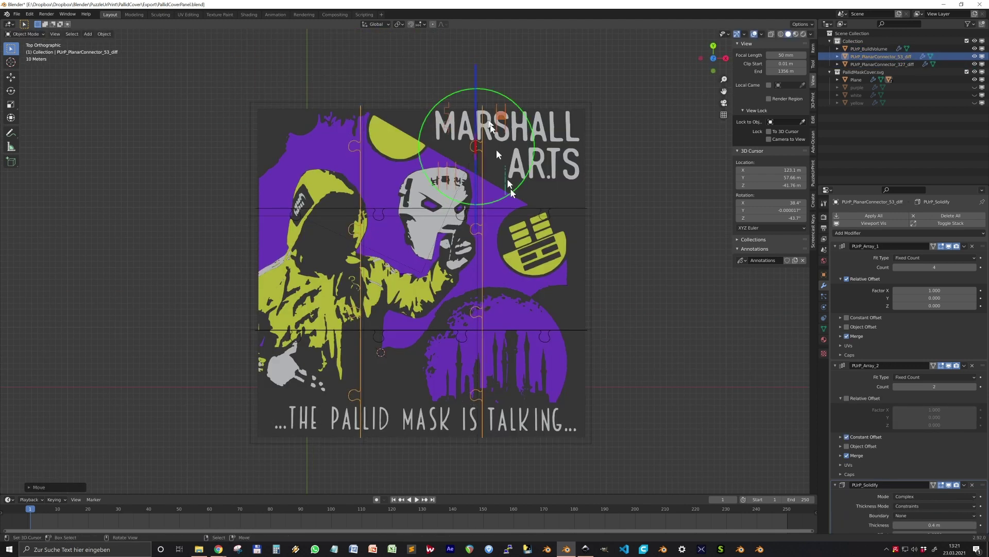
{"action": "right_click", "coordinate": [282, 188]}
{"action": "left_click", "coordinate": [282, 187]}
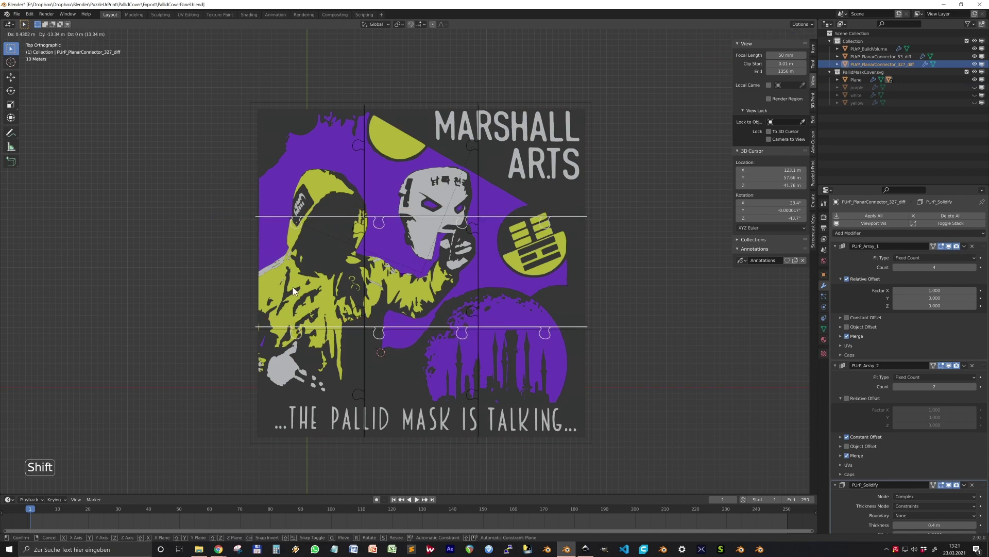
- Select both connectors in front view and move them along Z to the height of the panel
{"action": "right_click", "coordinate": [333, 334]}
{"action": "right_click", "coordinate": [297, 334], "text": "shift"}
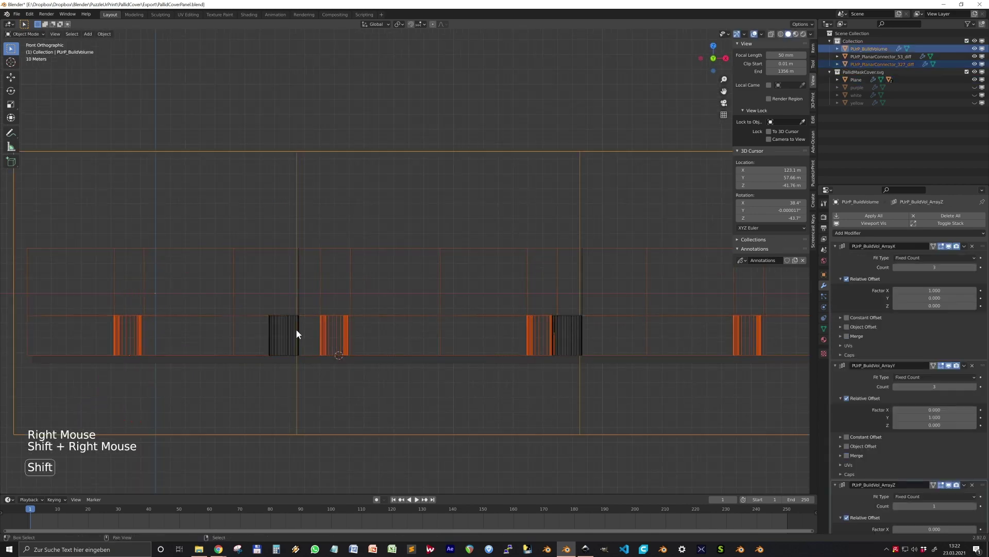
{"action": "right_click", "coordinate": [285, 335]}
{"action": "right_click", "coordinate": [334, 335], "text": "shift"}
{"action": "scroll", "coordinate": [302, 356], "scroll_direction": "up", "scroll_amount": 8}
{"action": "scroll", "coordinate": [418, 272], "scroll_direction": "down", "scroll_amount": 5}
{"action": "key", "text": "g"}
{"action": "key", "text": "z"}
{"action": "scroll", "coordinate": [480, 225], "scroll_direction": "down", "scroll_amount": 3}
{"action": "middle_click_drag", "start_coordinate": [480, 224], "coordinate": [525, 314]}
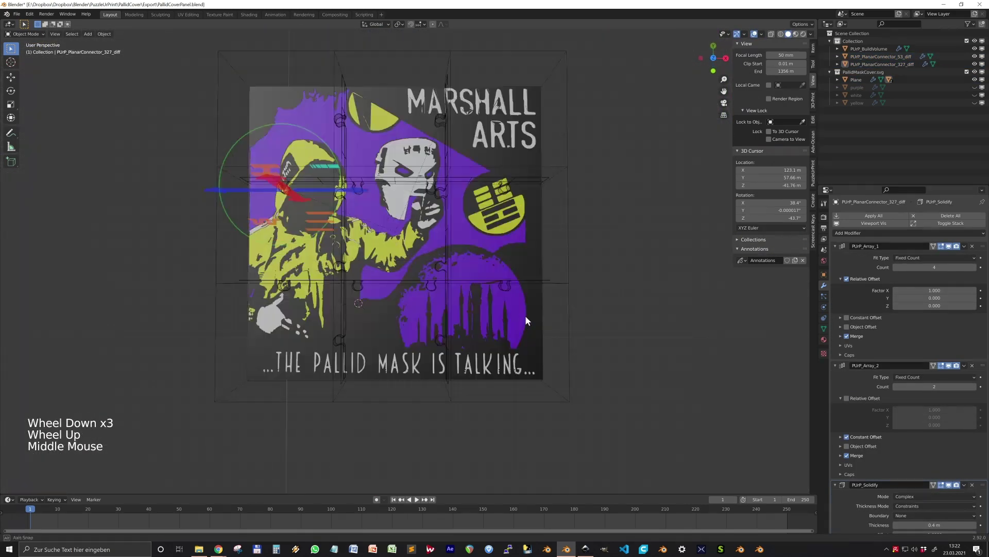
- Load the X-direction connector's values into the PuzzleUrPrint settings and exchange the Y-direction connector using them
{"action": "key", "text": "KP_7"}
{"action": "scroll", "coordinate": [519, 272], "scroll_direction": "up", "scroll_amount": 3}
{"action": "right_click", "coordinate": [259, 172]}
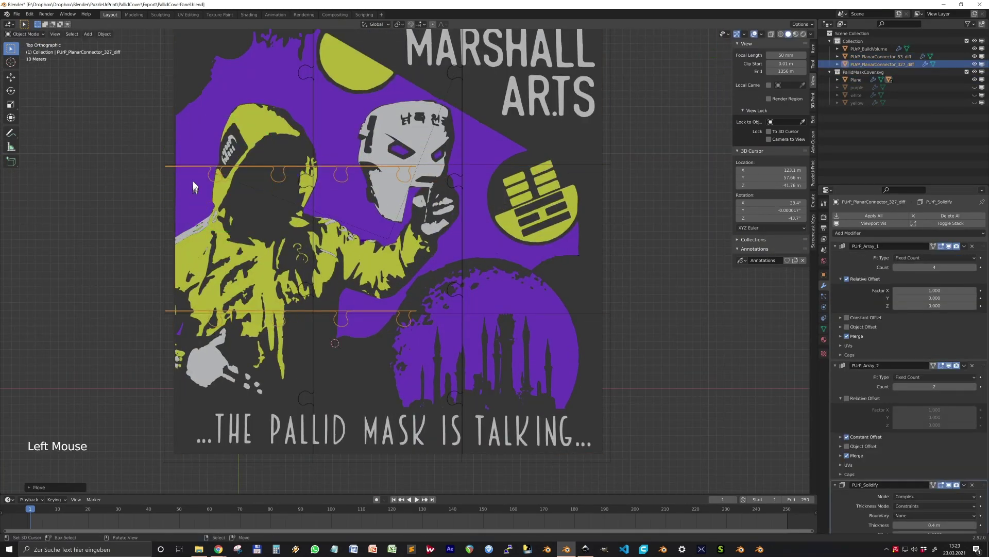
{"action": "left_click", "coordinate": [813, 173]}
{"action": "left_click", "coordinate": [774, 124]}
{"action": "right_click", "coordinate": [463, 227]}
{"action": "left_click", "coordinate": [774, 115]}
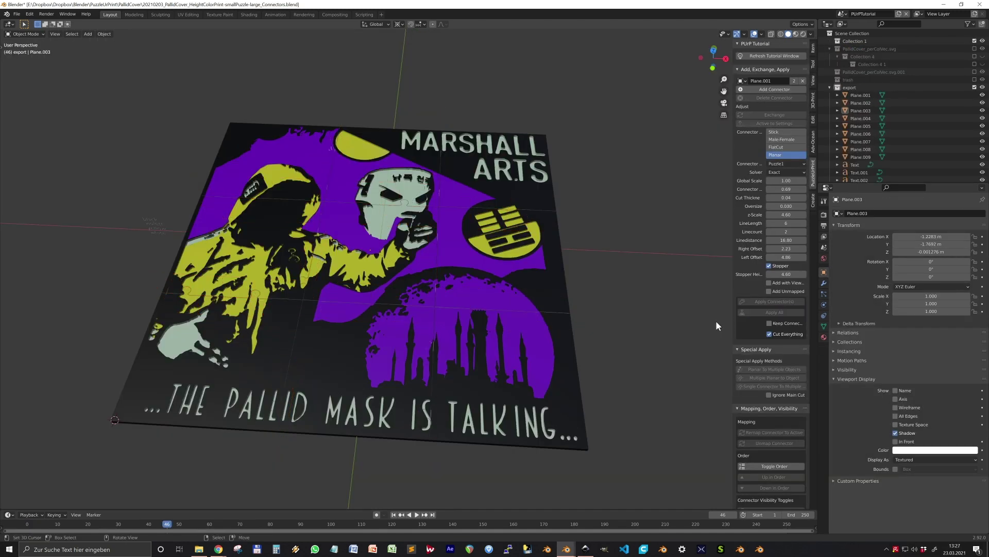
- Examine the finished puzzle version of the panel and the cut lines between its pieces
{"action": "mouse_move", "coordinate": [521, 326]}
{"action": "middle_mouse_down"}
{"action": "mouse_move", "coordinate": [517, 361]}
{"action": "mouse_move", "coordinate": [511, 329]}
{"action": "middle_mouse_up"}
{"action": "scroll", "coordinate": [512, 329], "scroll_direction": "up", "scroll_amount": 8}
{"action": "scroll", "coordinate": [511, 328], "scroll_direction": "down", "scroll_amount": 8}
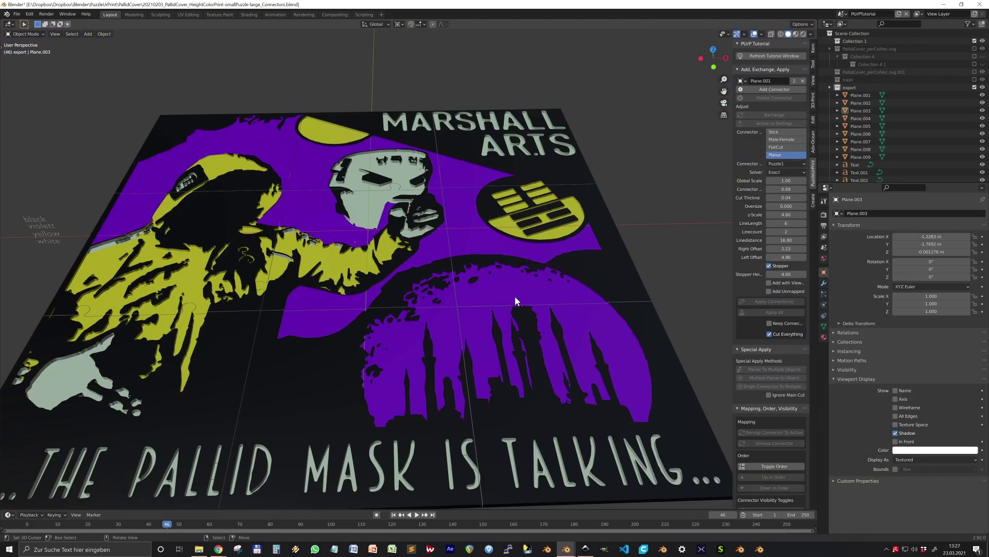
{"action": "left_click", "coordinate": [520, 296]}
{"action": "mouse_move", "coordinate": [547, 410]}
{"action": "middle_mouse_down"}
{"action": "mouse_move", "coordinate": [543, 276]}
{"action": "mouse_move", "coordinate": [534, 393]}
{"action": "mouse_move", "coordinate": [548, 414]}
{"action": "mouse_move", "coordinate": [542, 394]}
{"action": "middle_mouse_up"}
- Try moving a puzzle piece out of the assembled panel, then undo the move
{"action": "left_click", "coordinate": [547, 370]}
{"action": "left_click", "coordinate": [480, 376]}
{"action": "middle_click_drag", "start_coordinate": [469, 407], "coordinate": [440, 413]}
{"action": "key", "text": "g"}
{"action": "left_click", "coordinate": [494, 466]}
{"action": "key", "text": "ctrl+z"}
{"action": "middle_click_drag", "start_coordinate": [520, 302], "coordinate": [380, 254]}
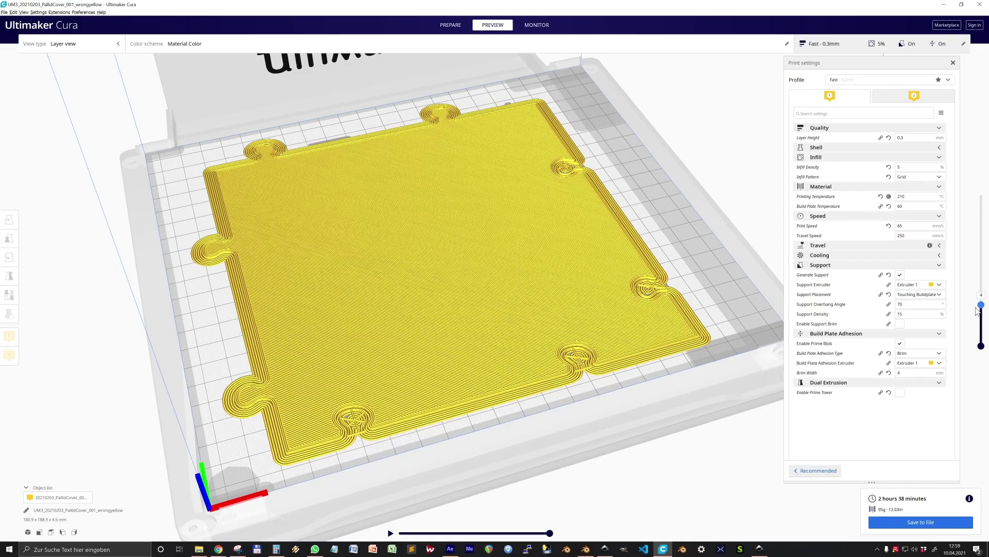
- In Ultimaker Cura, step through the puzzle piece's sliced layers from layer 4 up to layer 10
{"action": "left_click_drag", "start_coordinate": [978, 294], "coordinate": [977, 306]}
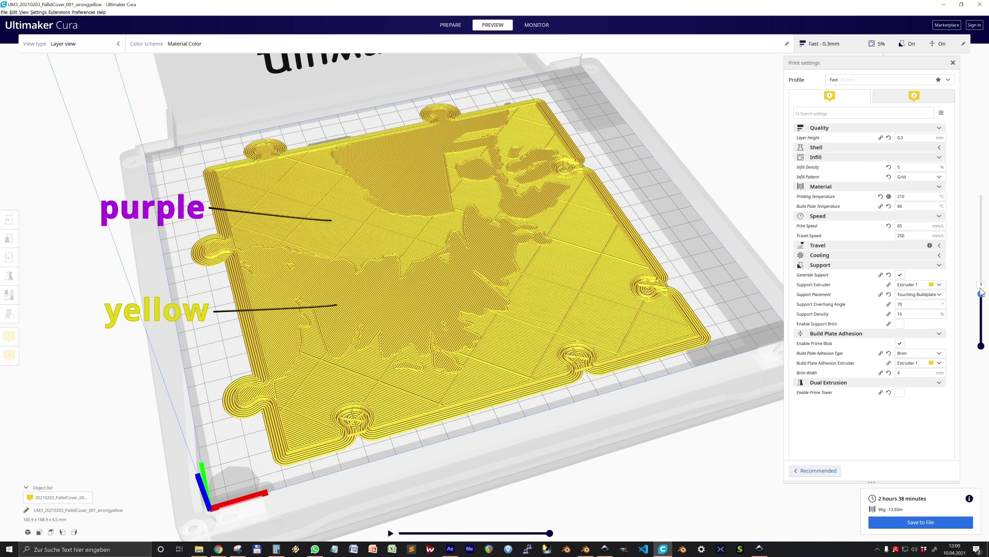
{"action": "key", "text": "Up"}
{"action": "key", "text": "Up"}
{"action": "key", "text": "Up"}
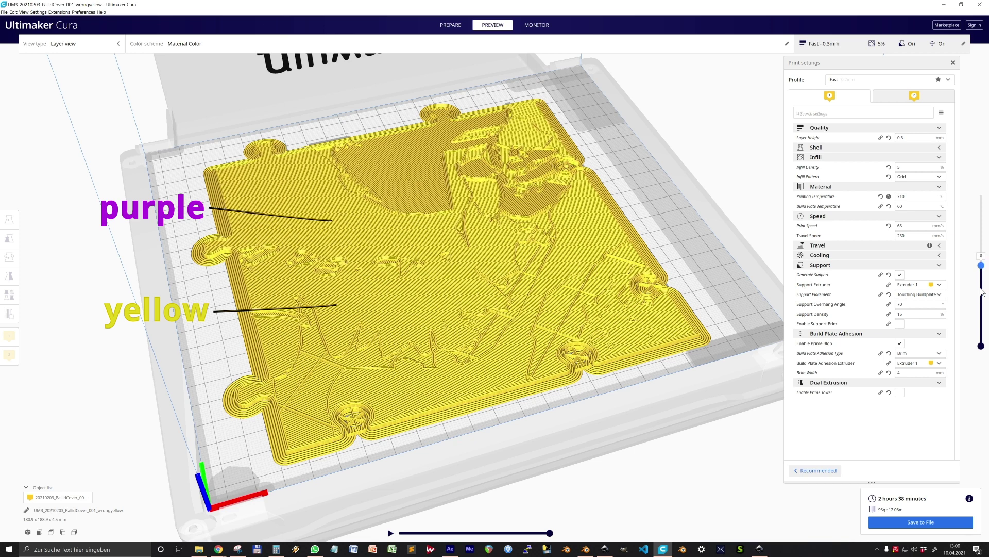
{"action": "key", "text": "Down"}
{"action": "key", "text": "Up"}
{"action": "key", "text": "Down"}
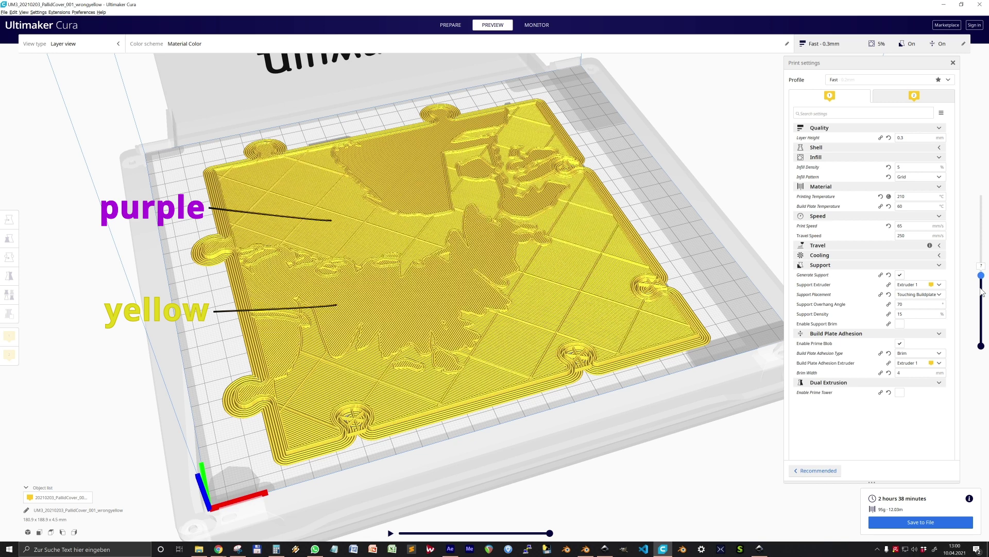
{"action": "key", "text": "Up"}
{"action": "key", "text": "Up"}
{"action": "key", "text": "Up"}
{"action": "key", "text": "Up"}
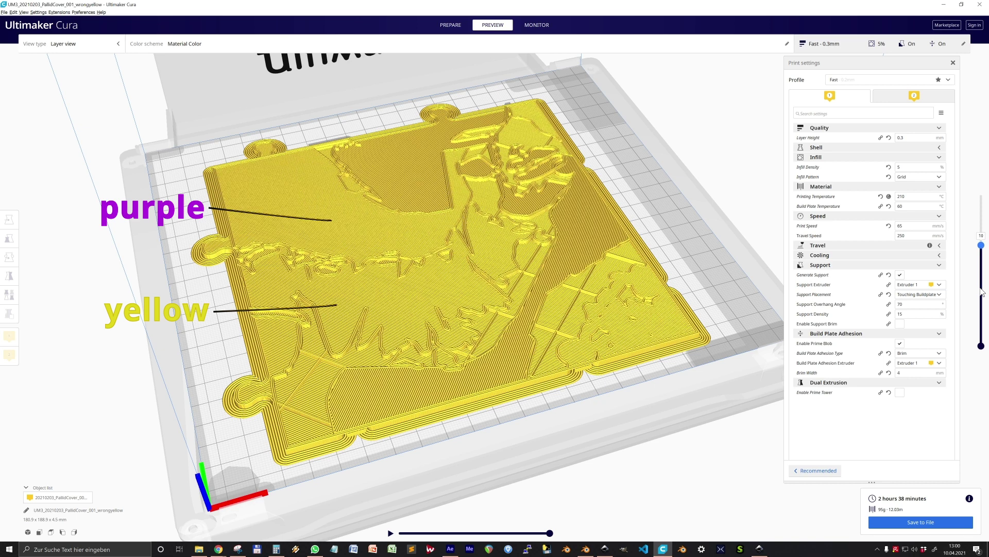
- Step back down and up through the middle layers to compare where the purple and yellow areas are filled
{"action": "key", "text": "Down"}
{"action": "key", "text": "Down"}
{"action": "key", "text": "Down"}
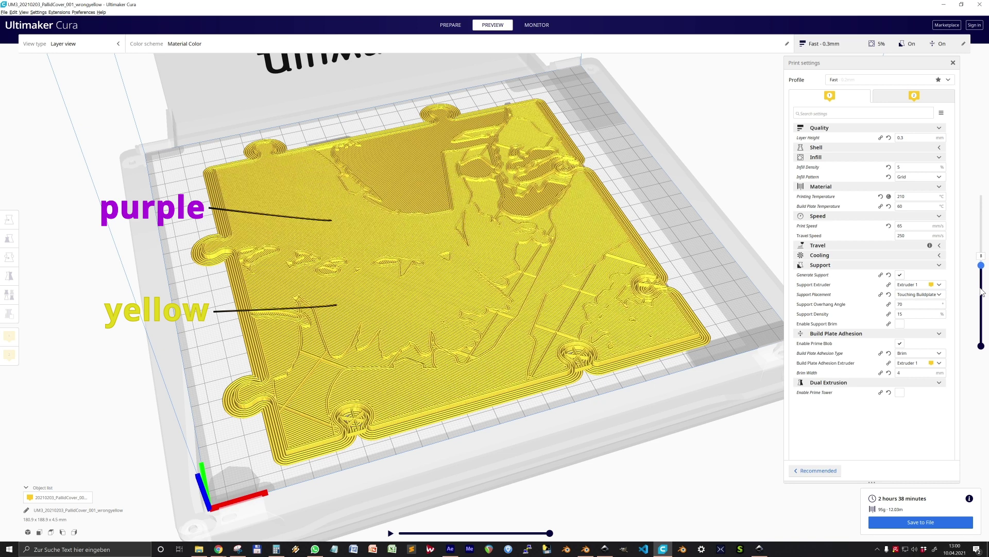
{"action": "key", "text": "Down"}
{"action": "key", "text": "Up"}
{"action": "key", "text": "Up"}
{"action": "key", "text": "Up"}
{"action": "key", "text": "Up"}
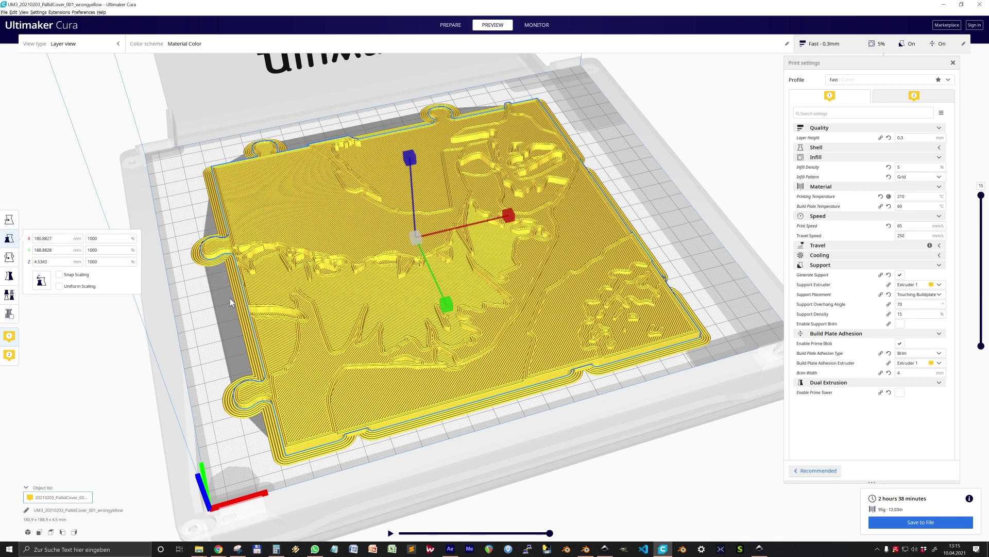
- Scale the puzzle piece to 1300 % in Z, reslice it and check the lower layers
{"action": "key", "text": "BackSpace"}
{"action": "type", "text": "3"}
{"action": "key", "text": "Return"}
{"action": "left_click", "coordinate": [921, 522]}
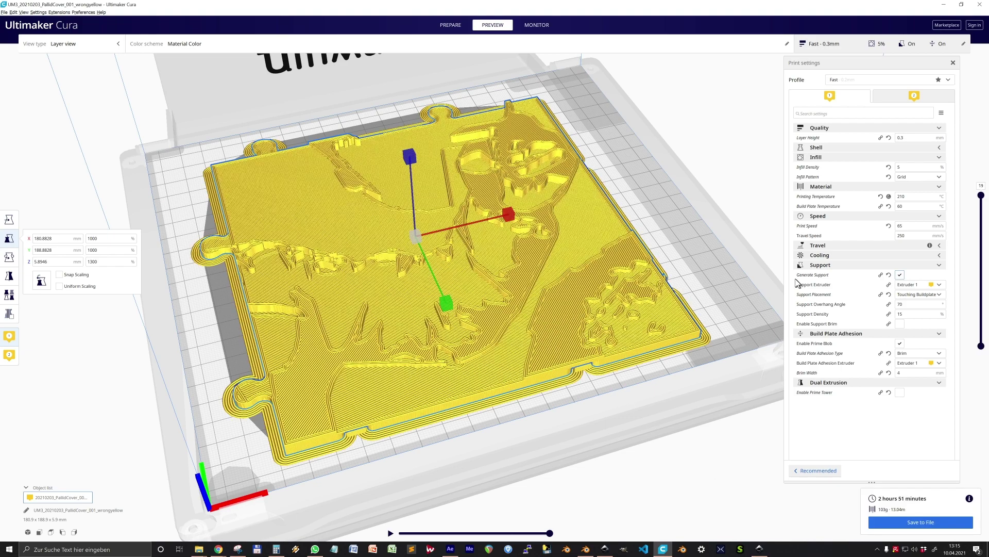
{"action": "left_click_drag", "start_coordinate": [982, 198], "coordinate": [987, 255]}
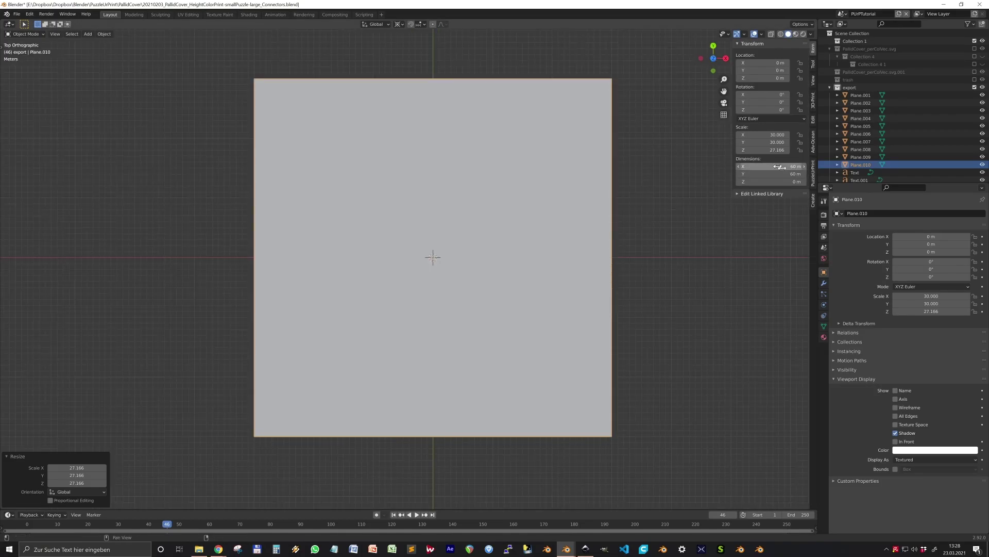
- Move the 59 m square plane so it sits centred around the assembled artwork, and save the file
{"action": "key", "text": "g"}
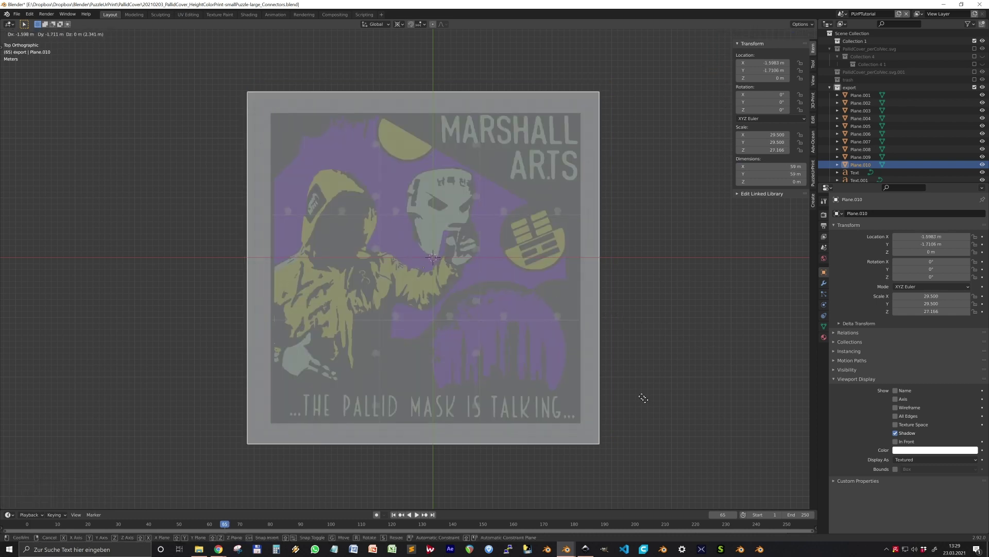
{"action": "left_click", "coordinate": [667, 381]}
{"action": "key", "text": "ctrl+s"}
{"action": "middle_click_drag", "start_coordinate": [667, 375], "coordinate": [680, 319]}
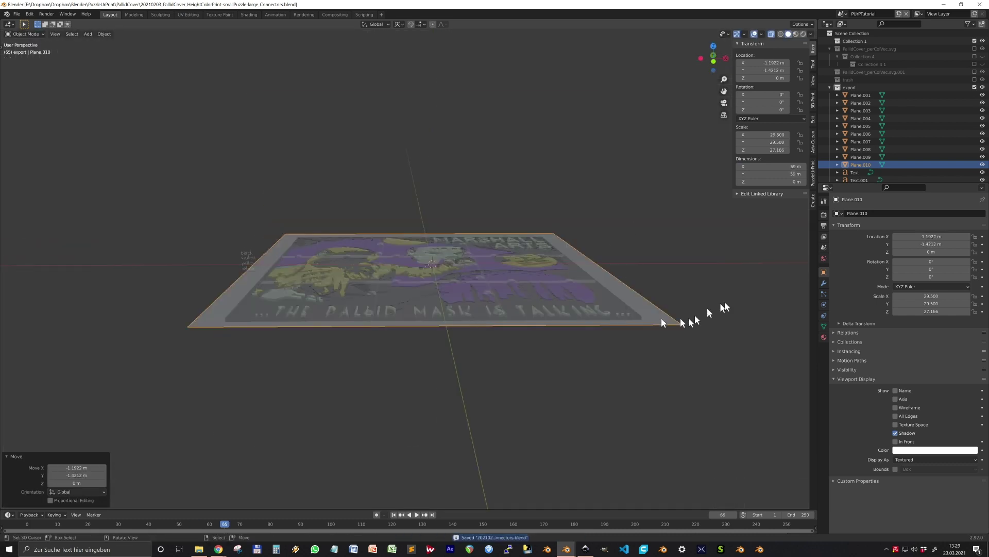
- Apply the plane's scale and give it a Solidify modifier with a thickness of 1.3 m
{"action": "key", "text": "ctrl+a"}
{"action": "left_click", "coordinate": [463, 372]}
{"action": "left_click", "coordinate": [824, 283]}
{"action": "left_click", "coordinate": [876, 214]}
{"action": "left_click", "coordinate": [830, 342]}
{"action": "left_click_drag", "start_coordinate": [922, 265], "coordinate": [937, 265]}
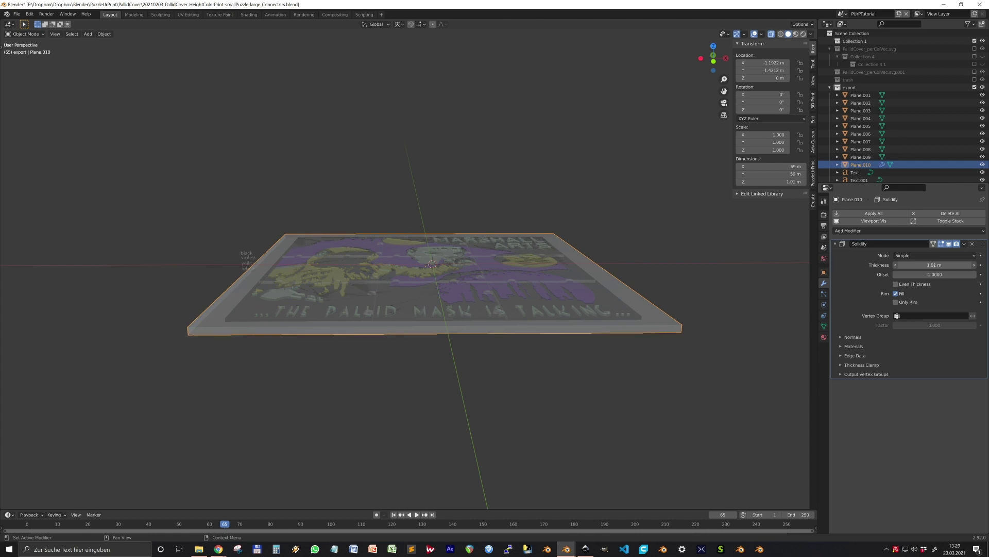
- Rename the solidified plane as lightpanle
{"action": "type", "text": "lightpan"}
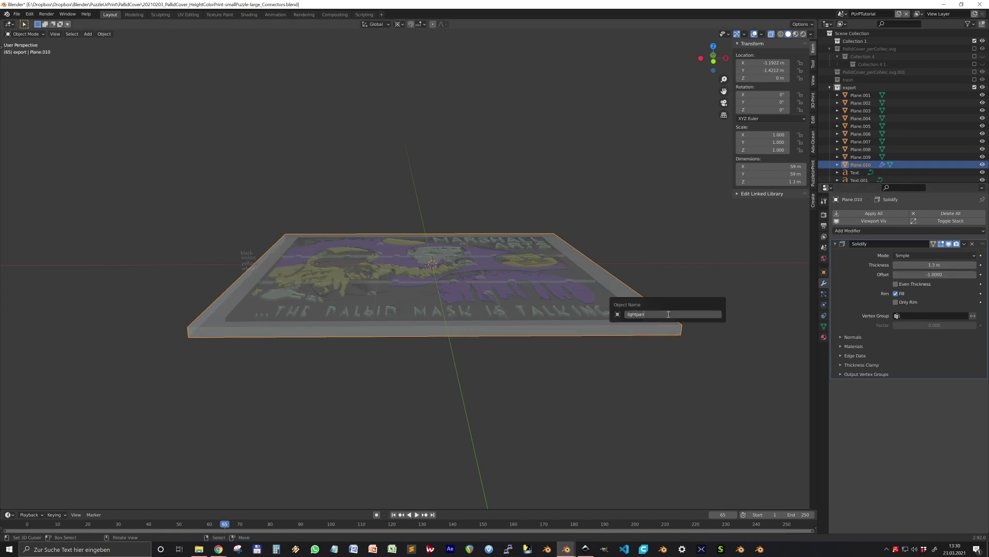
{"action": "type", "text": "le"}
{"action": "key", "text": "Return"}
{"action": "key", "text": "alt+z"}
- Move the lightpanle plate vertically against the artwork and adjust its Solidify thickness
{"action": "key", "text": "g"}
{"action": "key", "text": "z"}
{"action": "left_click", "coordinate": [474, 304]}
{"action": "left_click_drag", "start_coordinate": [935, 265], "coordinate": [922, 265]}
{"action": "middle_click_drag", "start_coordinate": [480, 319], "coordinate": [486, 372]}
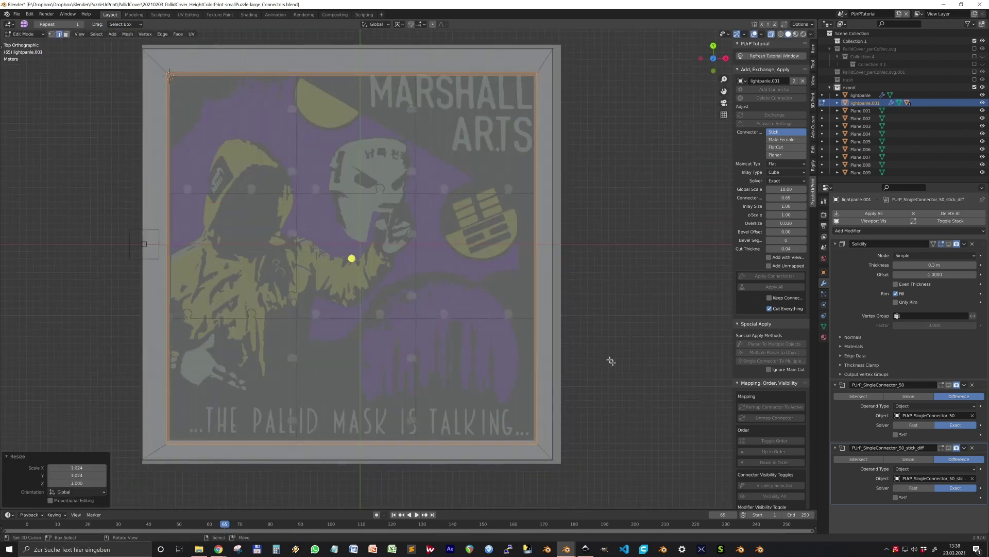
- Extrude the frame's inner edge loop around the artwork and scale the new loop
{"action": "scroll", "coordinate": [612, 353], "scroll_direction": "up", "scroll_amount": 1}
{"action": "middle_click_drag", "start_coordinate": [537, 453], "coordinate": [612, 433], "text": "shift"}
{"action": "middle_click_drag", "start_coordinate": [273, 425], "coordinate": [304, 315]}
{"action": "key", "text": "e"}
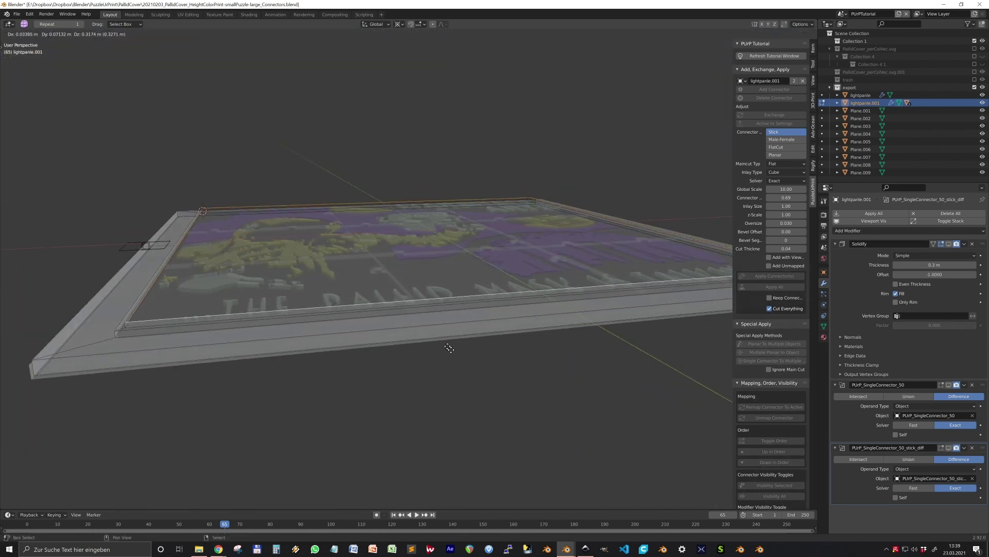
{"action": "right_click", "coordinate": [451, 349]}
{"action": "key", "text": "KP_1"}
{"action": "key", "text": "s"}
{"action": "left_click", "coordinate": [465, 439]}
- Shift the frame's new loop vertically and extrude it again into a scaled, vertically offset loop
{"action": "scroll", "coordinate": [186, 237], "scroll_direction": "up", "scroll_amount": 6}
{"action": "key", "text": "g"}
{"action": "key", "text": "z"}
{"action": "key", "text": "e"}
{"action": "key", "text": "s"}
{"action": "key", "text": "g"}
{"action": "key", "text": "z"}
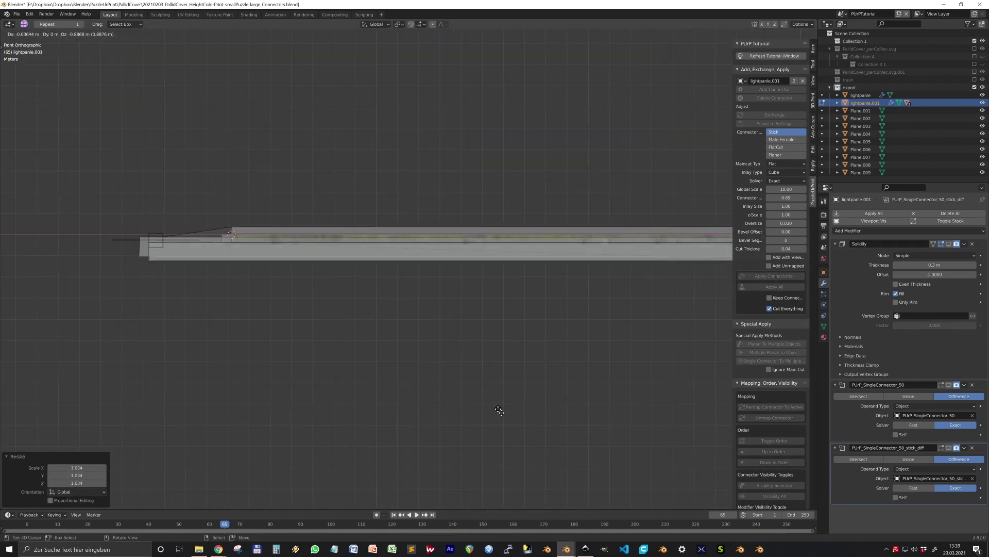
{"action": "middle_click_drag", "start_coordinate": [501, 411], "coordinate": [309, 241]}
- Select the edge loop on the frame's back, scale it and move it along Z to shape the rear rim
{"action": "right_click", "coordinate": [263, 436], "text": "alt"}
{"action": "middle_click_drag", "start_coordinate": [260, 435], "coordinate": [462, 393]}
{"action": "key", "text": "g"}
{"action": "key", "text": "z"}
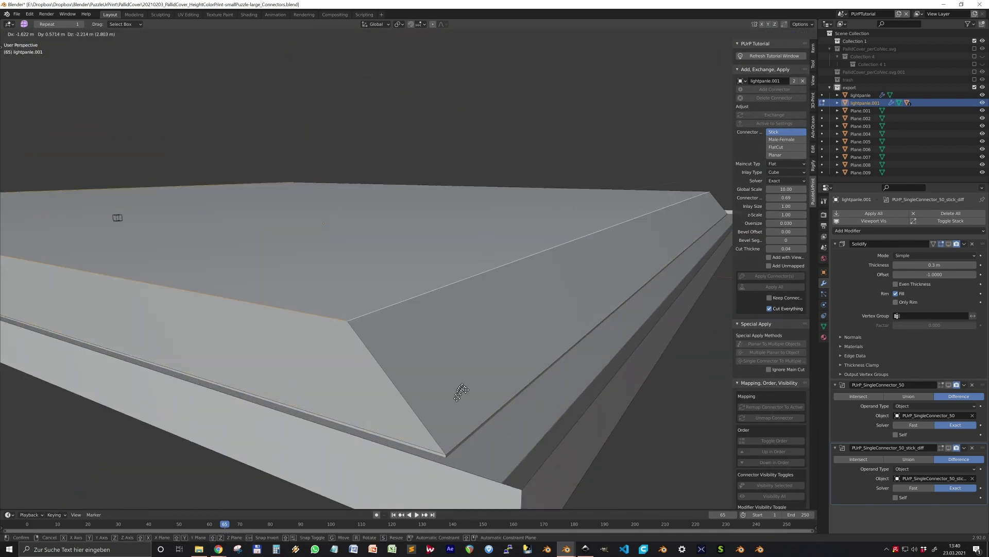
{"action": "left_click", "coordinate": [461, 393]}
{"action": "scroll", "coordinate": [462, 393], "scroll_direction": "down", "scroll_amount": 3}
{"action": "key", "text": "s"}
{"action": "left_click", "coordinate": [534, 470]}
{"action": "middle_click_drag", "start_coordinate": [535, 471], "coordinate": [494, 304]}
{"action": "key", "text": "g"}
{"action": "key", "text": "z"}
{"action": "left_click", "coordinate": [523, 296]}
- Select the edge loops around the frame's back, delete the unneeded geometry and leave mesh editing
{"action": "right_click", "coordinate": [58, 365], "text": "alt"}
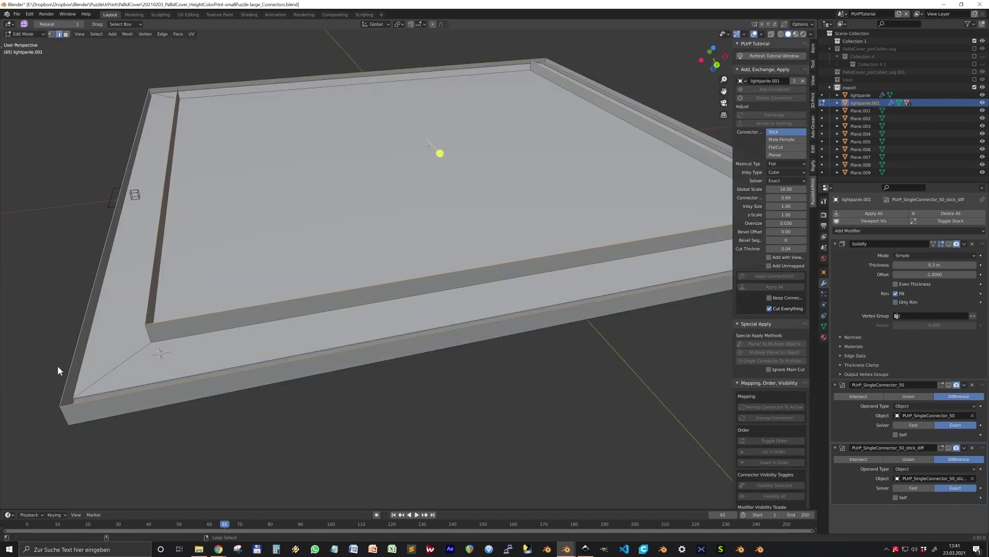
{"action": "middle_click_drag", "start_coordinate": [423, 289], "coordinate": [310, 278]}
{"action": "right_click", "coordinate": [525, 77], "text": "alt"}
{"action": "key", "text": "x"}
{"action": "middle_click_drag", "start_coordinate": [416, 311], "coordinate": [613, 394]}
{"action": "scroll", "coordinate": [484, 422], "scroll_direction": "down", "scroll_amount": 5}
{"action": "key", "text": "Tab"}
- Add a planar Puzzle1 connector to lightpanle.001 with a global scale of 1
{"action": "scroll", "coordinate": [484, 422], "scroll_direction": "up", "scroll_amount": 3}
{"action": "left_click", "coordinate": [779, 155]}
{"action": "left_click", "coordinate": [759, 92]}
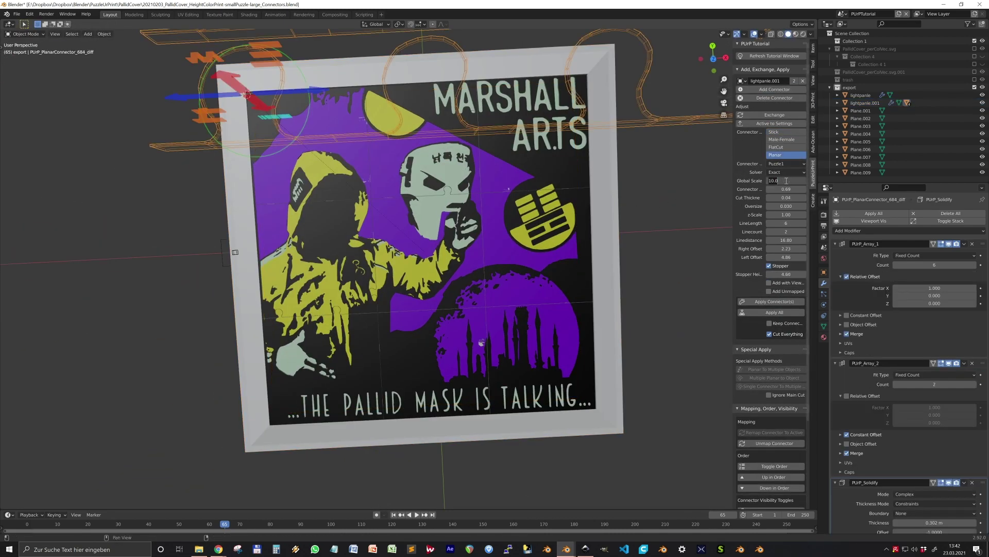
{"action": "type", "text": "1"}
{"action": "key", "text": "Return"}
- Rotate the planar connector so its cuts run vertically across the frame, and place it with three lines
{"action": "key", "text": "KP_7"}
{"action": "key", "text": "r"}
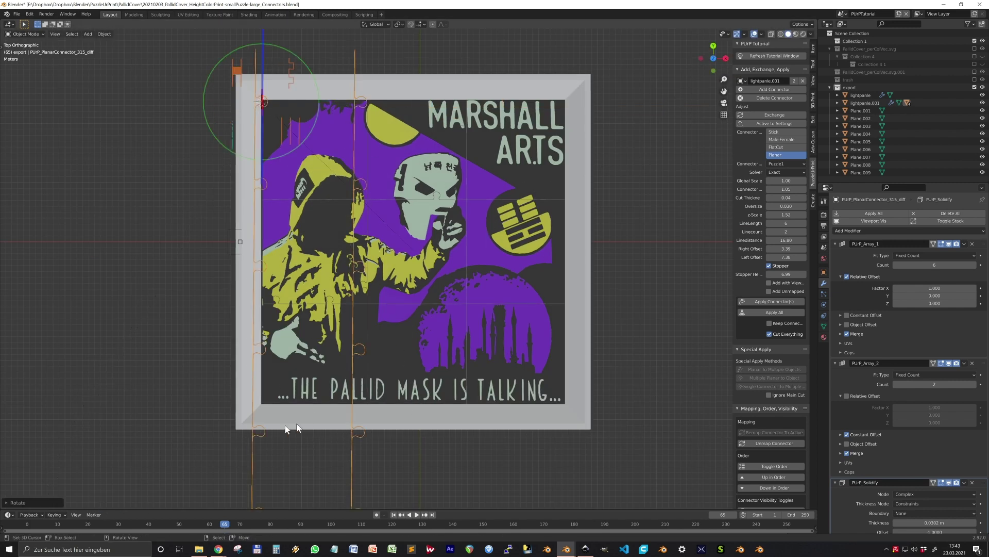
{"action": "key", "text": "g"}
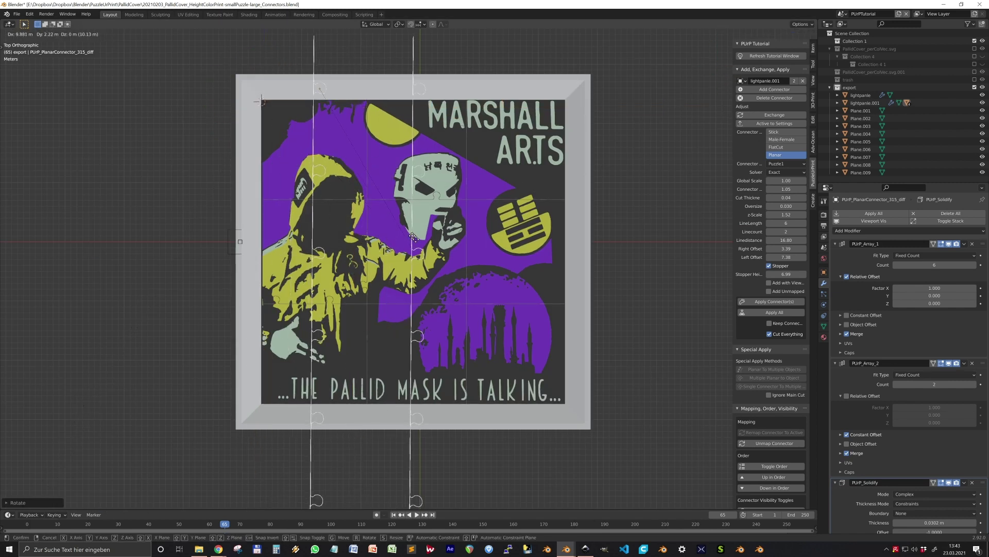
{"action": "left_click", "coordinate": [414, 237]}
{"action": "left_click_drag", "start_coordinate": [371, 113], "coordinate": [566, 433]}
{"action": "key", "text": "g"}
{"action": "left_click", "coordinate": [567, 429]}
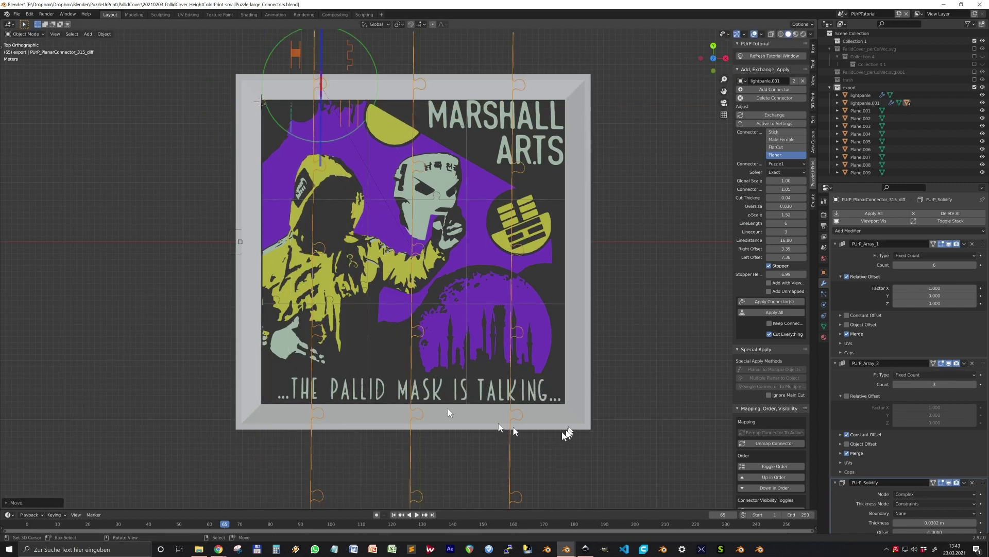
- Flip the planar connector by 180° and move it back over the frame
{"action": "key", "text": "KP_1"}
{"action": "scroll", "coordinate": [453, 309], "scroll_direction": "up", "scroll_amount": 4}
{"action": "key", "text": "r"}
{"action": "key", "text": "z"}
{"action": "key", "text": "Escape"}
{"action": "type", "text": "ry"}
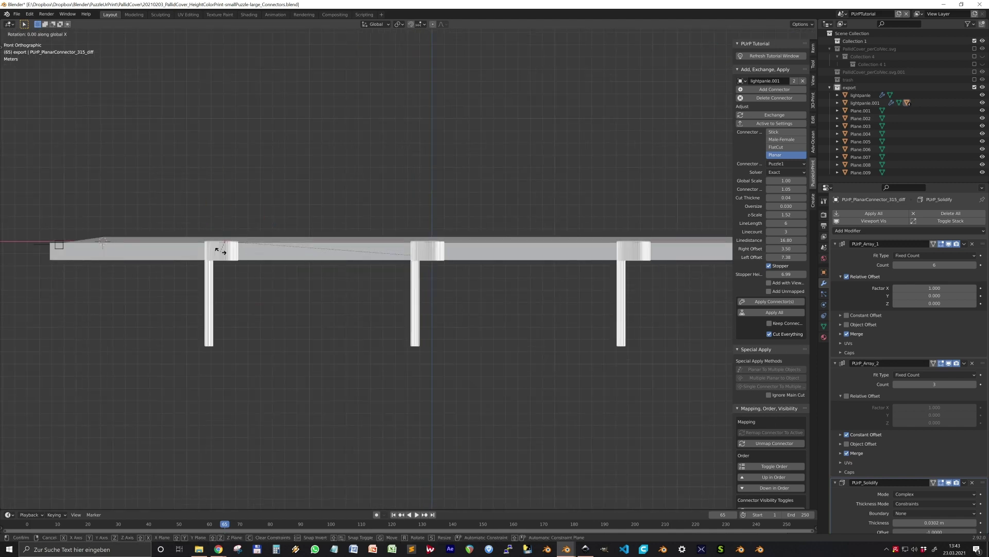
{"action": "type", "text": "180"}
{"action": "key", "text": "Return"}
{"action": "scroll", "coordinate": [487, 273], "scroll_direction": "down", "scroll_amount": 4}
{"action": "key", "text": "g"}
{"action": "left_click", "coordinate": [566, 313]}
- Reposition the flipped planar connector in top view so its three vertical cuts span the frame
{"action": "middle_click_drag", "start_coordinate": [566, 313], "coordinate": [572, 379]}
{"action": "key", "text": "KP_7"}
{"action": "key", "text": "g"}
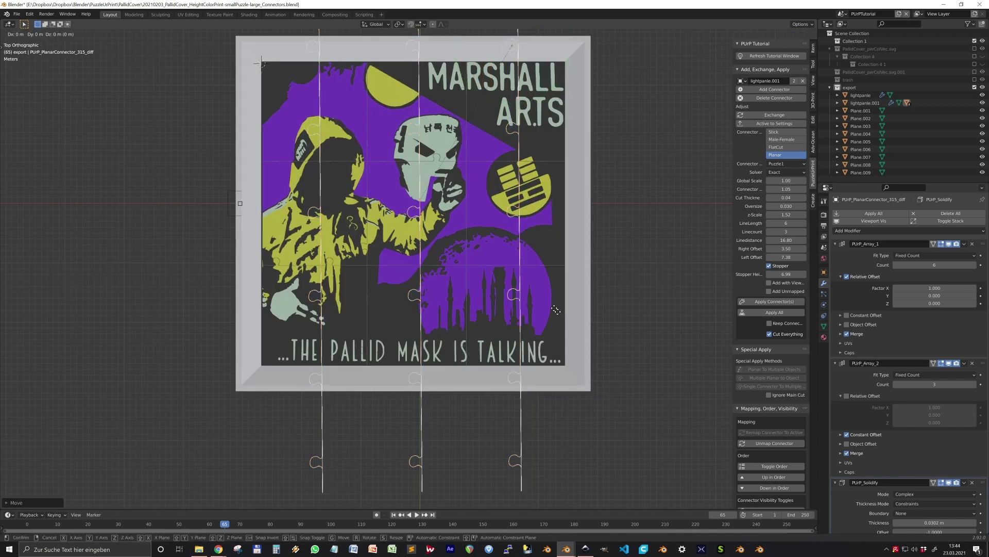
{"action": "left_click", "coordinate": [629, 166]}
{"action": "middle_click_drag", "start_coordinate": [628, 166], "coordinate": [619, 210], "text": "shift"}
{"action": "key", "text": "g"}
{"action": "left_click", "coordinate": [624, 215]}
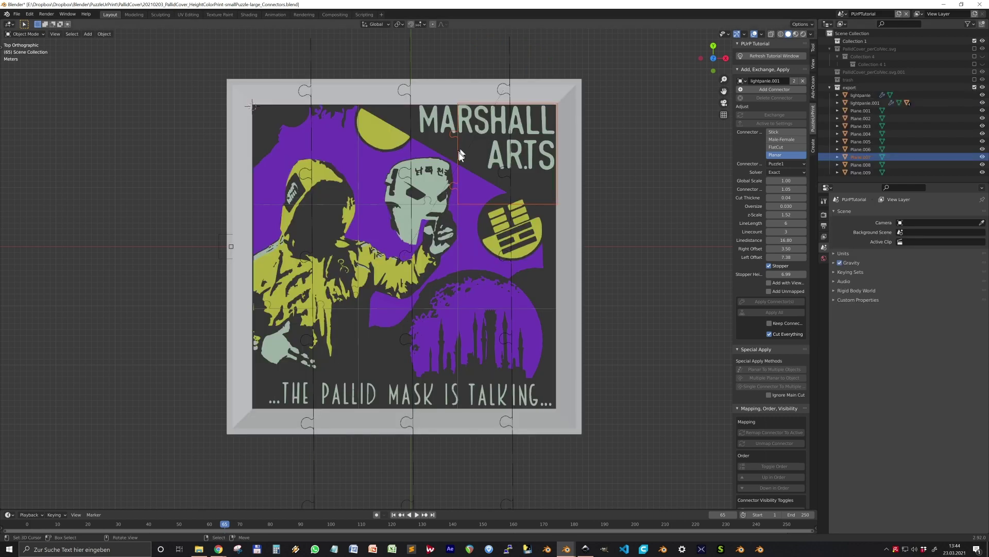
- Add a second planar connector to the frame and rotate it about Z, perpendicular to the first one
{"action": "left_click", "coordinate": [775, 90]}
{"action": "middle_click_drag", "start_coordinate": [615, 178], "coordinate": [575, 184]}
{"action": "scroll", "coordinate": [575, 185], "scroll_direction": "down", "scroll_amount": 1}
{"action": "key", "text": "g"}
{"action": "key", "text": "z"}
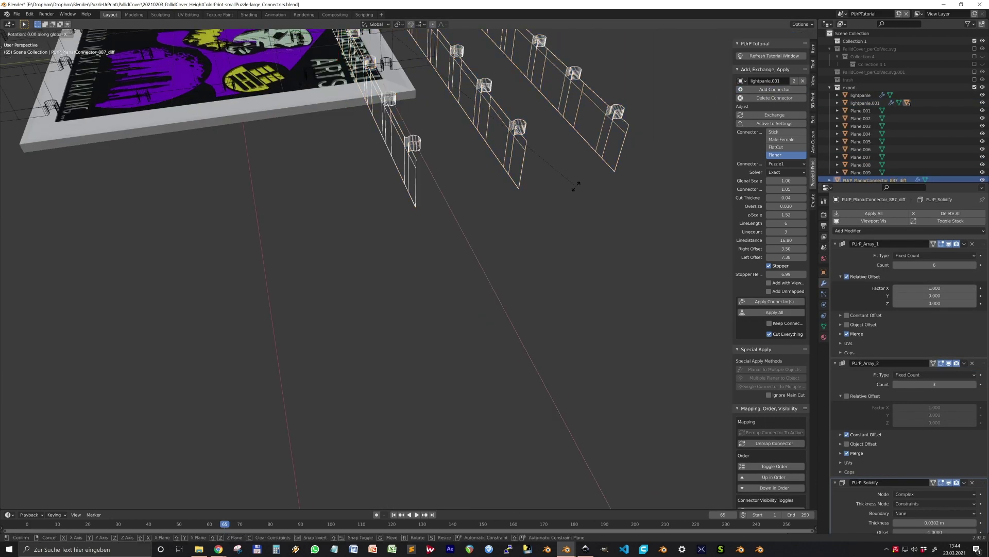
{"action": "left_click", "coordinate": [574, 185]}
- Position the second planar connector in top view so its horizontal cuts cross the frame, using two lines
{"action": "key", "text": "KP_7"}
{"action": "key", "text": "g"}
{"action": "left_click", "coordinate": [566, 181]}
{"action": "middle_click_drag", "start_coordinate": [410, 133], "coordinate": [571, 284], "text": "shift"}
{"action": "key", "text": "g"}
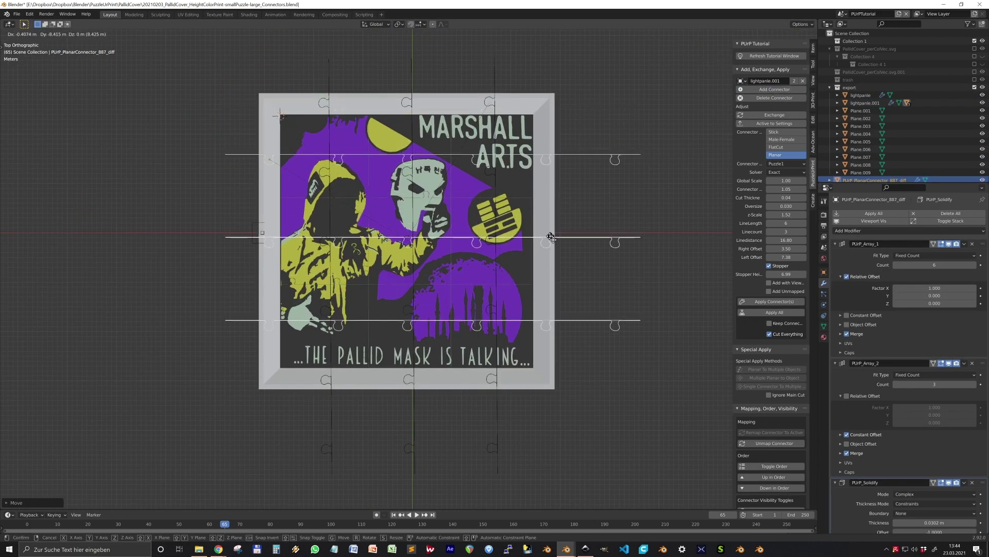
{"action": "left_click", "coordinate": [551, 236]}
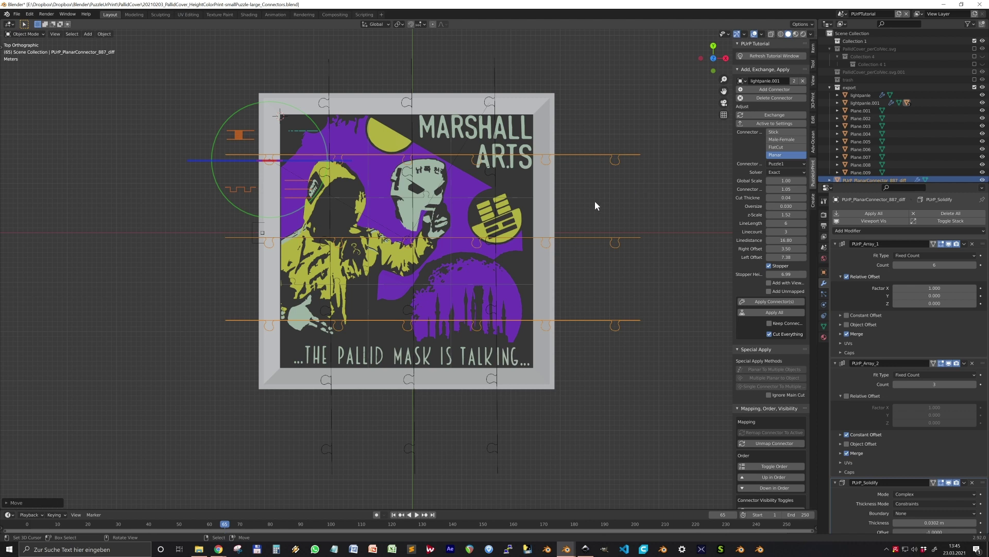
{"action": "key", "text": "g"}
{"action": "key", "text": "z"}
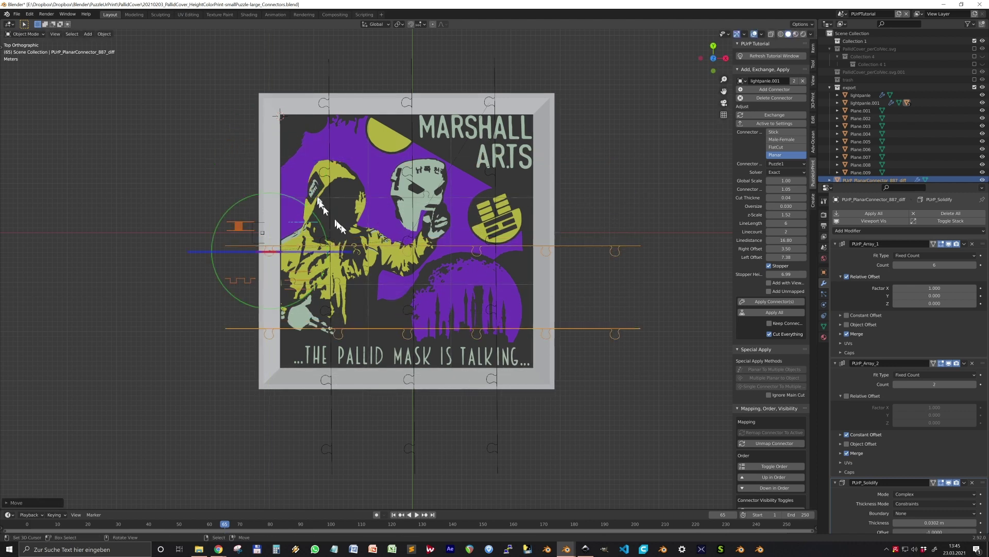
- Add a stick connector to the frame and rotate it 90° about X
{"action": "left_click", "coordinate": [781, 132]}
{"action": "left_click", "coordinate": [774, 89]}
{"action": "key", "text": "KP_Decimal"}
{"action": "middle_click_drag", "start_coordinate": [454, 413], "coordinate": [561, 310]}
{"action": "key", "text": "r"}
{"action": "key", "text": "x"}
{"action": "key", "text": "9"}
{"action": "key", "text": "0"}
{"action": "key", "text": "Return"}
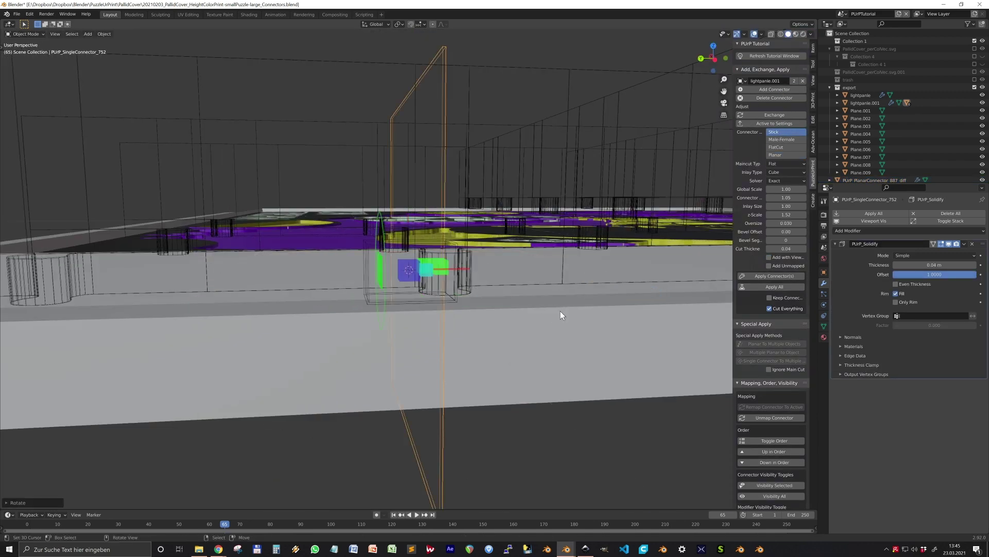
- Move the stick connector vertically into the frame's border and lengthen its stick with a z-scale of 4.67
{"action": "key", "text": "g"}
{"action": "key", "text": "z"}
{"action": "left_click", "coordinate": [603, 422]}
{"action": "middle_click_drag", "start_coordinate": [603, 423], "coordinate": [412, 15]}
{"action": "middle_click_drag", "start_coordinate": [474, 236], "coordinate": [479, 294]}
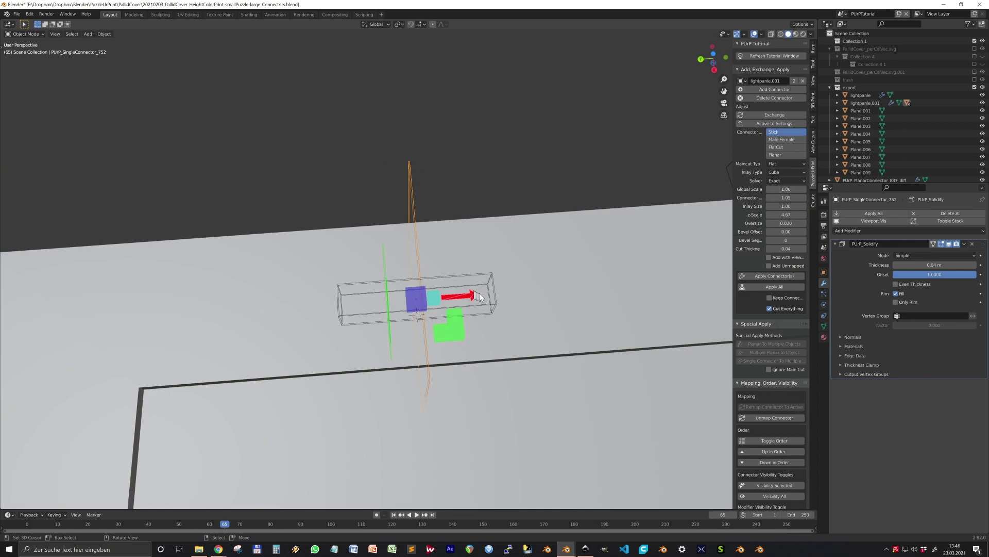
{"action": "left_click_drag", "start_coordinate": [479, 295], "coordinate": [486, 295]}
- Place another rotated stick connector on the frame's right border beside the artwork
{"action": "scroll", "coordinate": [453, 345], "scroll_direction": "down", "scroll_amount": 5}
{"action": "middle_click_drag", "start_coordinate": [454, 345], "coordinate": [366, 474], "text": "shift"}
{"action": "left_click", "coordinate": [338, 294]}
{"action": "key", "text": "KP_7"}
{"action": "key", "text": "g"}
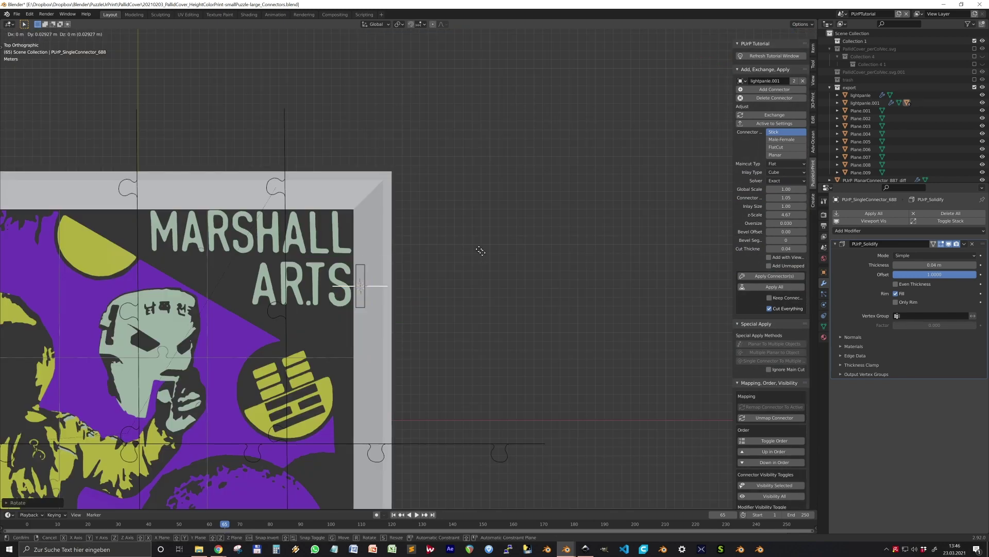
{"action": "left_click", "coordinate": [487, 236]}
{"action": "scroll", "coordinate": [446, 364], "scroll_direction": "down", "scroll_amount": 4}
{"action": "left_click", "coordinate": [471, 430]}
{"action": "middle_click_drag", "start_coordinate": [471, 429], "coordinate": [356, 206]}
{"action": "scroll", "coordinate": [344, 385], "scroll_direction": "up", "scroll_amount": 6}
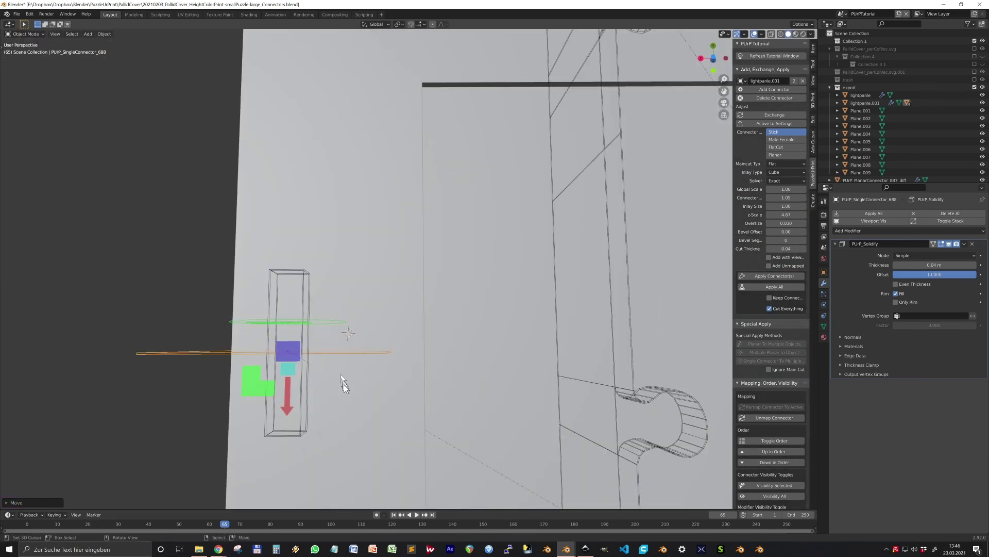
- Add a small cylinder at the stick connector on the frame's back and scale it along Z
{"action": "middle_click_drag", "start_coordinate": [345, 384], "coordinate": [462, 334], "text": "shift"}
{"action": "left_click", "coordinate": [411, 257]}
{"action": "key", "text": "shift+a"}
{"action": "left_click", "coordinate": [453, 296]}
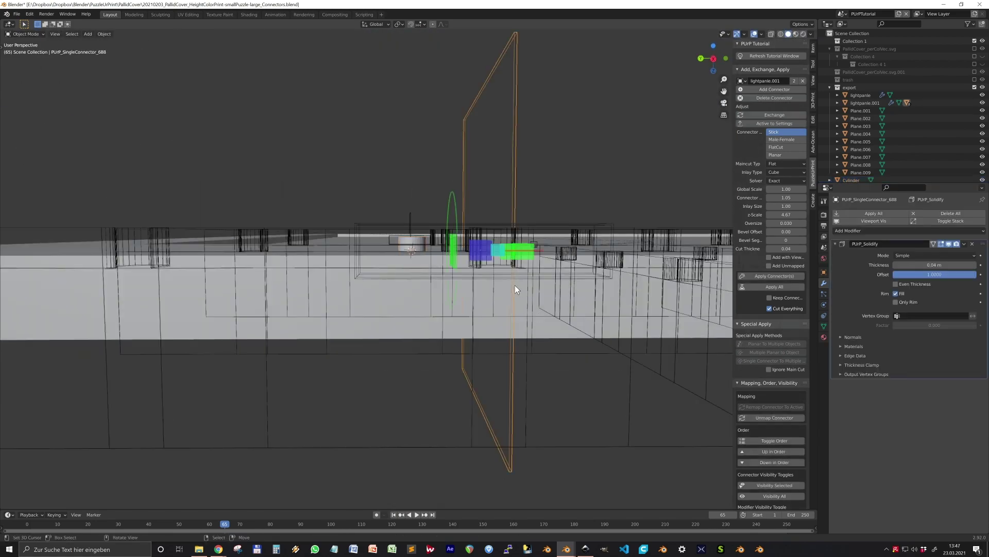
{"action": "left_click", "coordinate": [513, 320]}
{"action": "right_click", "coordinate": [411, 242]}
{"action": "key", "text": "s"}
{"action": "key", "text": "z"}
{"action": "left_click", "coordinate": [417, 227]}
{"action": "middle_click_drag", "start_coordinate": [417, 226], "coordinate": [424, 247]}
- Place a second cylinder further along the stick connector and select it together with lightpanle.001
{"action": "key", "text": "g"}
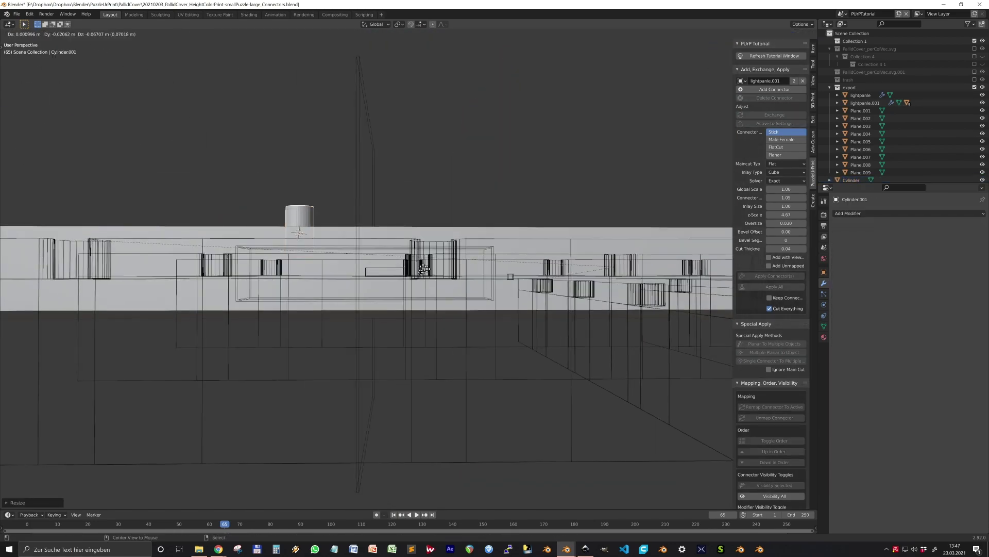
{"action": "middle_click_drag", "start_coordinate": [564, 288], "coordinate": [487, 231]}
{"action": "left_click", "coordinate": [487, 231], "text": "shift"}
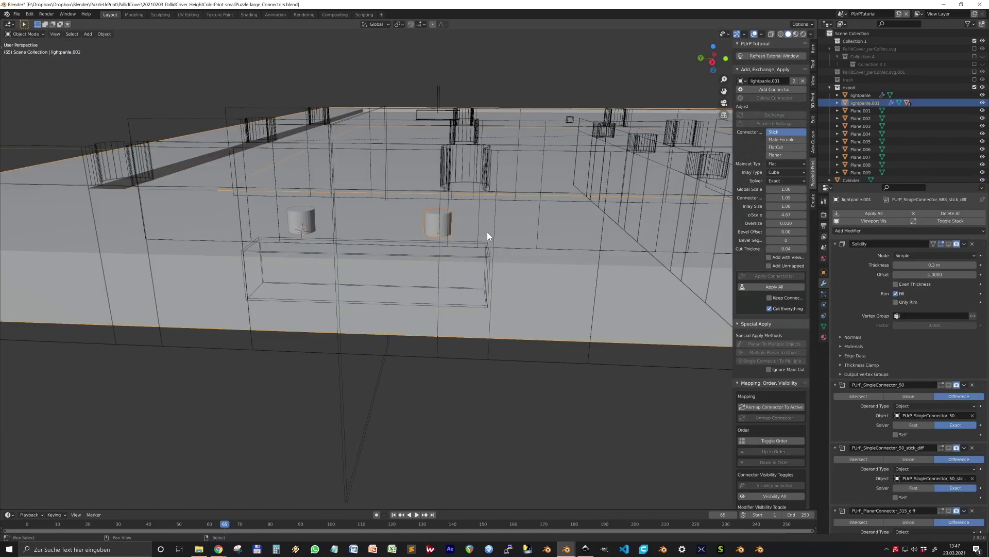
- Add a cube next to the stick connector, divide it with loop cuts and choose Extrude Manifold
{"action": "middle_click_drag", "start_coordinate": [363, 223], "coordinate": [267, 275]}
{"action": "scroll", "coordinate": [267, 275], "scroll_direction": "up", "scroll_amount": 3}
{"action": "key", "text": "shift+a"}
{"action": "mouse_move", "coordinate": [309, 384]}
{"action": "left_click", "coordinate": [372, 217]}
{"action": "key", "text": "Tab"}
{"action": "key", "text": "ctrl+r"}
{"action": "scroll", "coordinate": [362, 374], "scroll_direction": "up", "scroll_amount": 1}
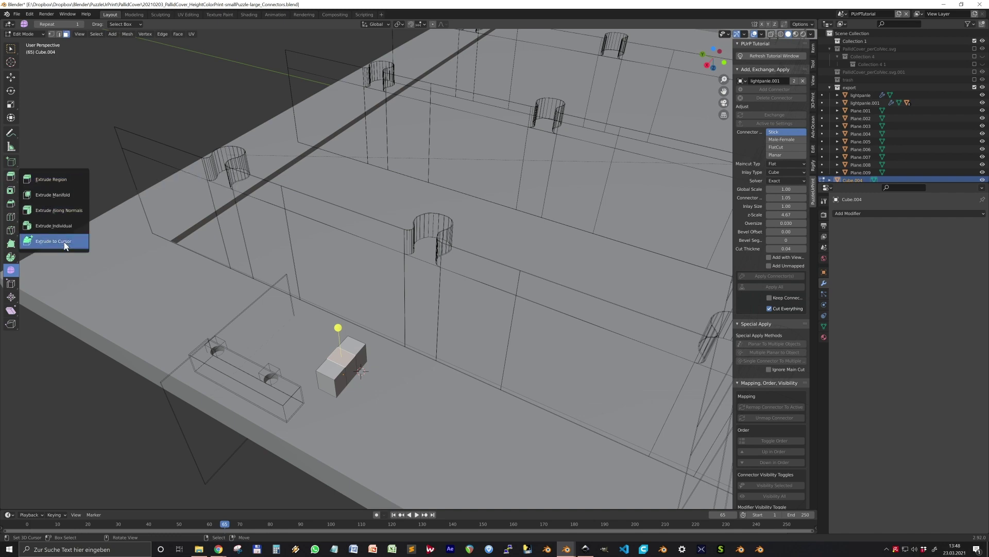
{"action": "left_click", "coordinate": [51, 194]}
- Give the cube a level 2 Subdivision modifier and insert another loop cut
{"action": "key", "text": "Tab"}
{"action": "key", "text": "ctrl+2"}
{"action": "key", "text": "Tab"}
{"action": "mouse_move", "coordinate": [373, 407]}
{"action": "middle_mouse_down"}
{"action": "mouse_move", "coordinate": [333, 366]}
{"action": "mouse_move", "coordinate": [330, 380]}
{"action": "mouse_move", "coordinate": [335, 360]}
{"action": "mouse_move", "coordinate": [360, 432]}
{"action": "mouse_move", "coordinate": [360, 396]}
{"action": "middle_mouse_up"}
{"action": "key", "text": "ctrl+r"}
{"action": "left_click", "coordinate": [360, 368]}
{"action": "left_click", "coordinate": [363, 369]}
- Check the subdivided cube's shape in X-ray and move it into the frame's back beside the stick connector
{"action": "key", "text": "Tab"}
{"action": "key", "text": "Tab"}
{"action": "key", "text": "alt+z"}
{"action": "key", "text": "Tab"}
{"action": "left_click", "coordinate": [346, 488]}
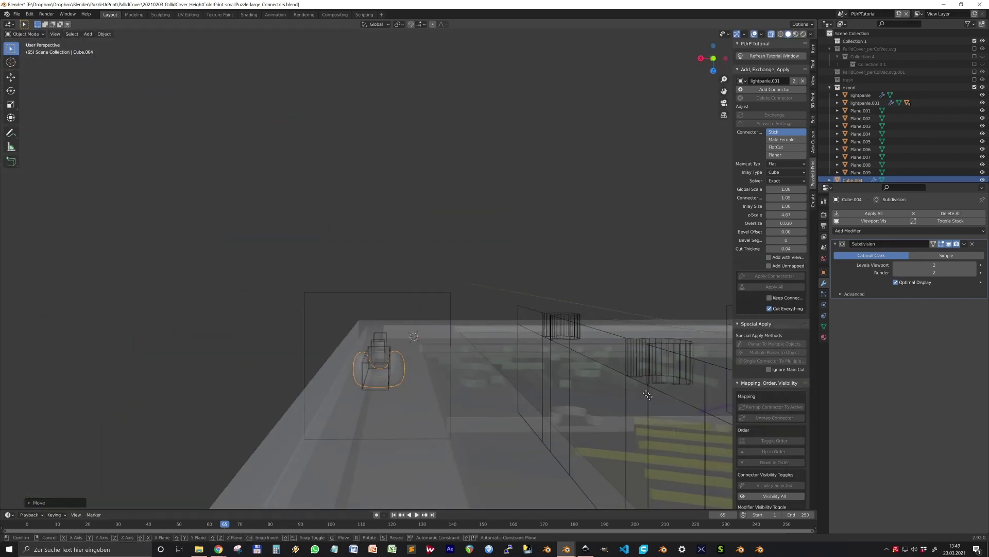
- Subtract the subdivided cube from lightpanle.001 with a Bool Tool difference
{"action": "key", "text": "alt+z"}
{"action": "left_click", "coordinate": [407, 415], "text": "shift"}
{"action": "key", "text": "ctrl+KP_Subtract"}
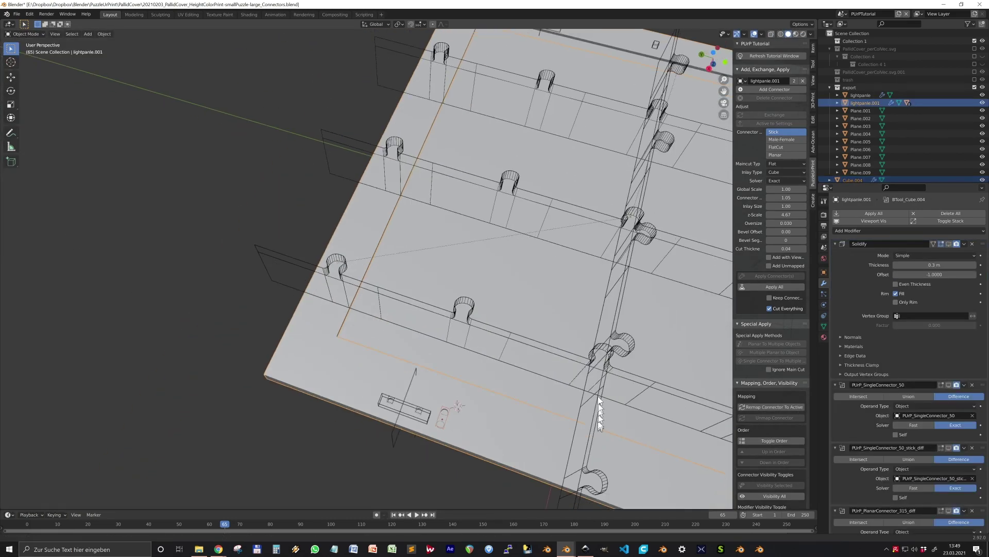